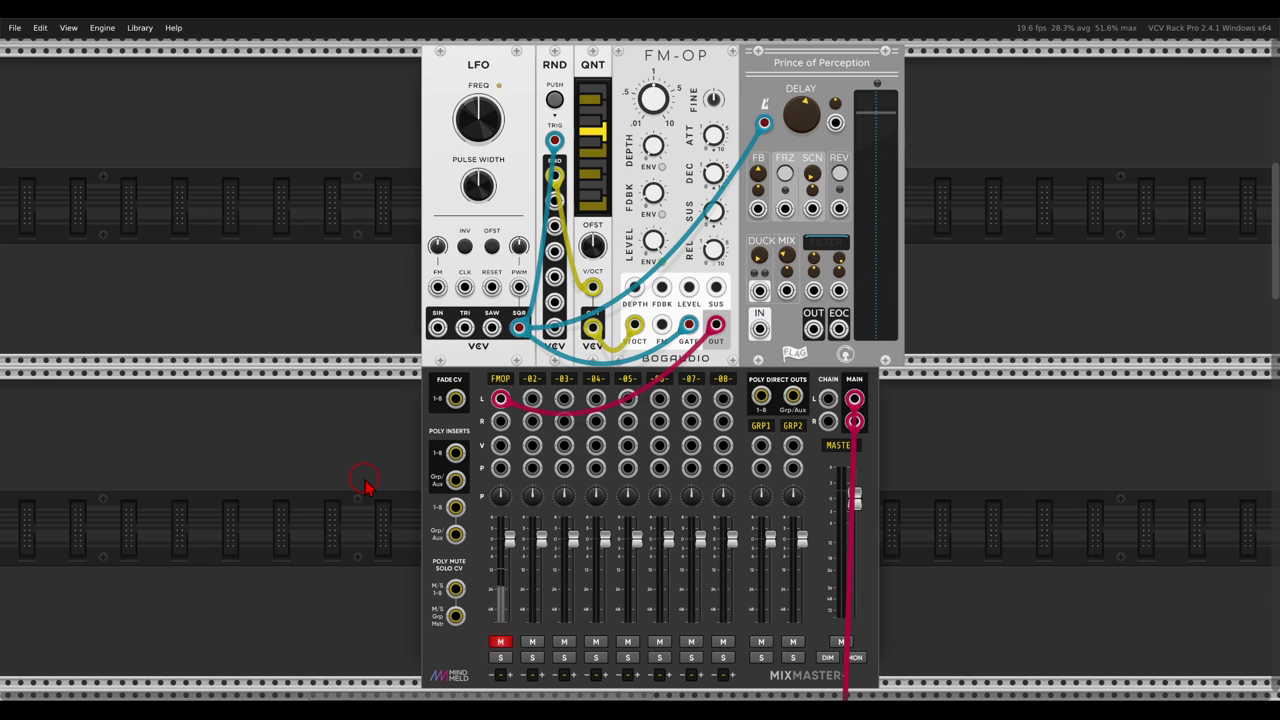
Unmute the FMOP track and route FM-OP's output through Prince of Perception into the track's left input.
{"action": "left_click", "coordinate": [500, 641]}
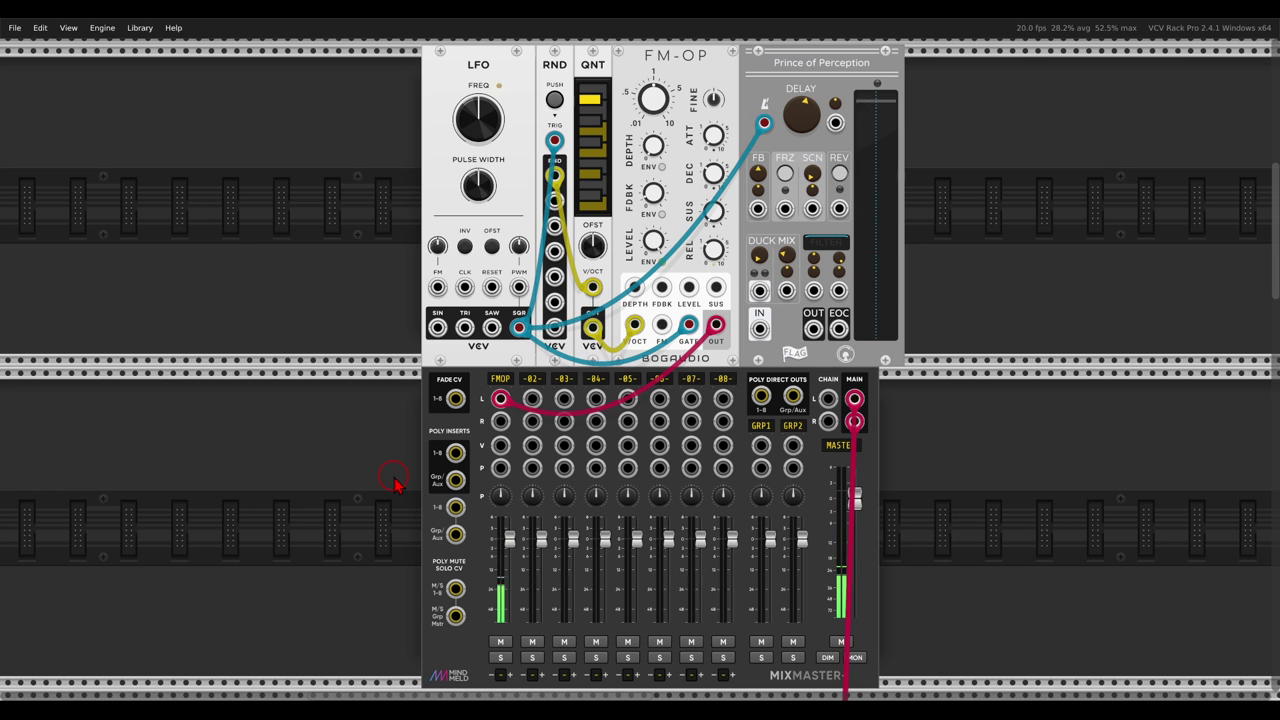
{"action": "mouse_move", "coordinate": [500, 398]}
{"action": "left_mouse_down"}
{"action": "mouse_move", "coordinate": [660, 330]}
{"action": "mouse_move", "coordinate": [745, 318]}
{"action": "mouse_move", "coordinate": [760, 330]}
{"action": "mouse_move", "coordinate": [537, 360]}
{"action": "mouse_move", "coordinate": [500, 398]}
{"action": "left_mouse_up"}
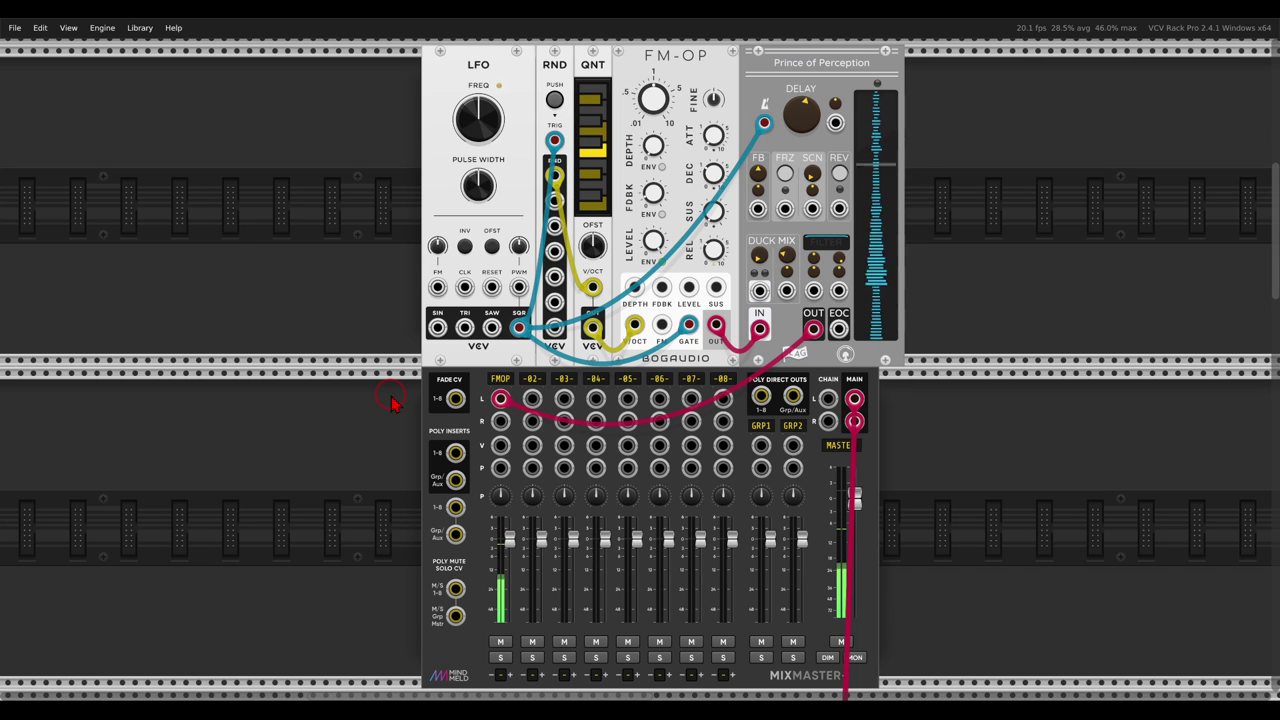
Restore the direct cable from FM-OP's output to the FMOP track's left input and mute the track.
{"action": "left_click_drag", "start_coordinate": [499, 398], "coordinate": [994, 398]}
{"action": "left_click_drag", "start_coordinate": [760, 329], "coordinate": [490, 396]}
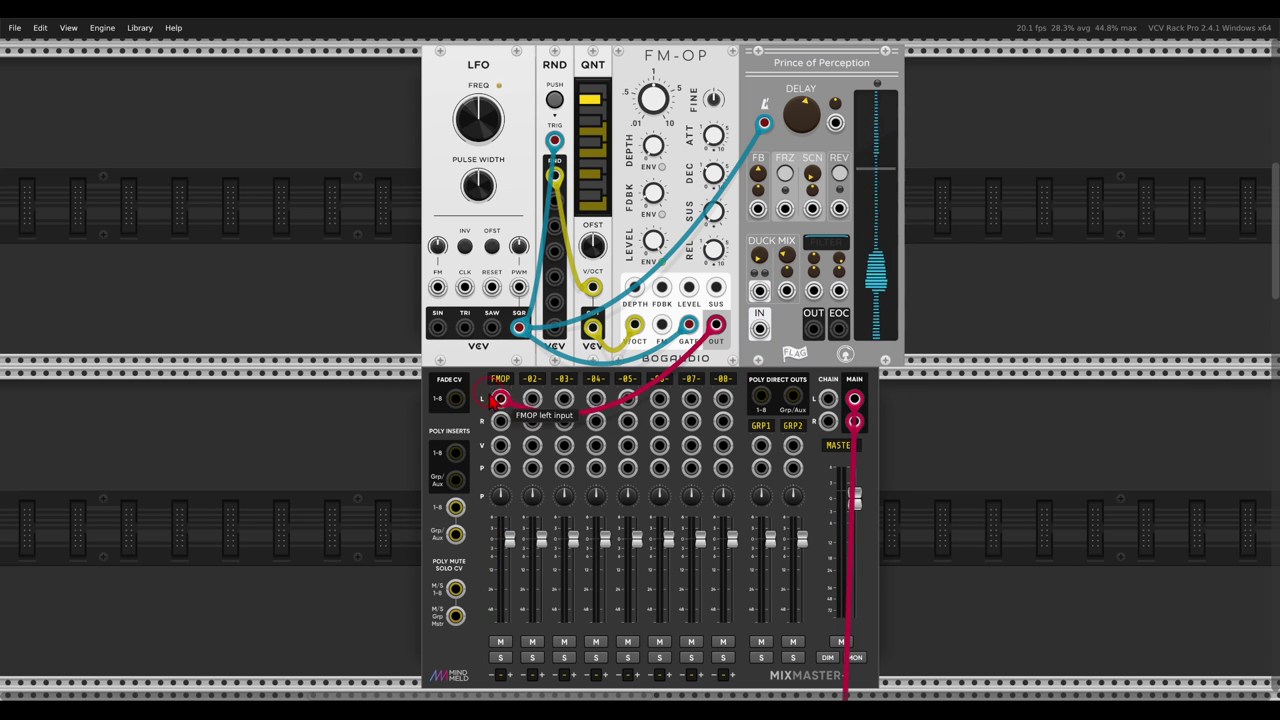
{"action": "left_click", "coordinate": [500, 641]}
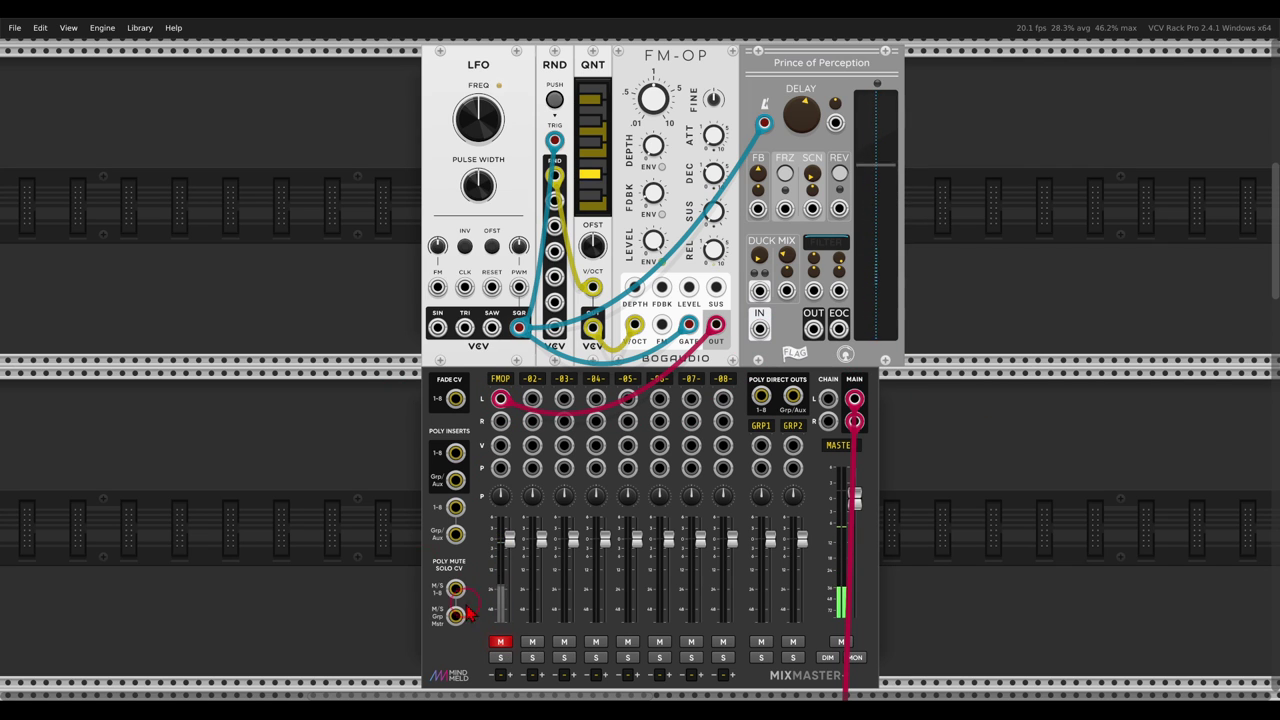
Add the MindMeld MELD and UNMELD modules to the rack beside the MixMaster mixer.
{"action": "right_click", "coordinate": [383, 510]}
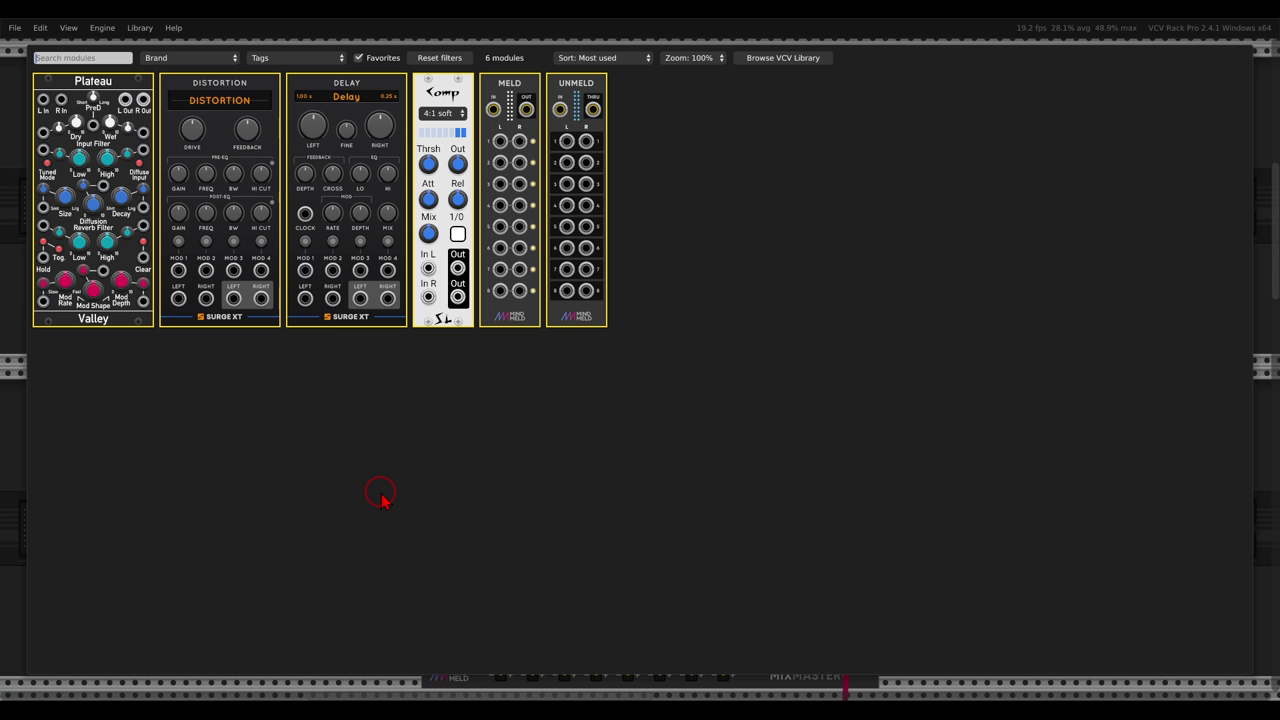
{"action": "left_click", "coordinate": [525, 135]}
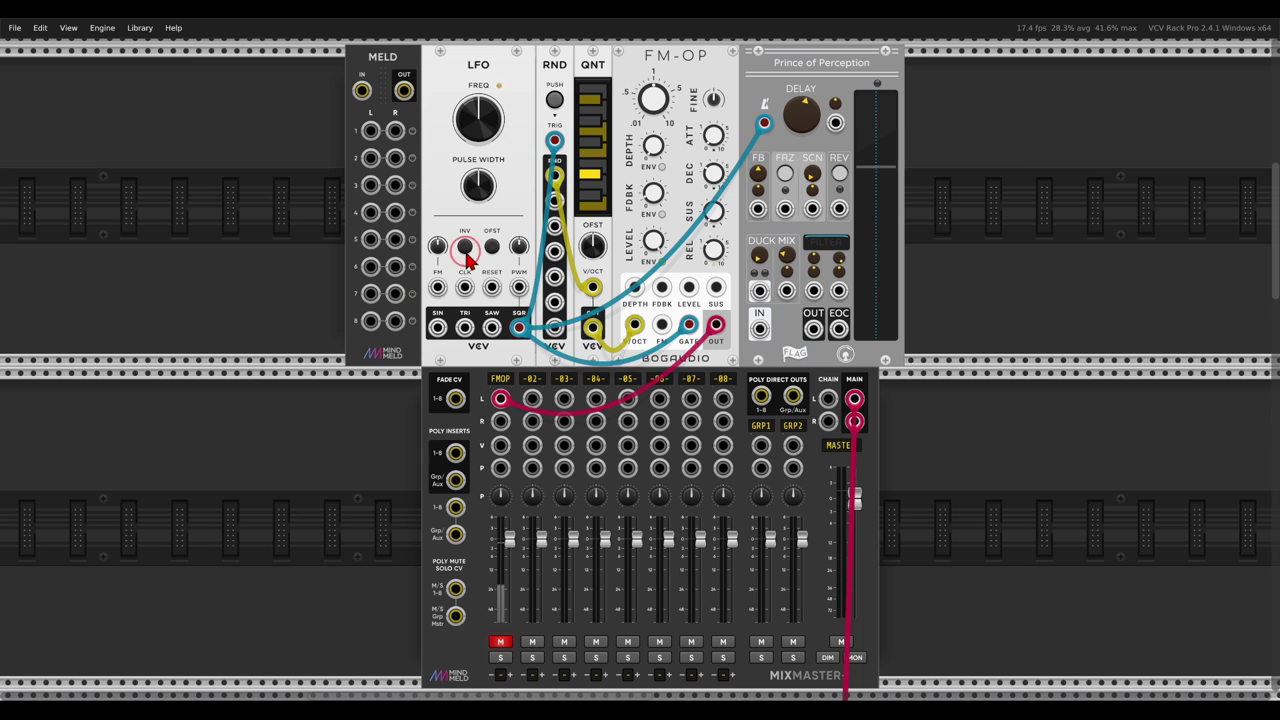
{"action": "right_click", "coordinate": [283, 429]}
{"action": "left_click", "coordinate": [563, 130]}
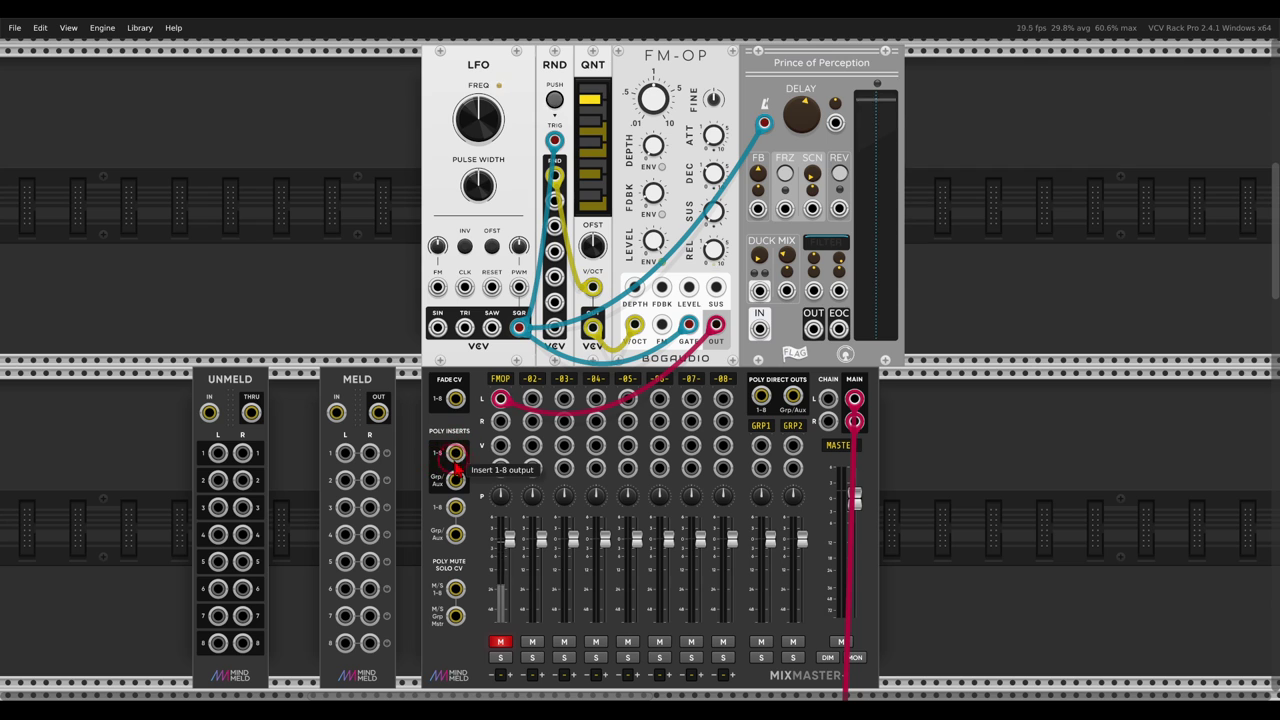
Patch the mixer's insert 1-8 output into UNMELD's input and MELD's polyphonic output into the mixer's insert 1-8 input.
{"action": "mouse_move", "coordinate": [455, 453]}
{"action": "left_mouse_down"}
{"action": "mouse_move", "coordinate": [397, 380]}
{"action": "mouse_move", "coordinate": [278, 333]}
{"action": "mouse_move", "coordinate": [226, 359]}
{"action": "mouse_move", "coordinate": [213, 447]}
{"action": "mouse_move", "coordinate": [258, 449]}
{"action": "mouse_move", "coordinate": [243, 443]}
{"action": "mouse_move", "coordinate": [192, 487]}
{"action": "mouse_move", "coordinate": [183, 565]}
{"action": "mouse_move", "coordinate": [200, 655]}
{"action": "mouse_move", "coordinate": [240, 667]}
{"action": "mouse_move", "coordinate": [279, 576]}
{"action": "mouse_move", "coordinate": [272, 462]}
{"action": "left_mouse_up"}
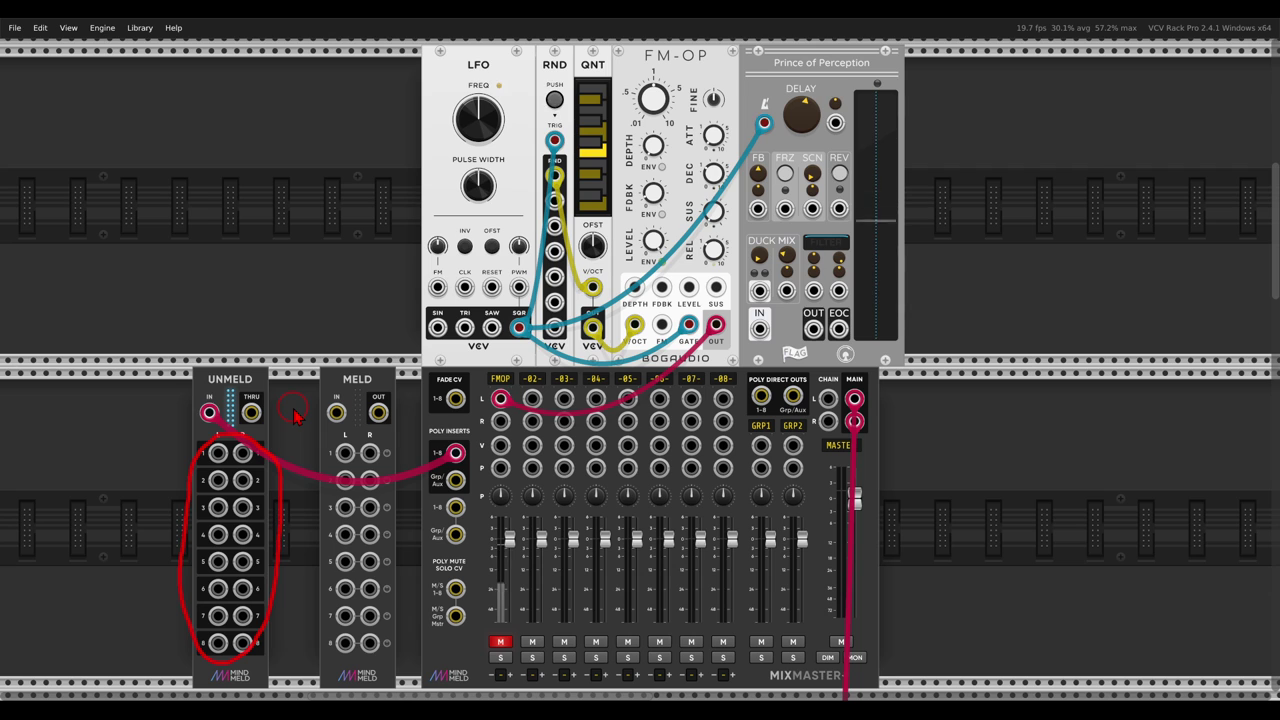
{"action": "key", "text": "Escape"}
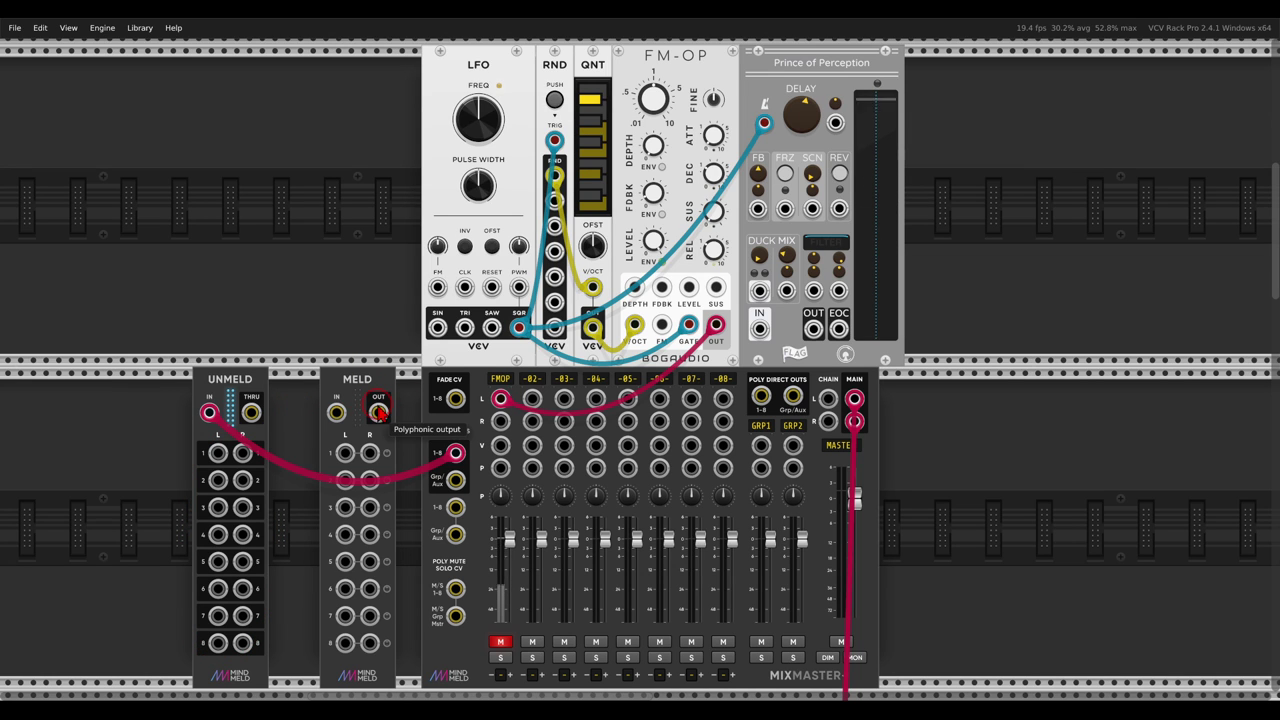
{"action": "mouse_move", "coordinate": [378, 412]}
{"action": "left_mouse_down"}
{"action": "mouse_move", "coordinate": [415, 498]}
{"action": "mouse_move", "coordinate": [455, 507]}
{"action": "left_mouse_up"}
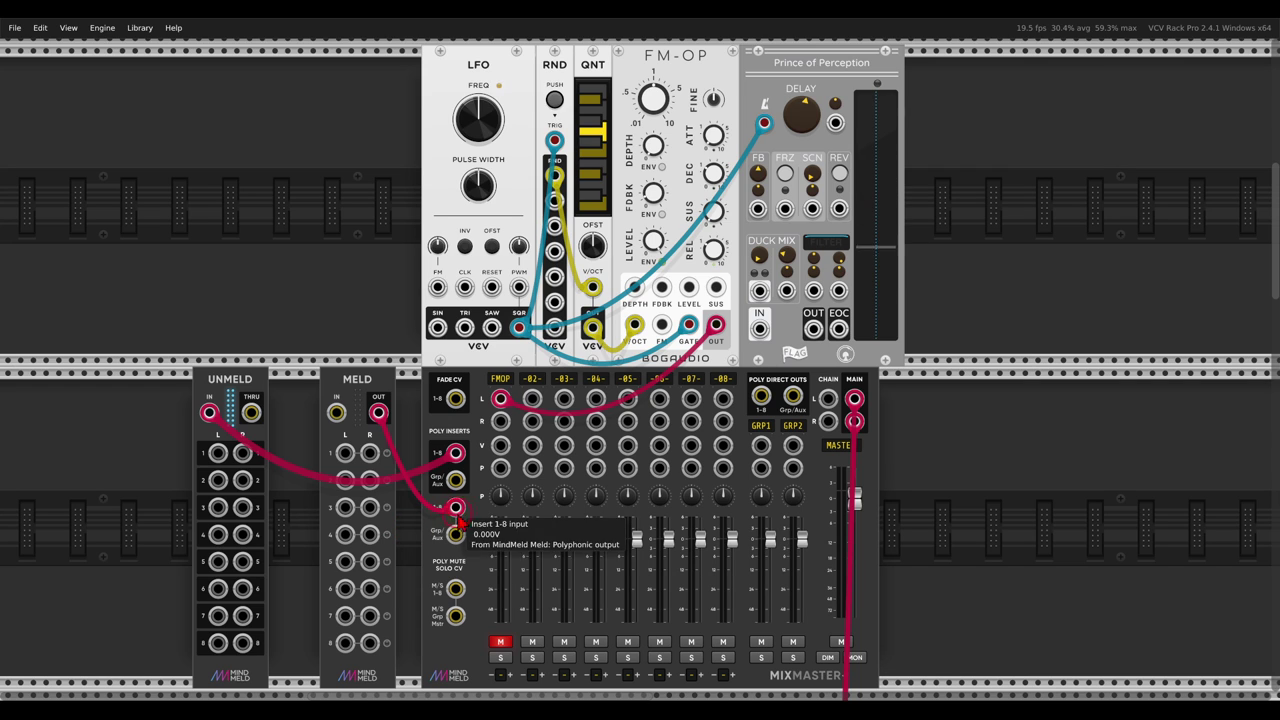
Unmute the FMOP track and connect UNMELD's Thru output to MELD's polyphonic input.
{"action": "left_click", "coordinate": [500, 643]}
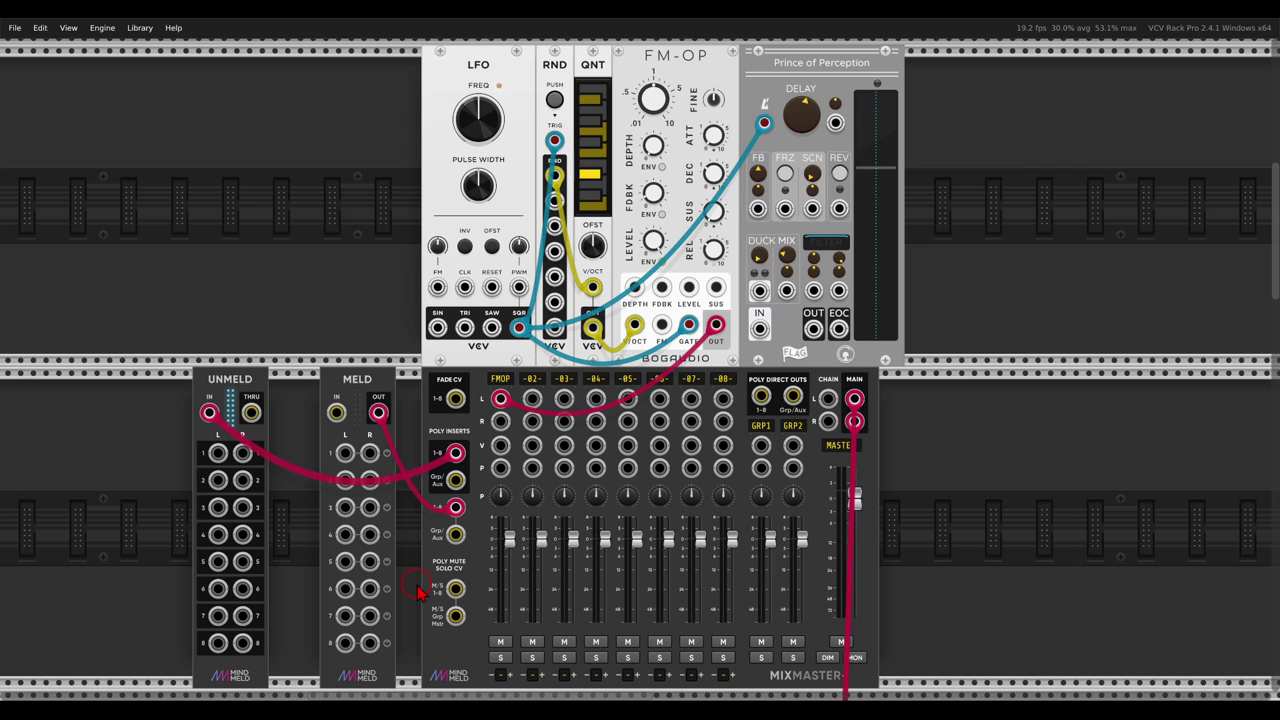
{"action": "left_click_drag", "start_coordinate": [249, 364], "coordinate": [330, 450]}
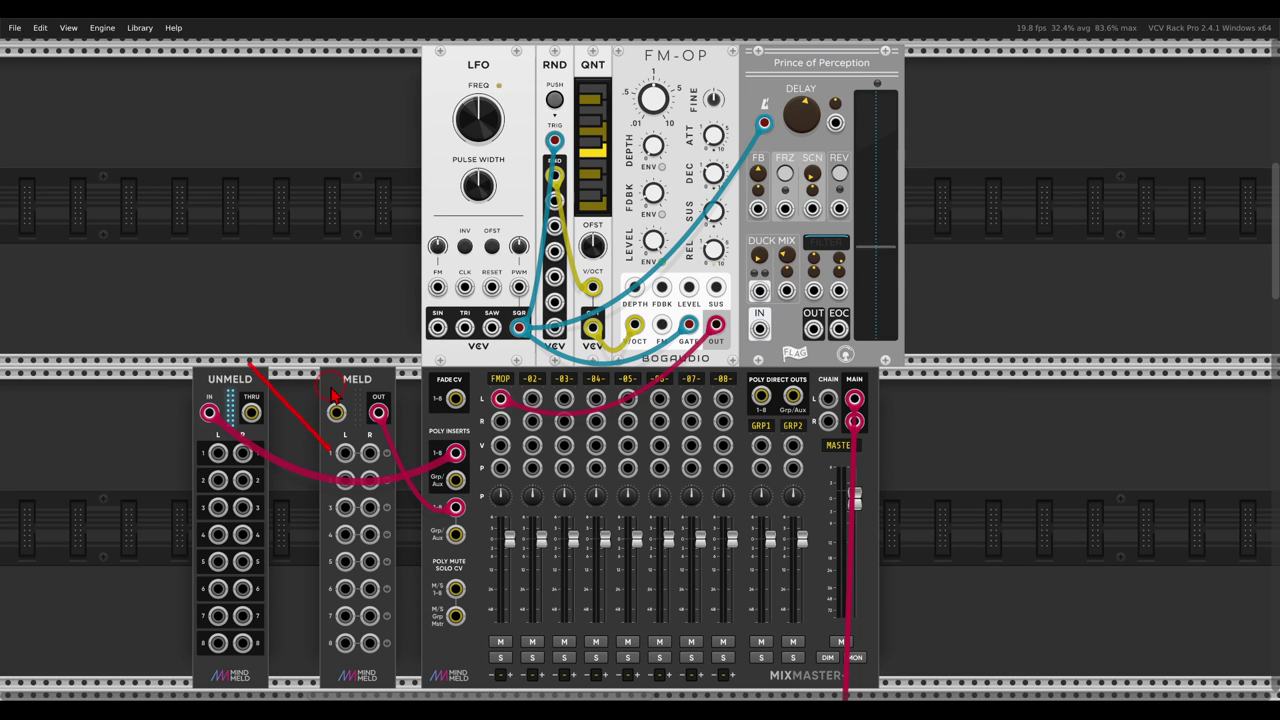
{"action": "left_click_drag", "start_coordinate": [333, 393], "coordinate": [268, 455]}
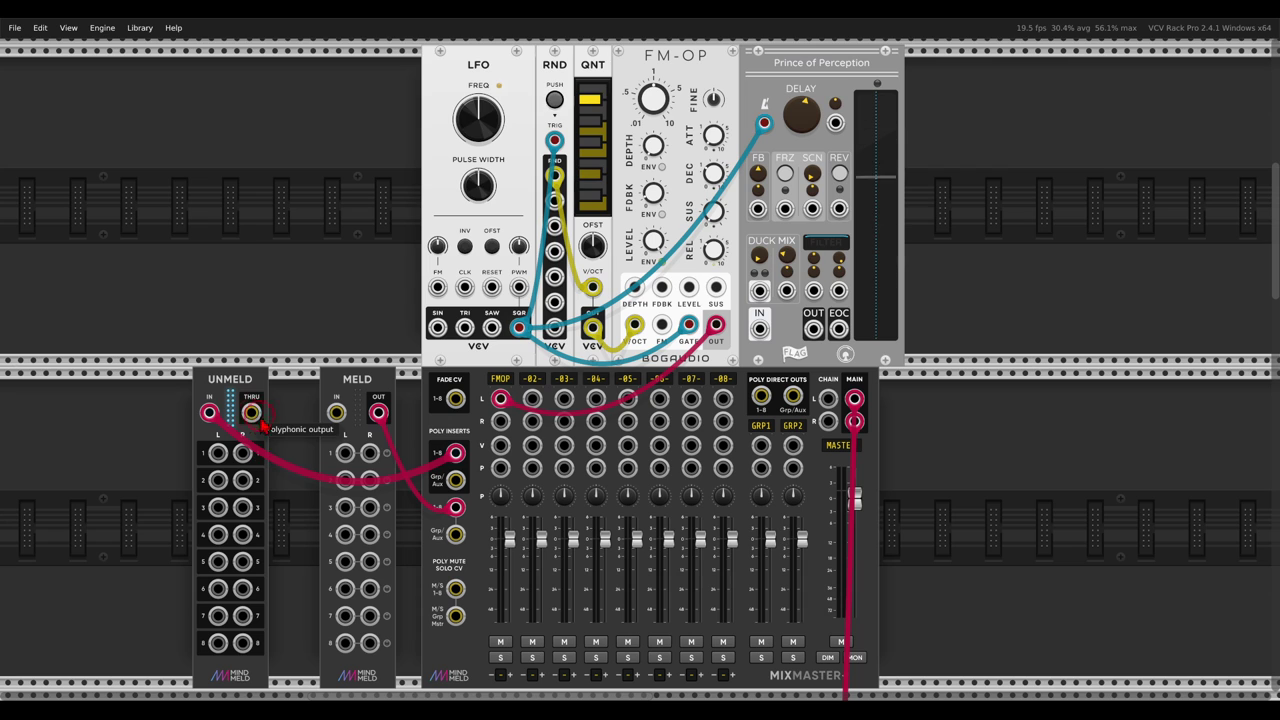
{"action": "left_click_drag", "start_coordinate": [252, 414], "coordinate": [336, 412]}
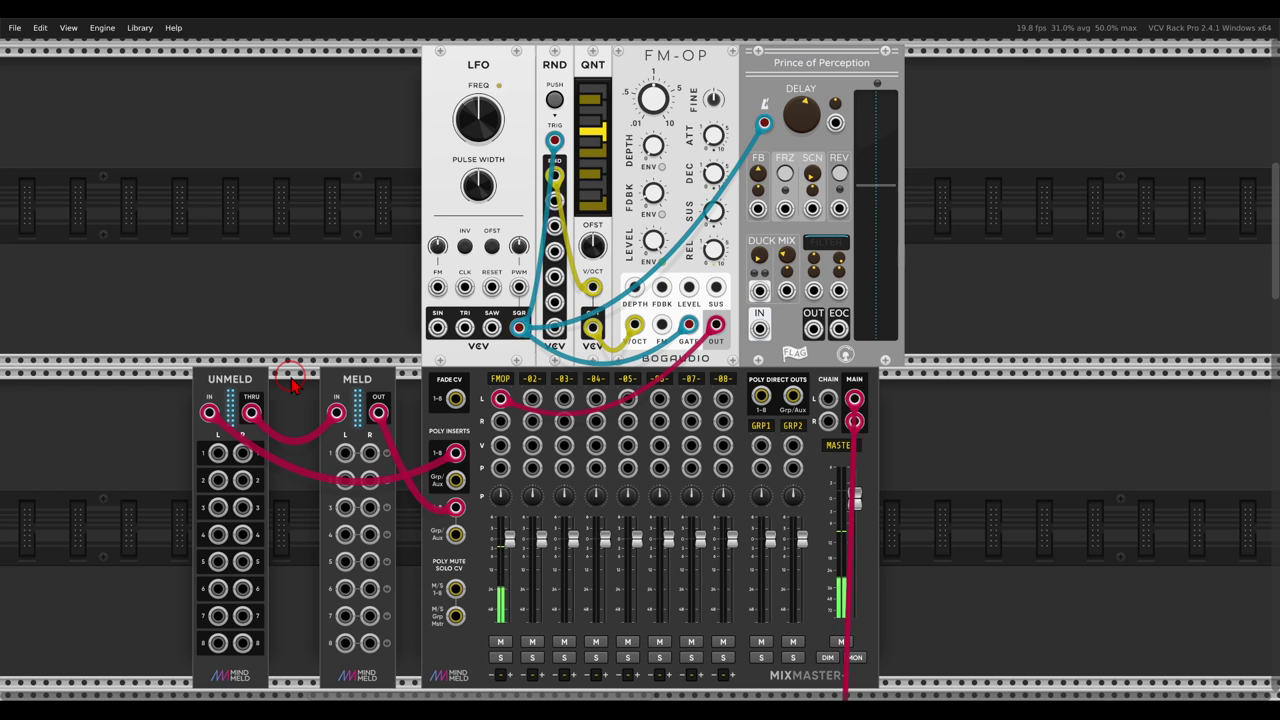
Patch UNMELD's track 1 left output into Prince of Perception's input and that module's output into MELD's track 1 left input.
{"action": "mouse_move", "coordinate": [283, 440]}
{"action": "left_mouse_down"}
{"action": "mouse_move", "coordinate": [187, 521]}
{"action": "mouse_move", "coordinate": [190, 620]}
{"action": "mouse_move", "coordinate": [245, 665]}
{"action": "mouse_move", "coordinate": [285, 560]}
{"action": "mouse_move", "coordinate": [280, 460]}
{"action": "left_mouse_up"}
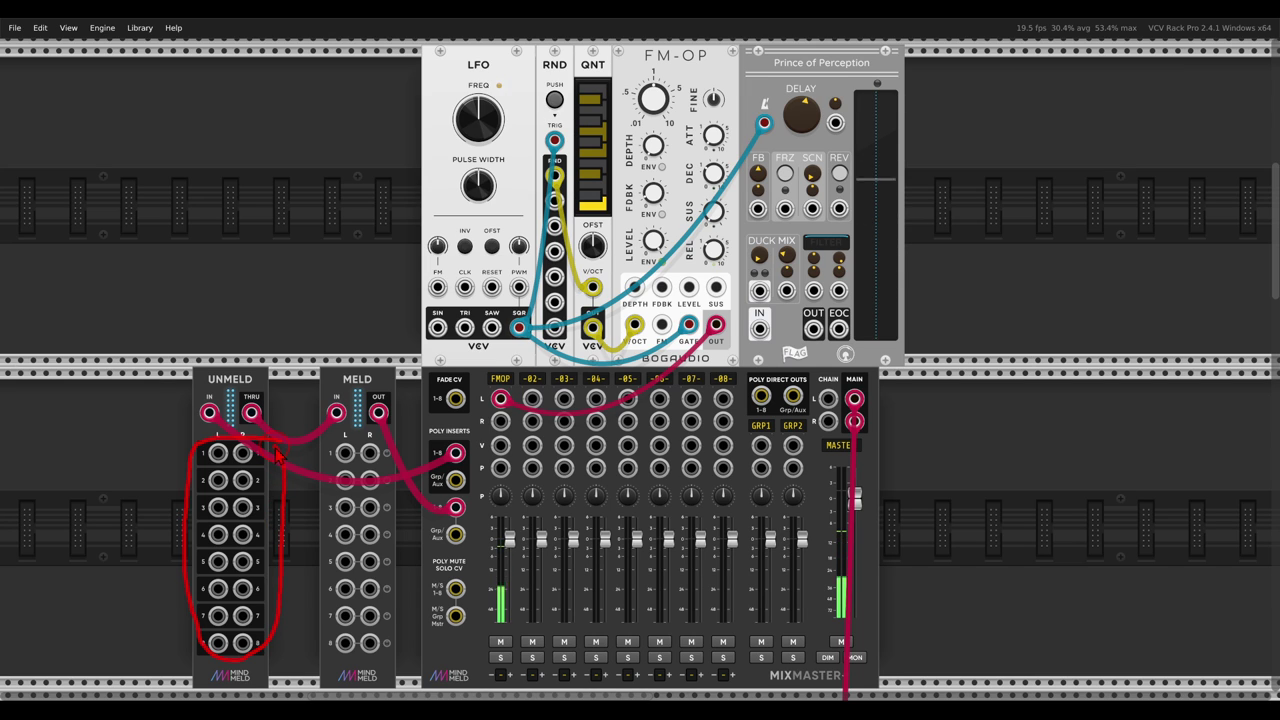
{"action": "left_click_drag", "start_coordinate": [277, 453], "coordinate": [277, 453]}
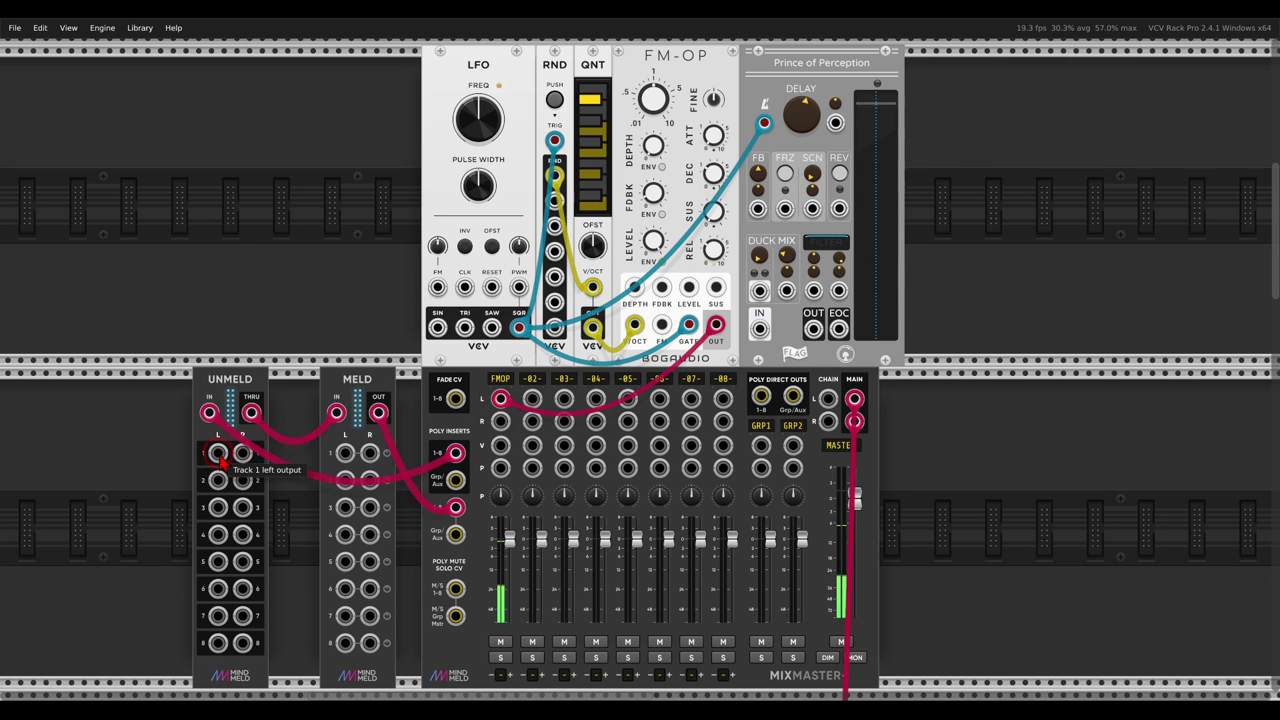
{"action": "left_click_drag", "start_coordinate": [220, 460], "coordinate": [345, 453]}
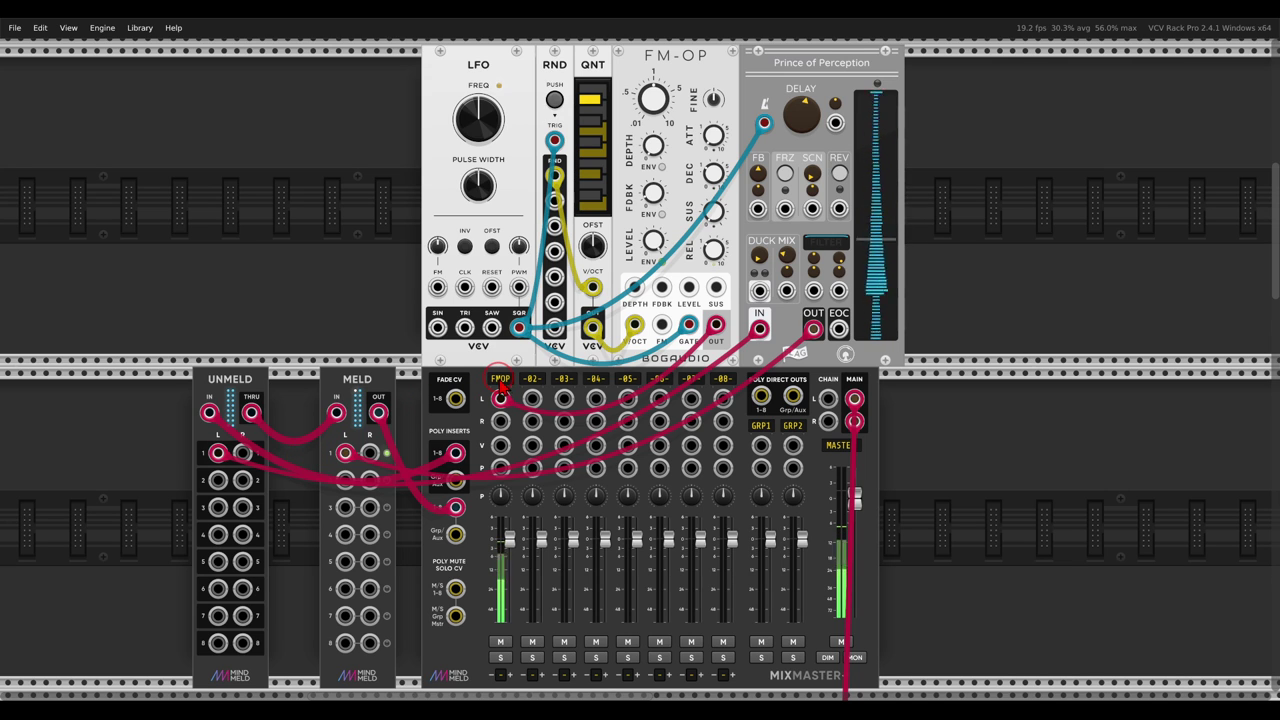
Try lowering the FMOP track's gain adjust to about -8.6 dB in its track settings.
{"action": "right_click", "coordinate": [502, 387]}
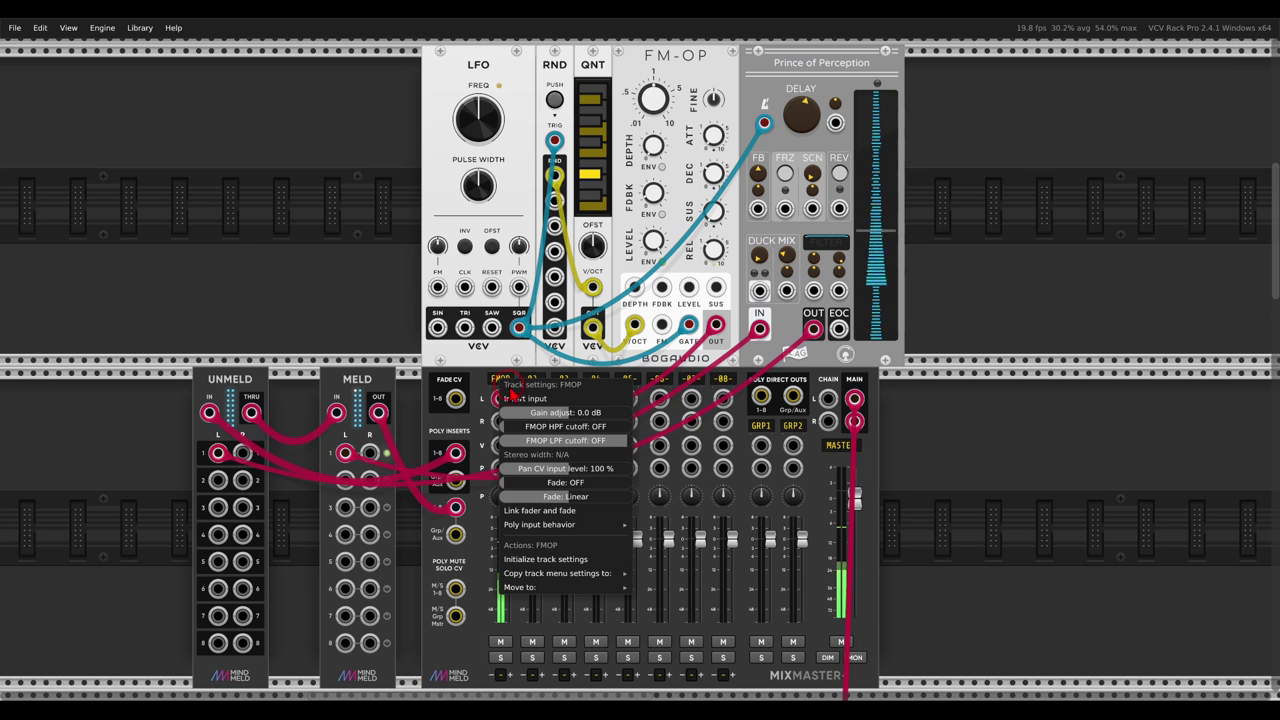
{"action": "left_click_drag", "start_coordinate": [566, 420], "coordinate": [466, 426]}
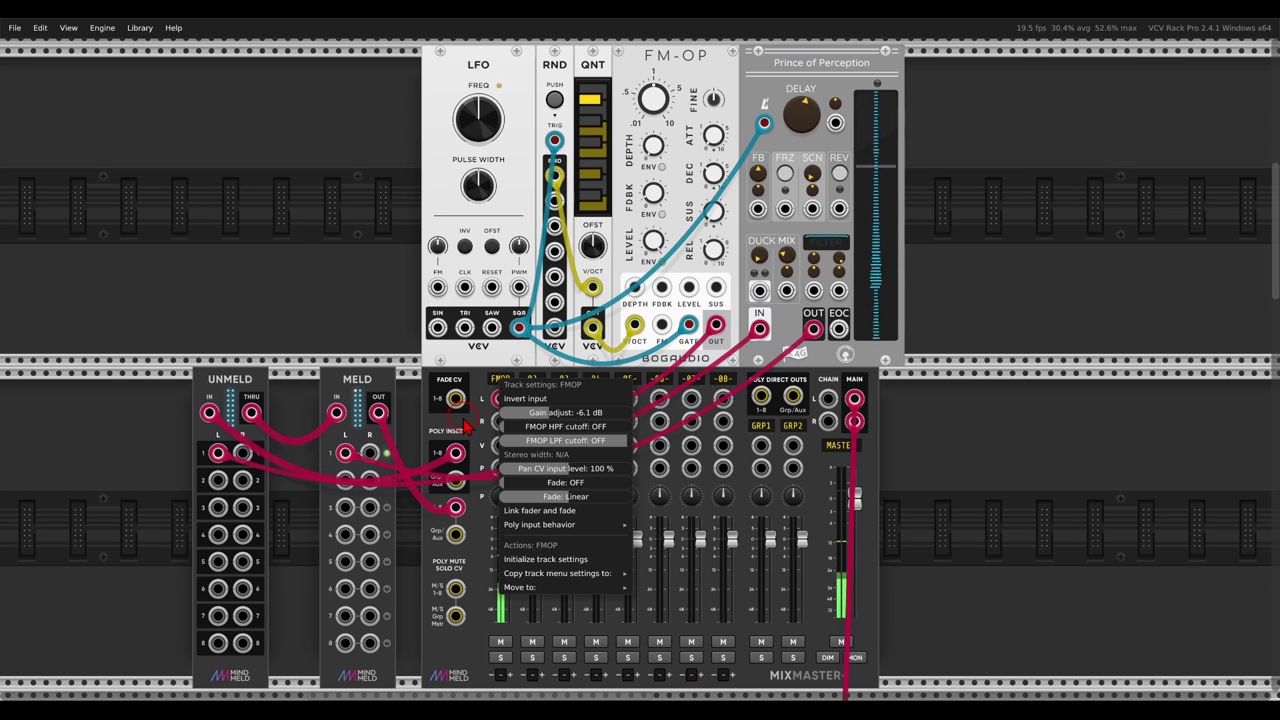
{"action": "mouse_move", "coordinate": [512, 424]}
{"action": "left_mouse_down"}
{"action": "mouse_move", "coordinate": [548, 418]}
{"action": "mouse_move", "coordinate": [505, 422]}
{"action": "left_mouse_up"}
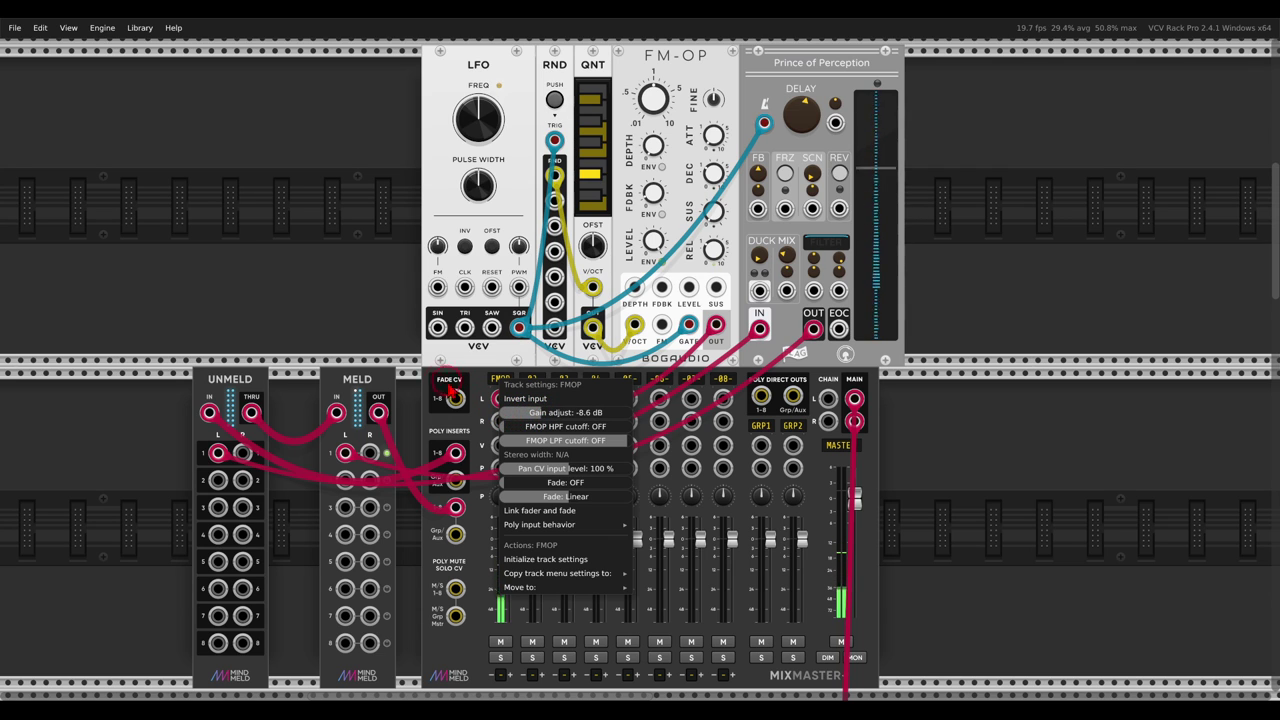
{"action": "left_click", "coordinate": [425, 377]}
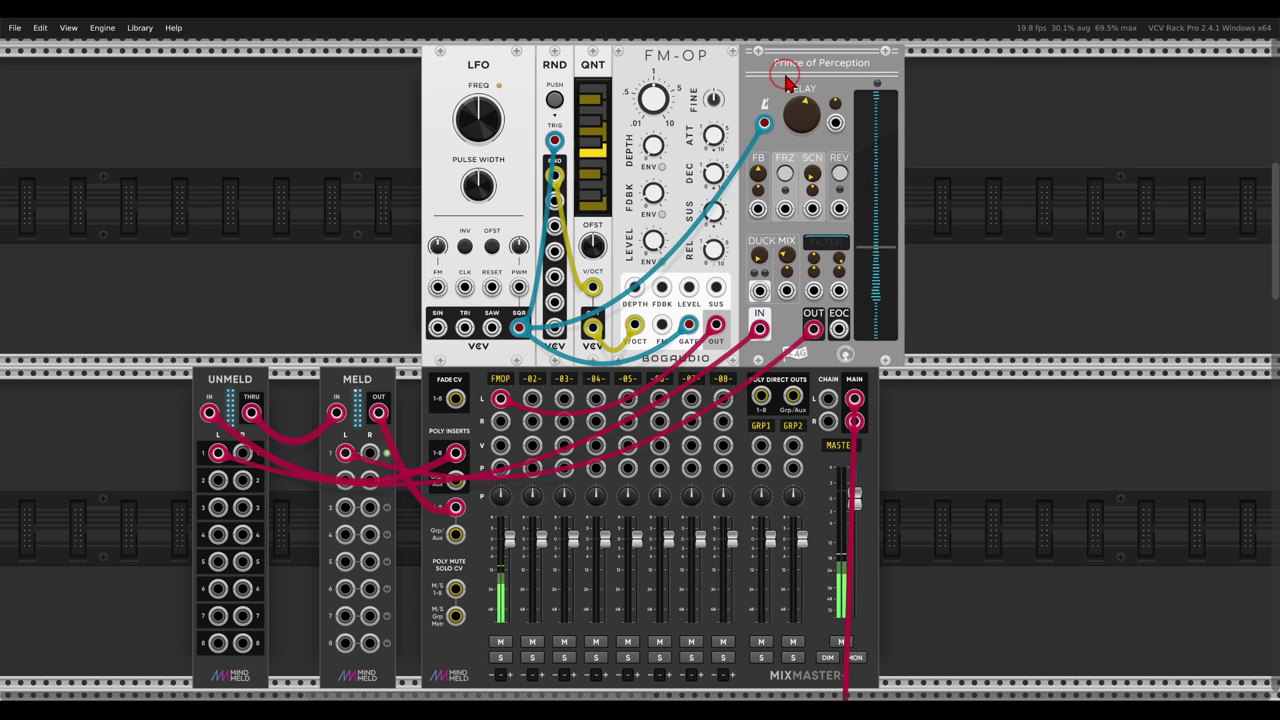
Move the Prince of Perception module away from FM-OP, leaving a narrow gap between them.
{"action": "left_click_drag", "start_coordinate": [787, 80], "coordinate": [838, 80]}
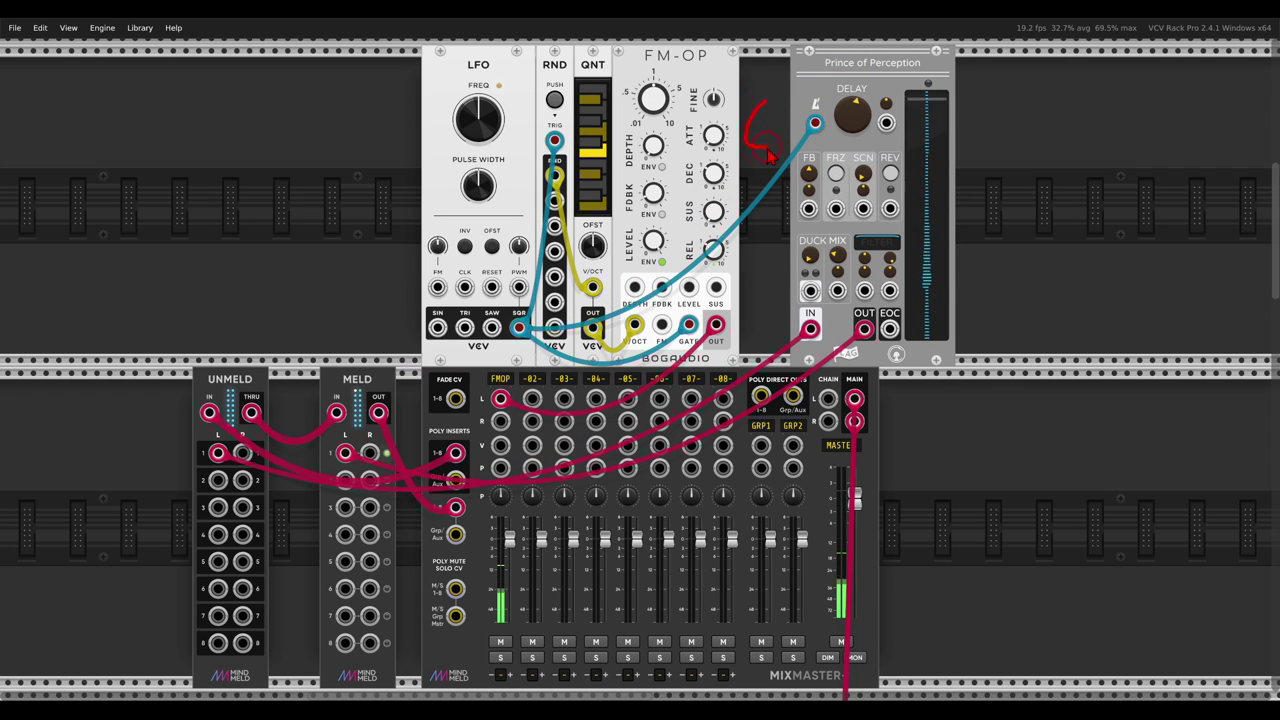
{"action": "left_click_drag", "start_coordinate": [767, 149], "coordinate": [766, 103]}
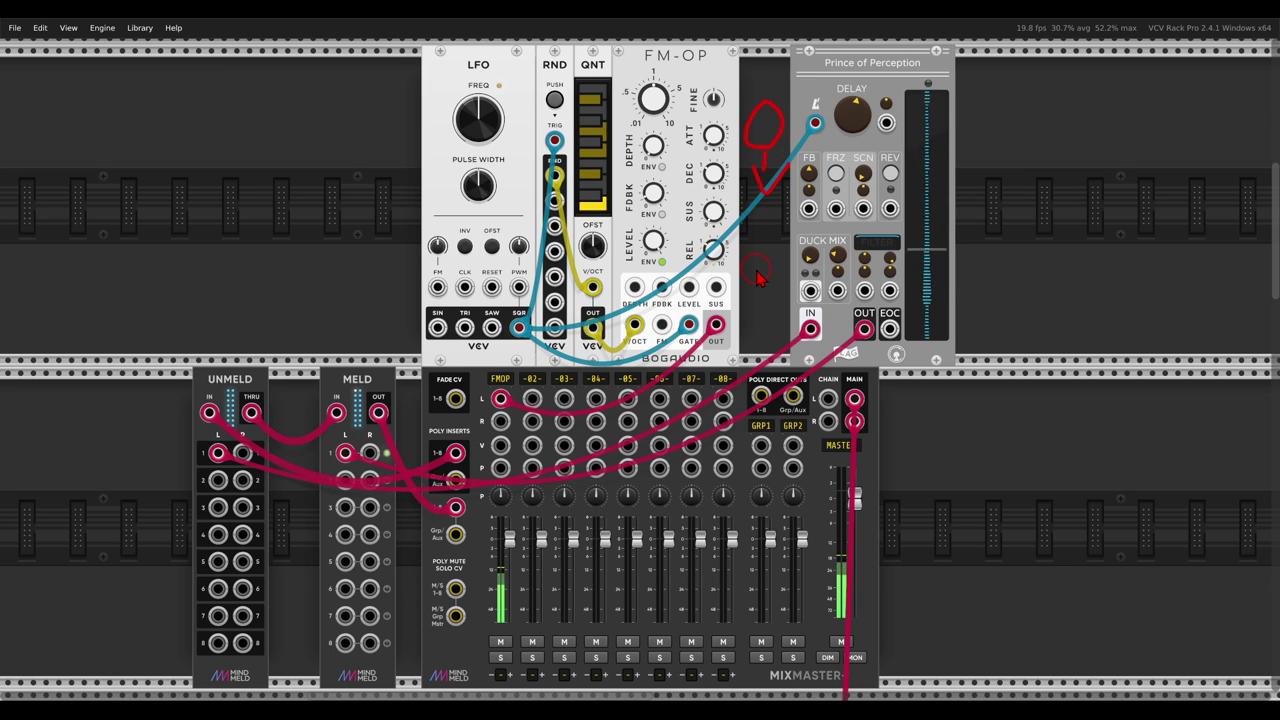
{"action": "key", "text": "Escape"}
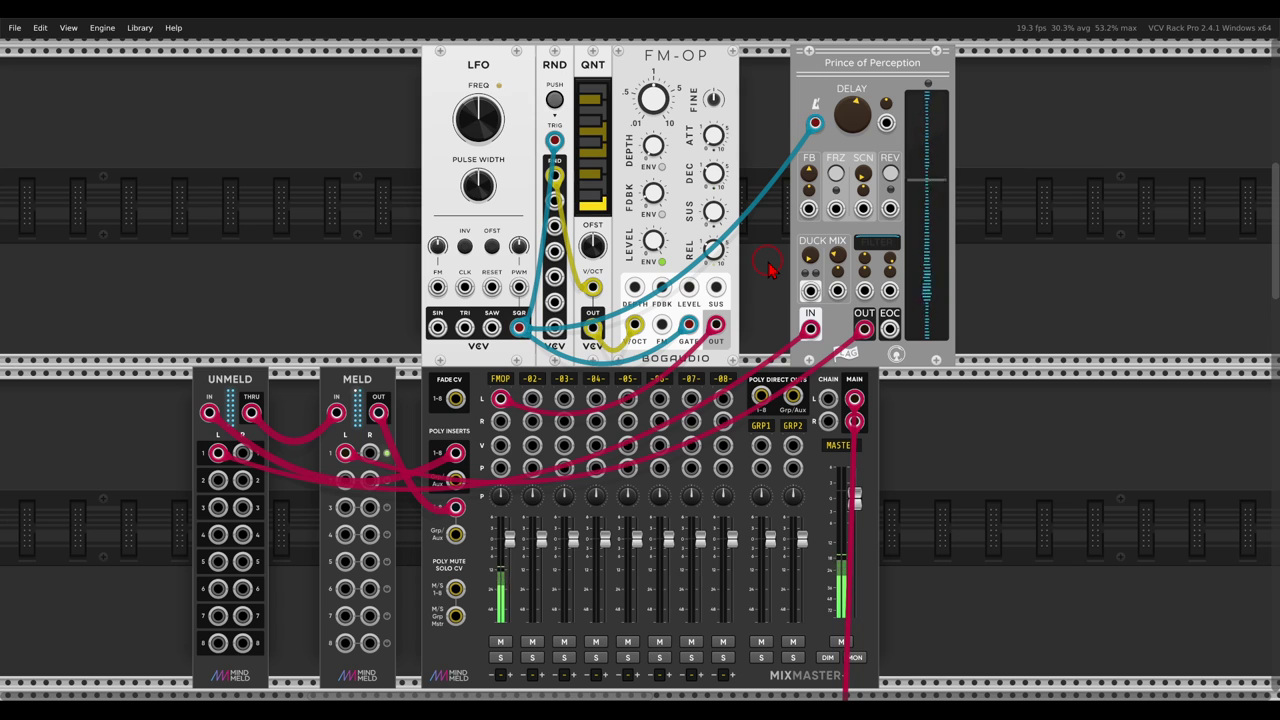
Try raising the FMOP track's gain adjust to about 2.4 dB and reset it to 0.0 dB.
{"action": "right_click", "coordinate": [500, 379]}
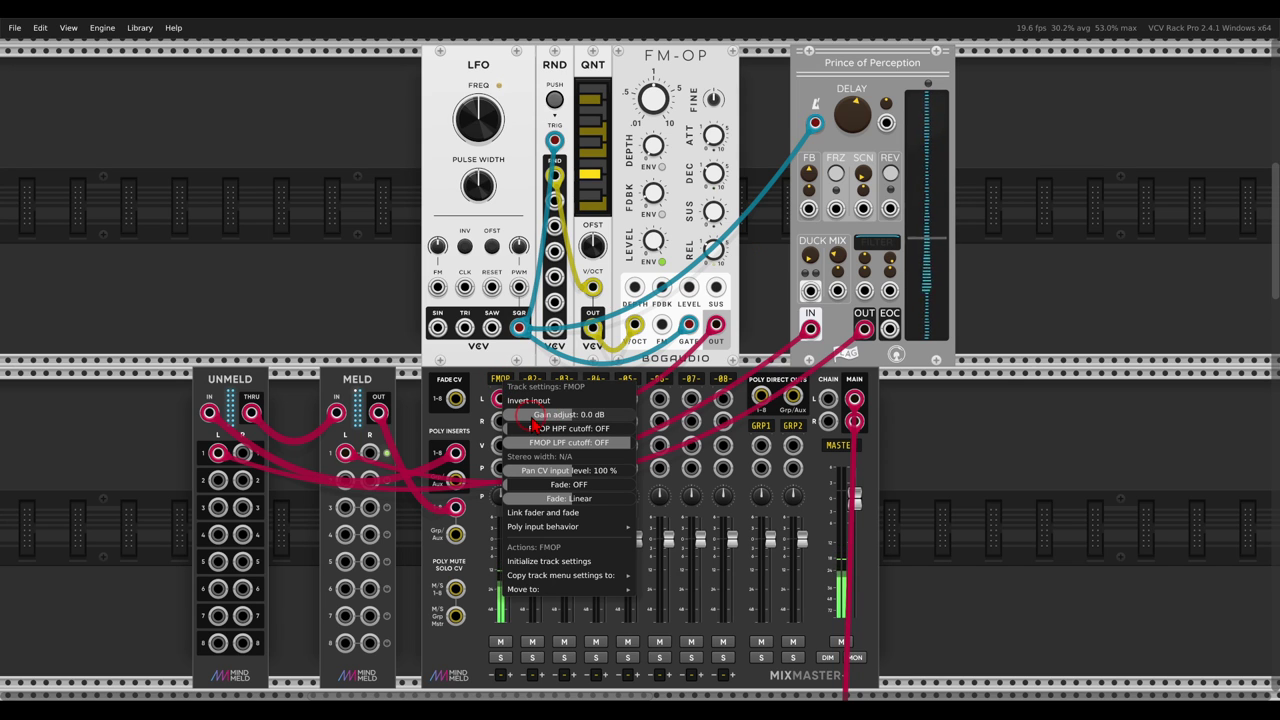
{"action": "left_click_drag", "start_coordinate": [533, 424], "coordinate": [583, 424]}
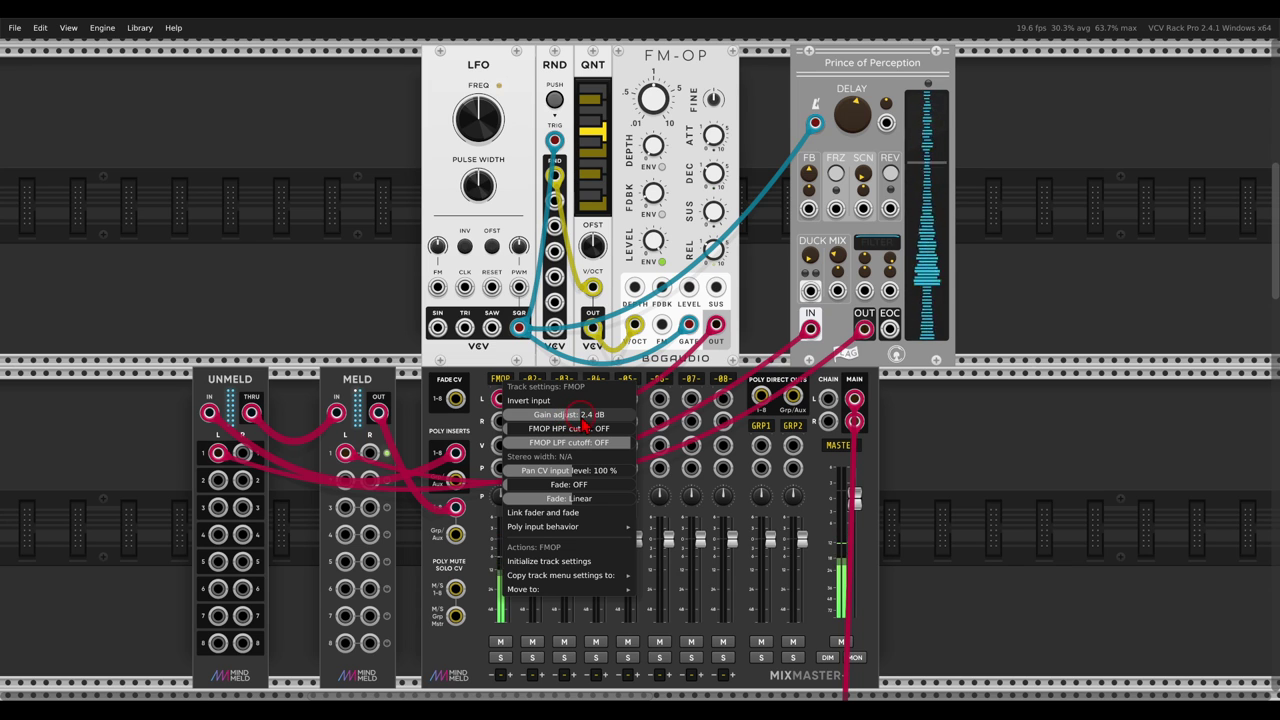
{"action": "double_click", "coordinate": [587, 423]}
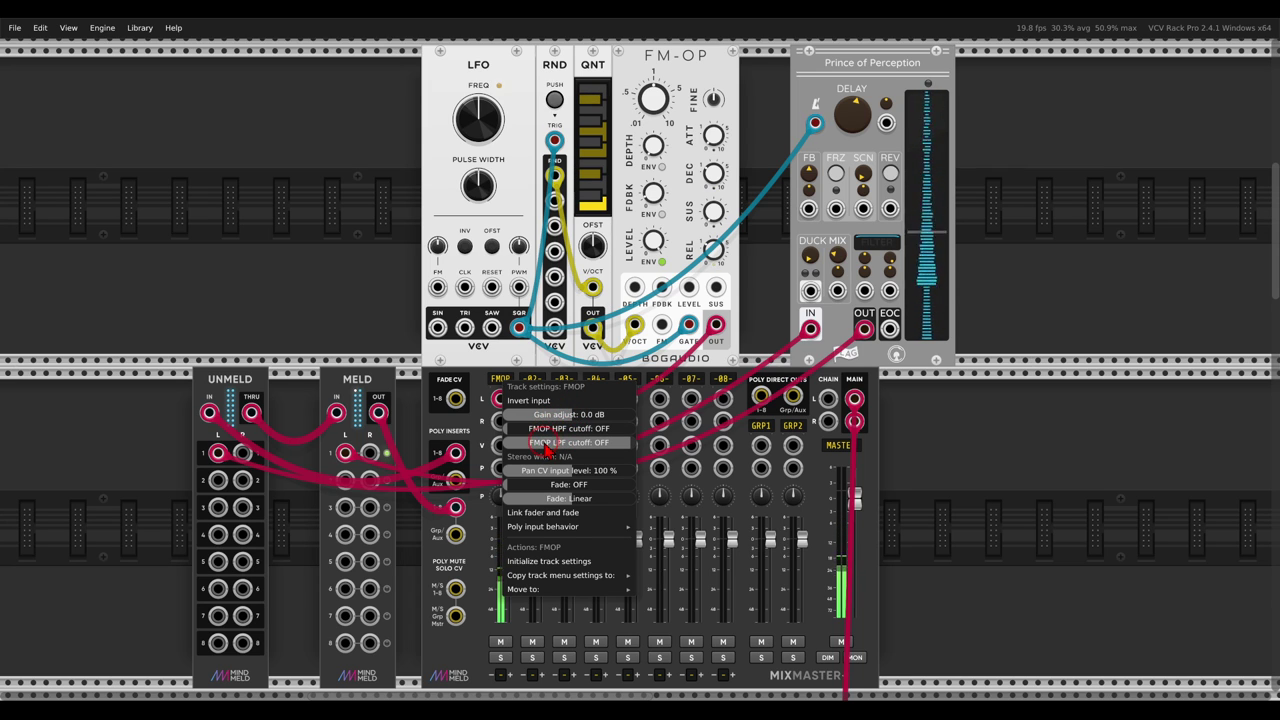
{"action": "left_click", "coordinate": [478, 398]}
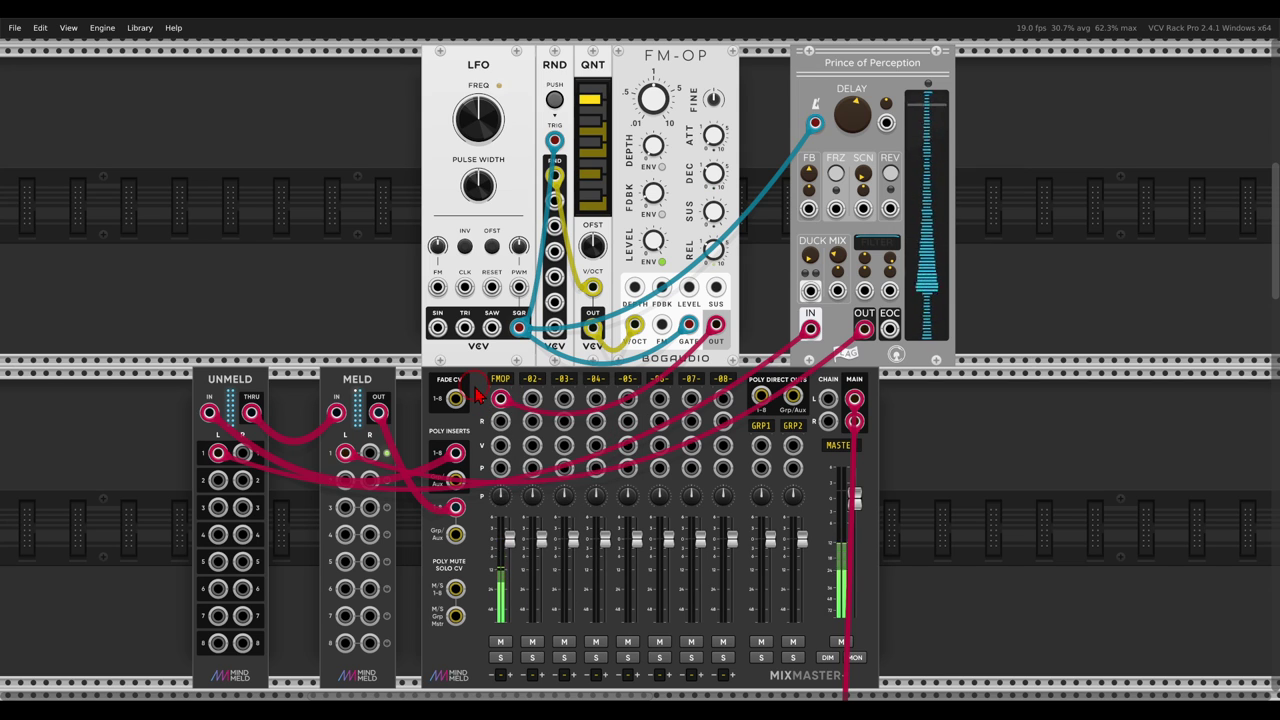
Set the mixer's filters to Pre-insert.
{"action": "right_click", "coordinate": [478, 403]}
{"action": "mouse_move", "coordinate": [505, 478]}
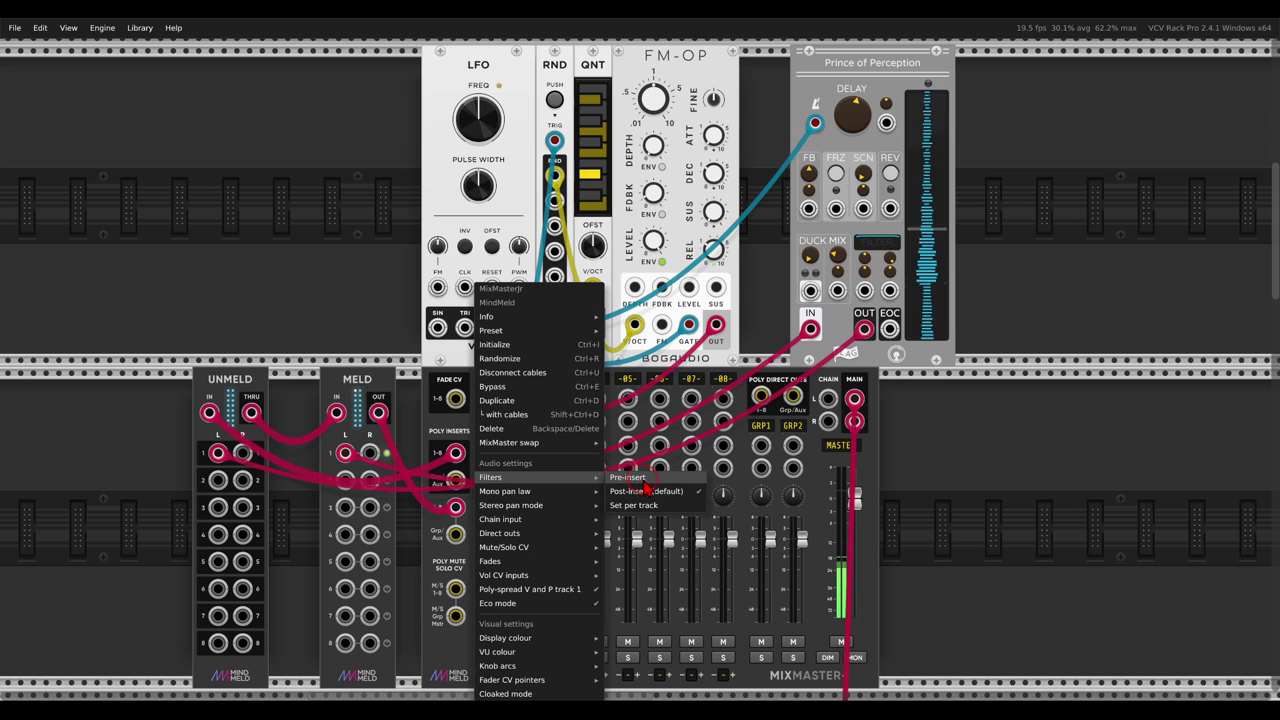
{"action": "left_click", "coordinate": [639, 481]}
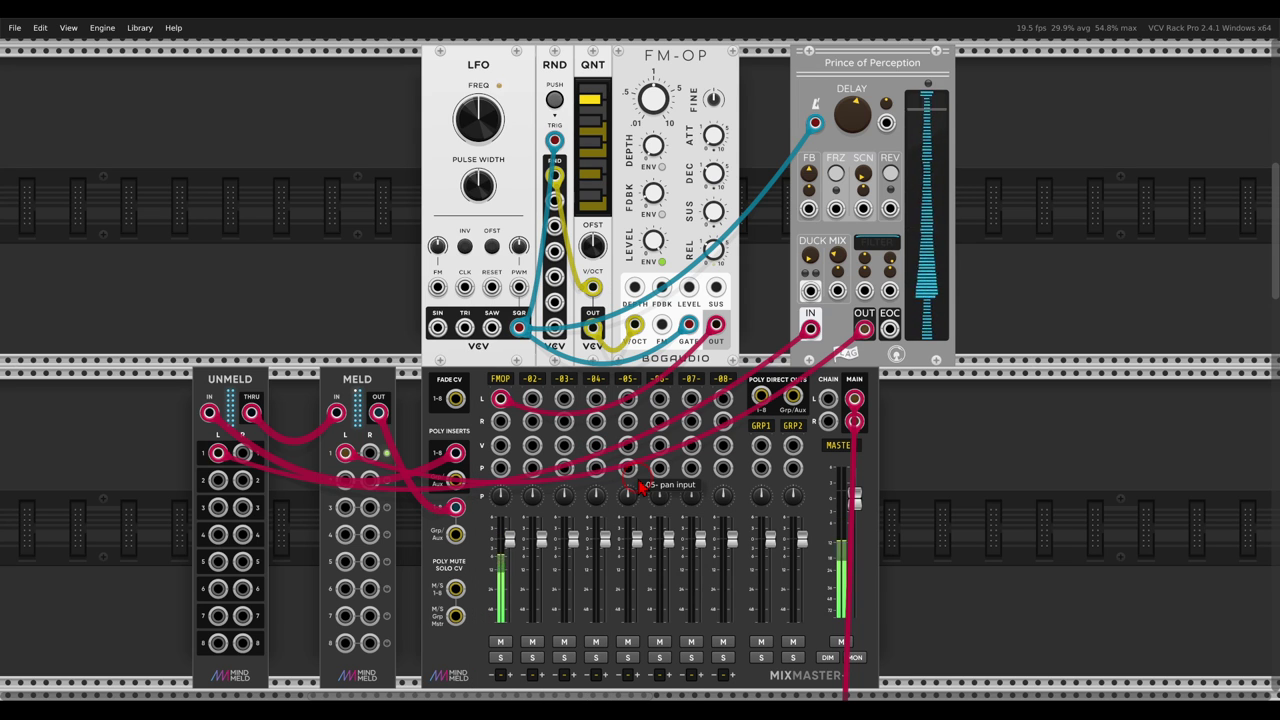
Set the FMOP track's high-pass filter cutoff to about 595 Hz in its track settings.
{"action": "left_click", "coordinate": [497, 390]}
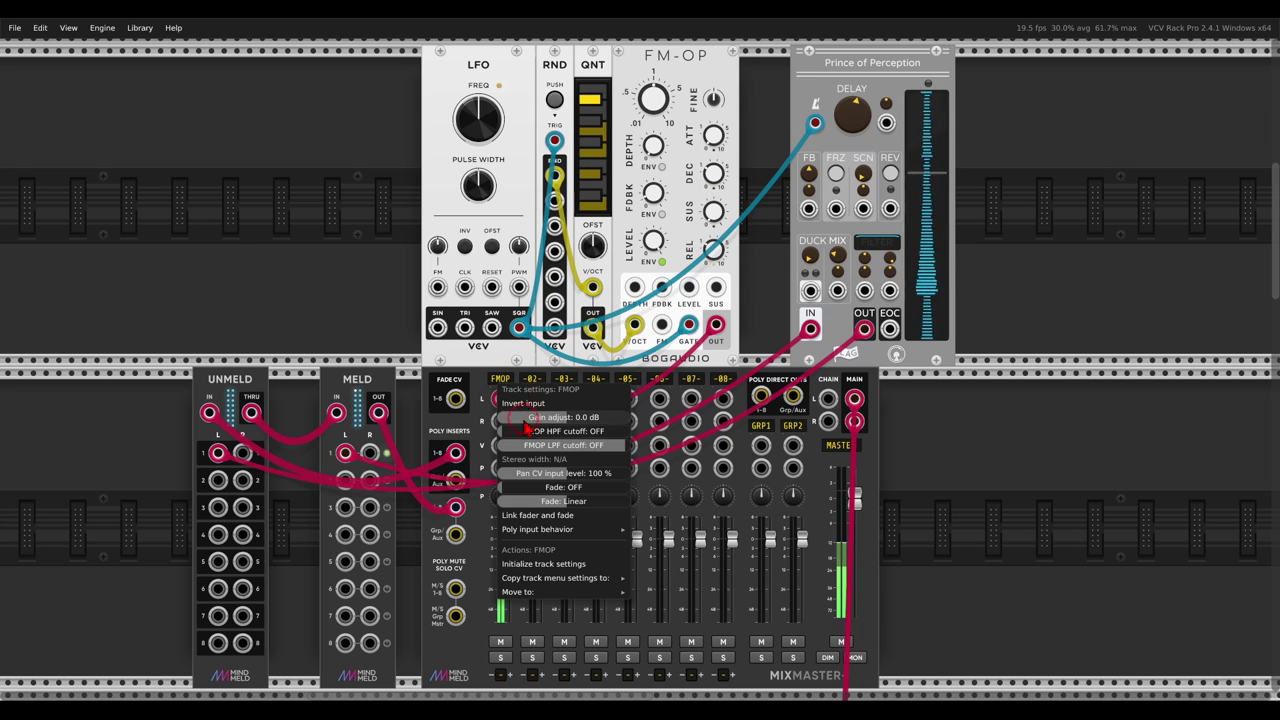
{"action": "left_click_drag", "start_coordinate": [533, 438], "coordinate": [908, 433]}
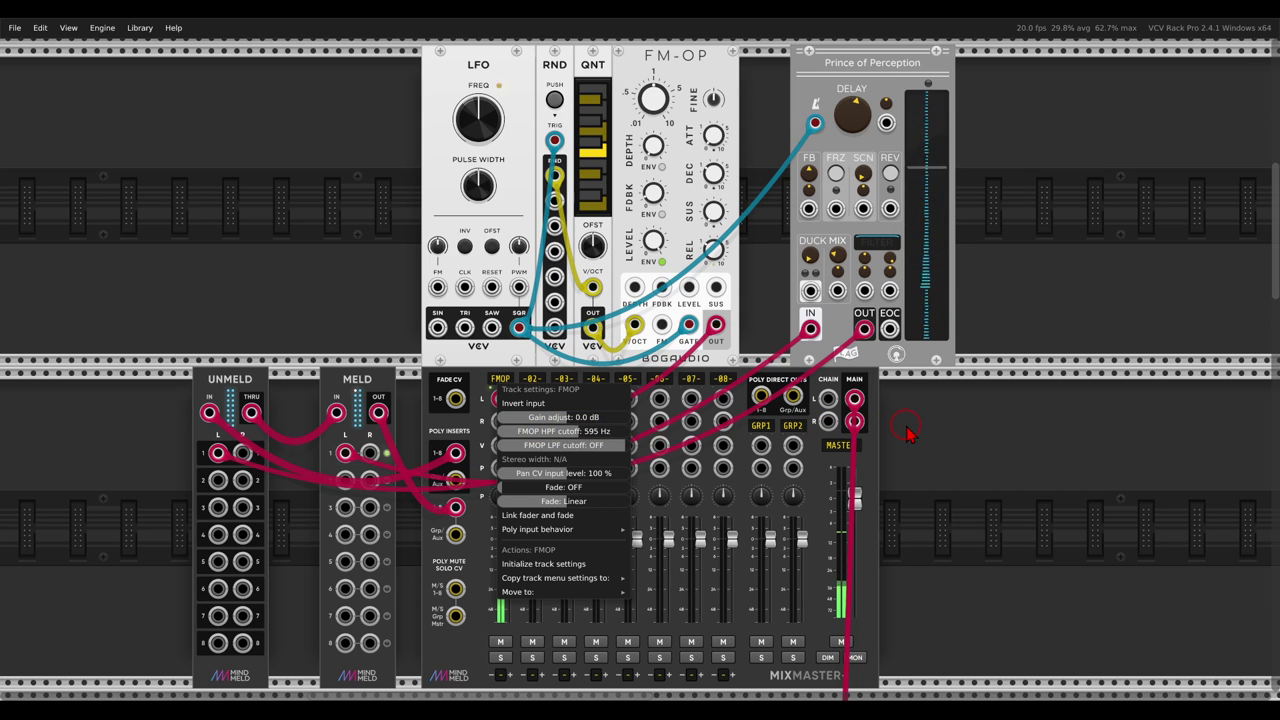
{"action": "left_click", "coordinate": [908, 433]}
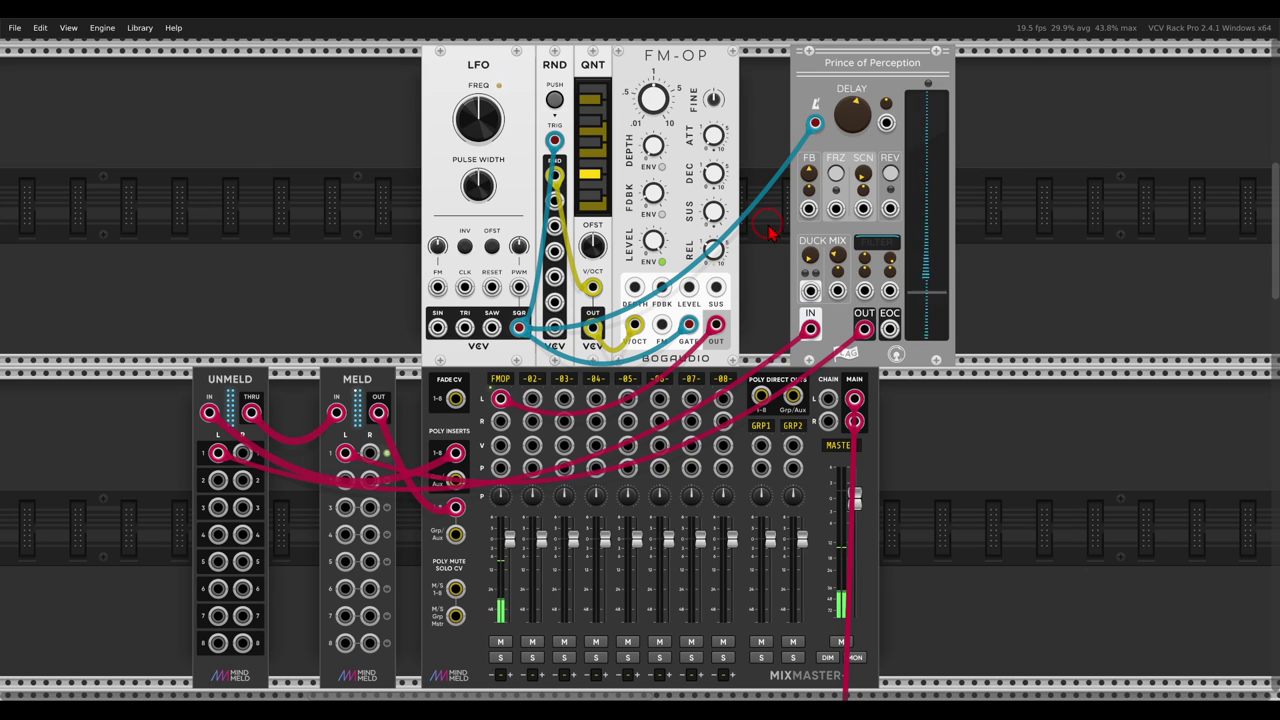
{"action": "left_click_drag", "start_coordinate": [734, 297], "coordinate": [758, 261]}
{"action": "mouse_move", "coordinate": [741, 260]}
{"action": "left_mouse_down"}
{"action": "mouse_move", "coordinate": [769, 284]}
{"action": "mouse_move", "coordinate": [801, 283]}
{"action": "left_mouse_up"}
{"action": "left_click_drag", "start_coordinate": [801, 283], "coordinate": [782, 291]}
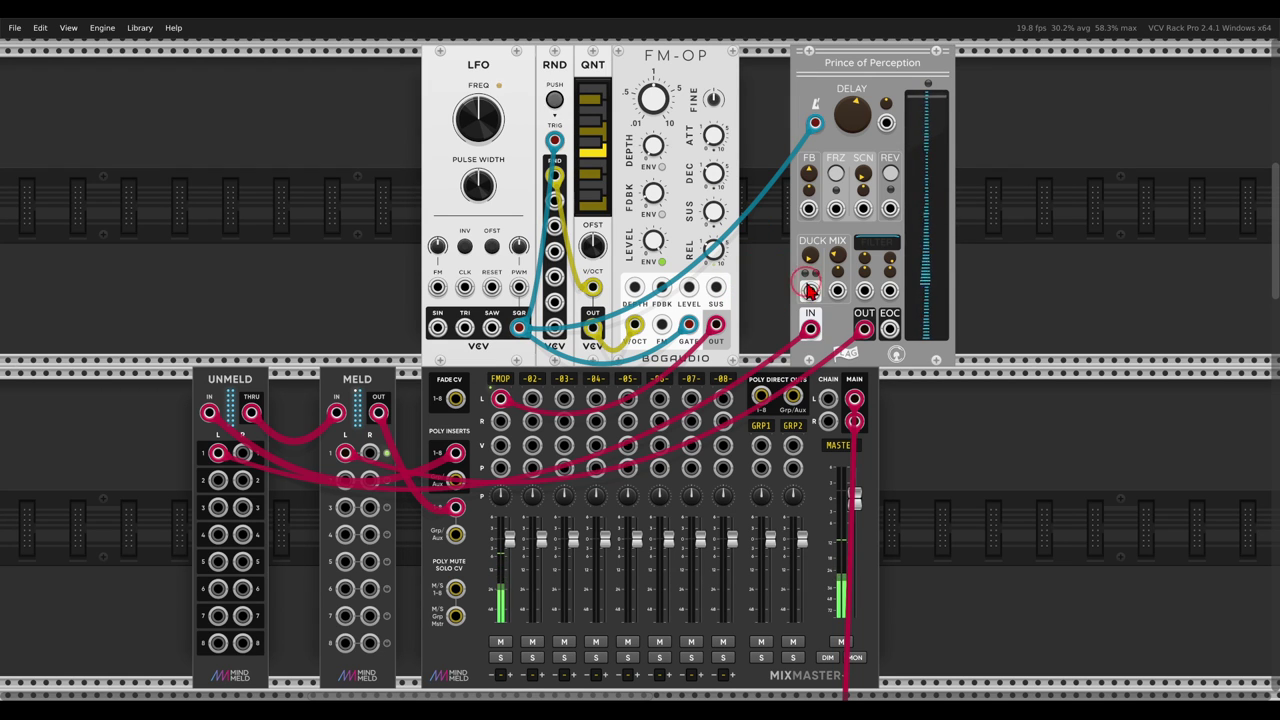
Set the filters of the FMOP track's mixer to Post-insert (default) in its audio settings.
{"action": "right_click", "coordinate": [477, 396]}
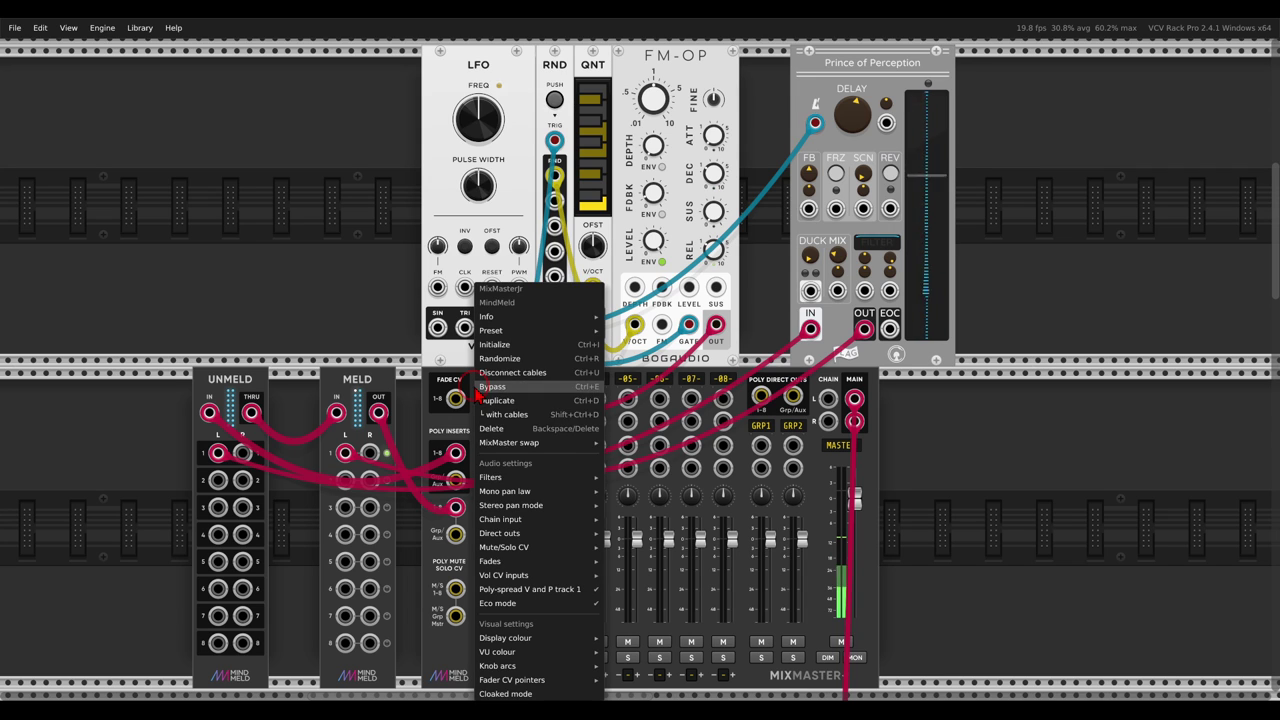
{"action": "mouse_move", "coordinate": [525, 478]}
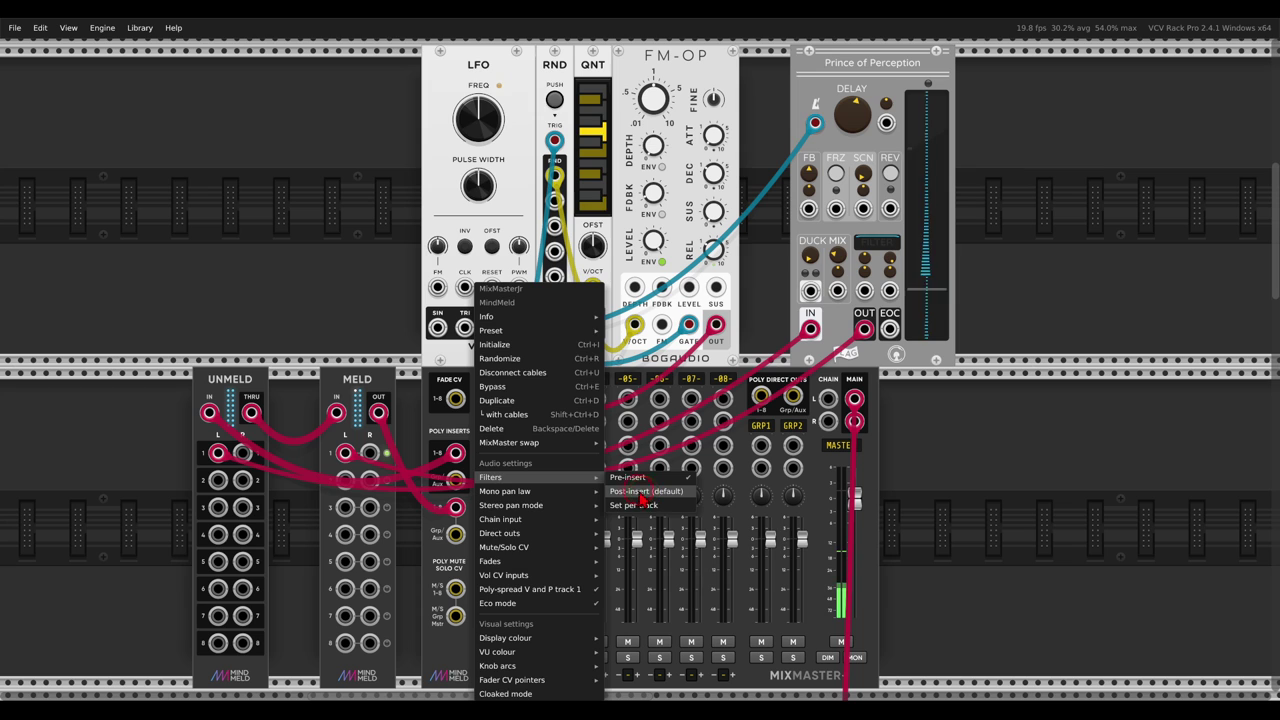
{"action": "left_click", "coordinate": [650, 495]}
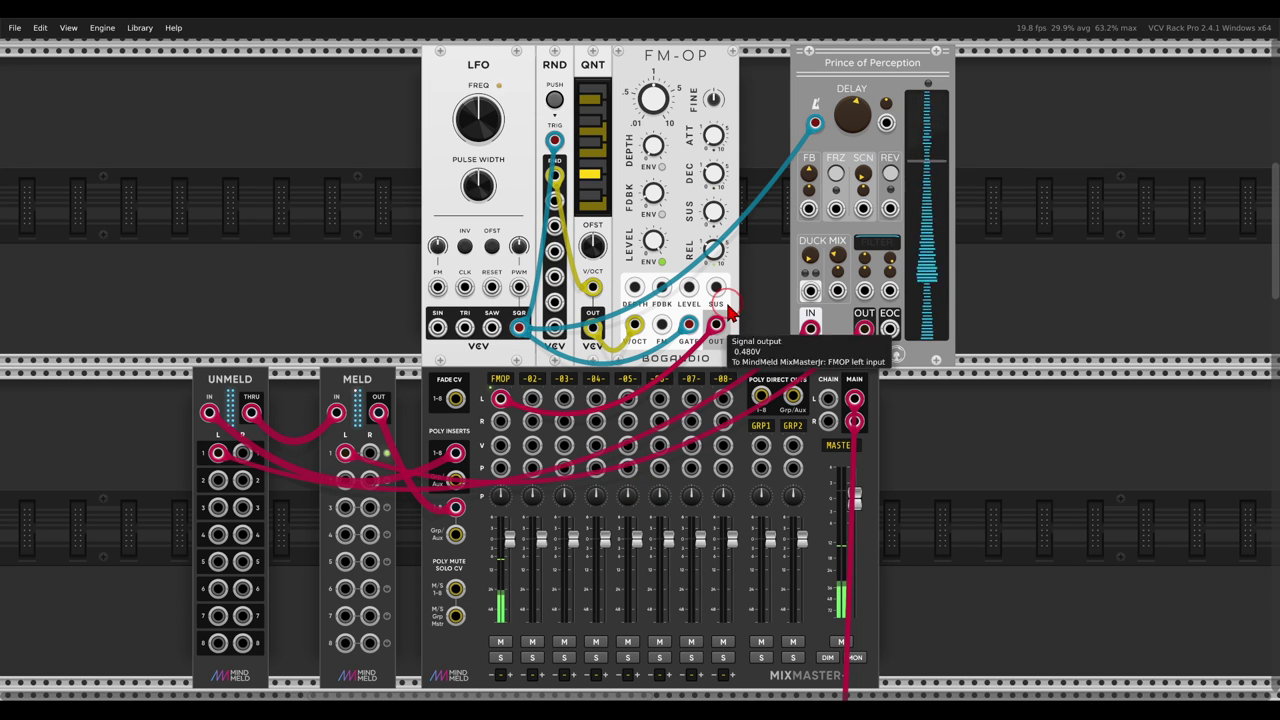
{"action": "left_click_drag", "start_coordinate": [720, 304], "coordinate": [765, 280]}
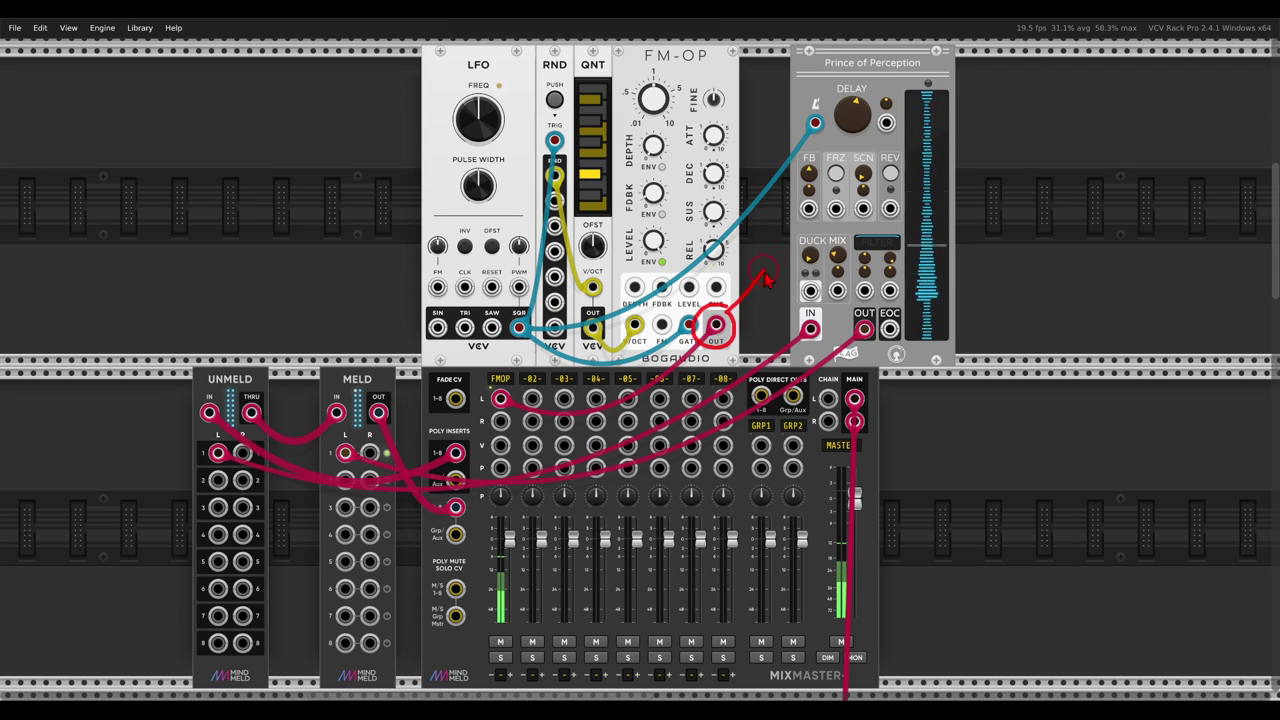
{"action": "left_click_drag", "start_coordinate": [872, 308], "coordinate": [918, 417]}
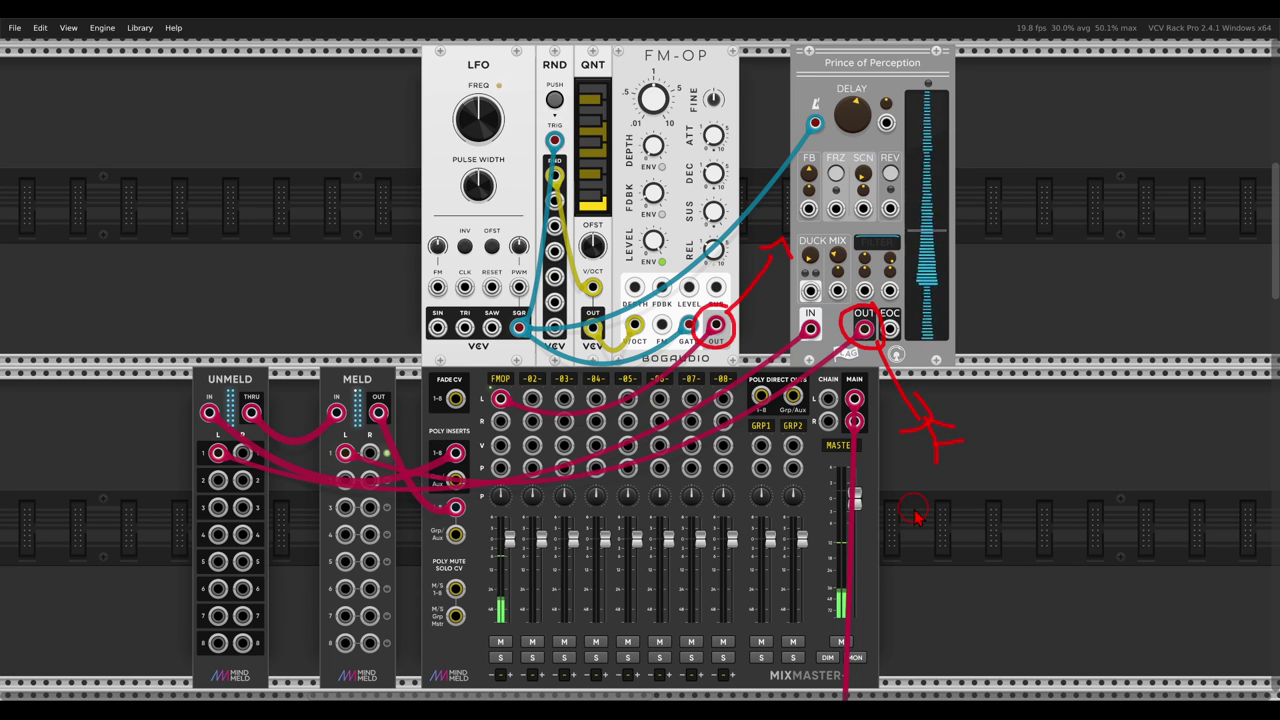
{"action": "key", "text": "Escape"}
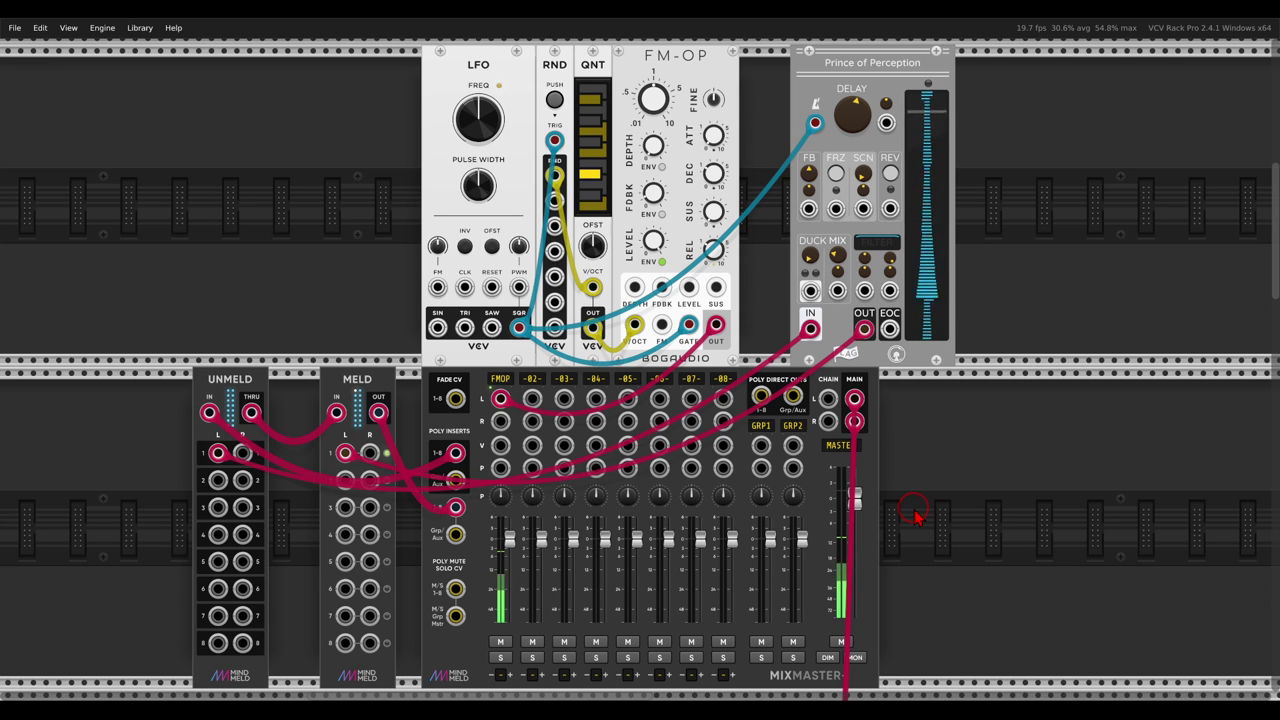
Mute the FMOP track on the small MixMaster and go to the drum patch in the lower rack rows.
{"action": "left_click", "coordinate": [503, 643]}
{"action": "scroll", "coordinate": [537, 563], "scroll_direction": "down", "scroll_amount": 3}
{"action": "scroll", "coordinate": [537, 563], "scroll_direction": "down", "scroll_amount": 3}
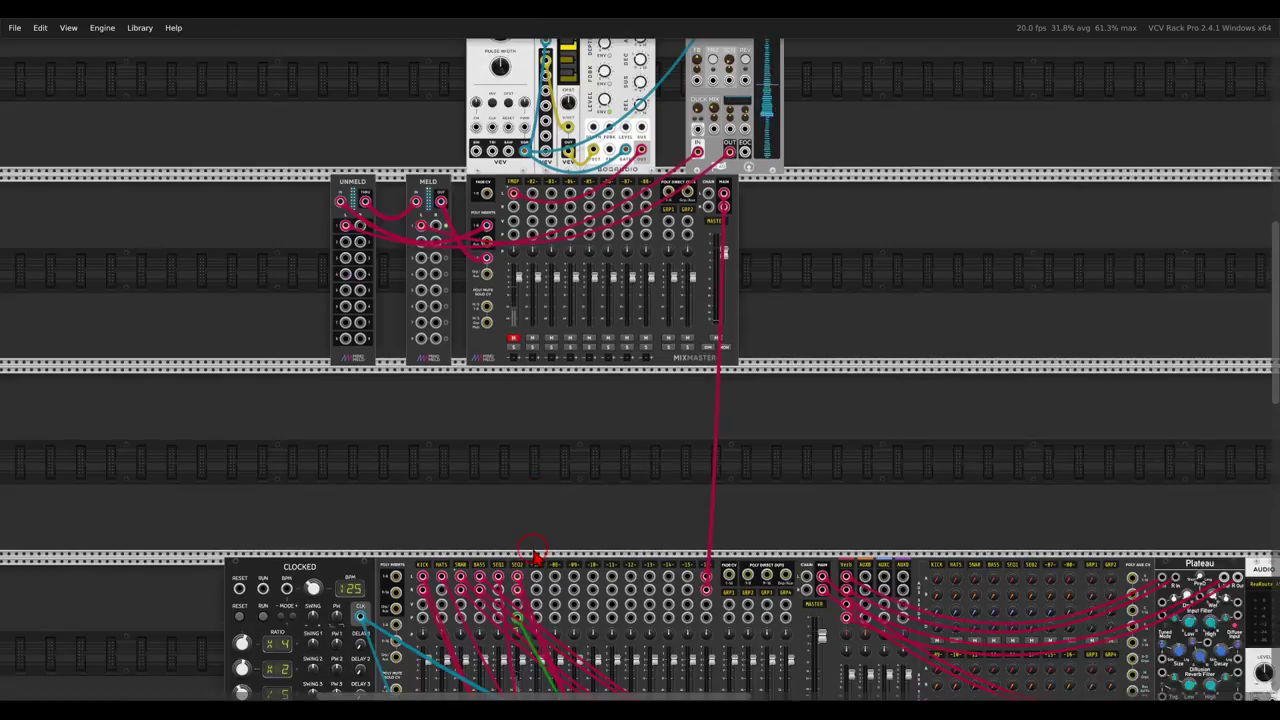
{"action": "scroll", "coordinate": [537, 563], "scroll_direction": "up", "scroll_amount": 5}
{"action": "scroll", "coordinate": [534, 561], "scroll_direction": "down", "scroll_amount": 2}
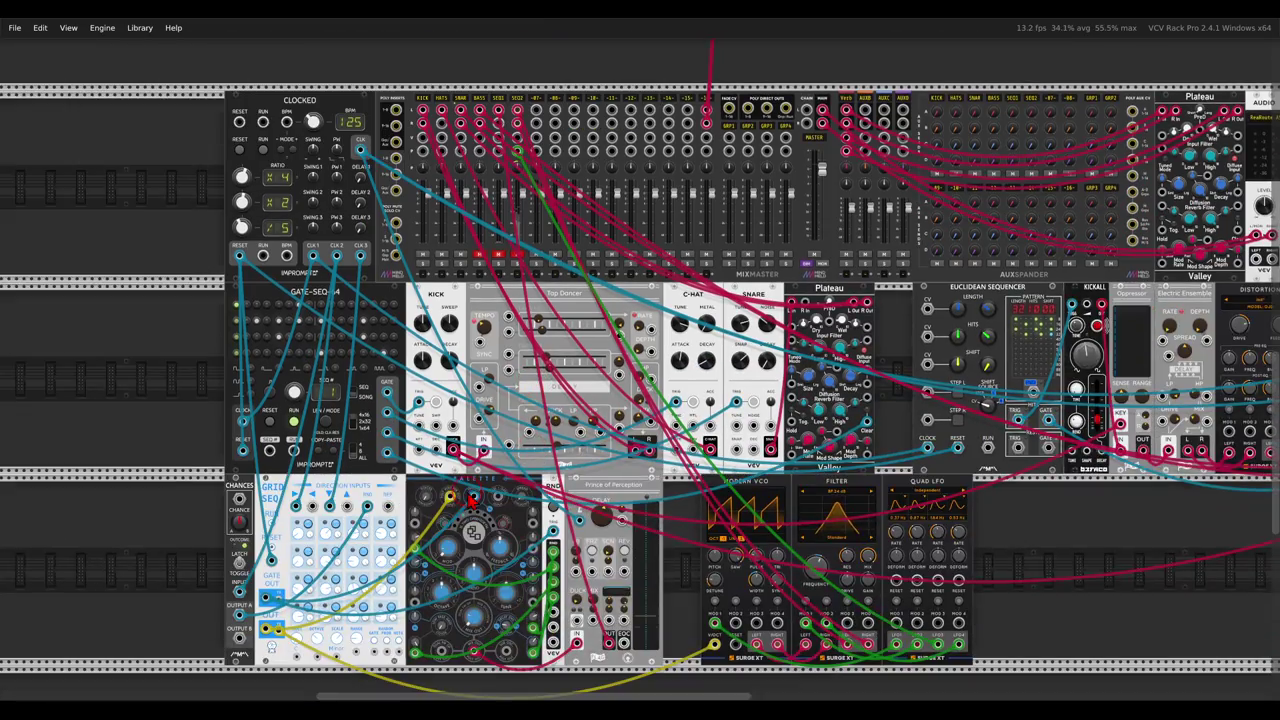
{"action": "scroll", "coordinate": [548, 404], "scroll_direction": "up", "scroll_amount": 3}
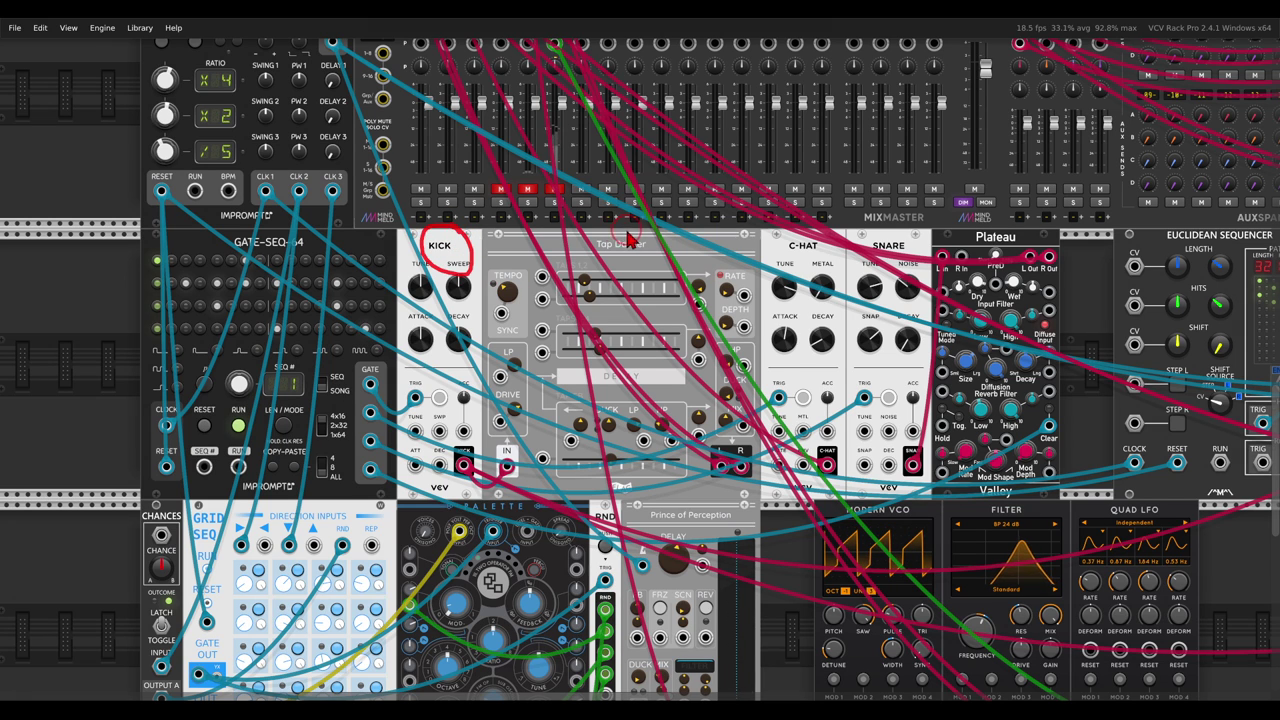
{"action": "left_click_drag", "start_coordinate": [628, 236], "coordinate": [628, 228]}
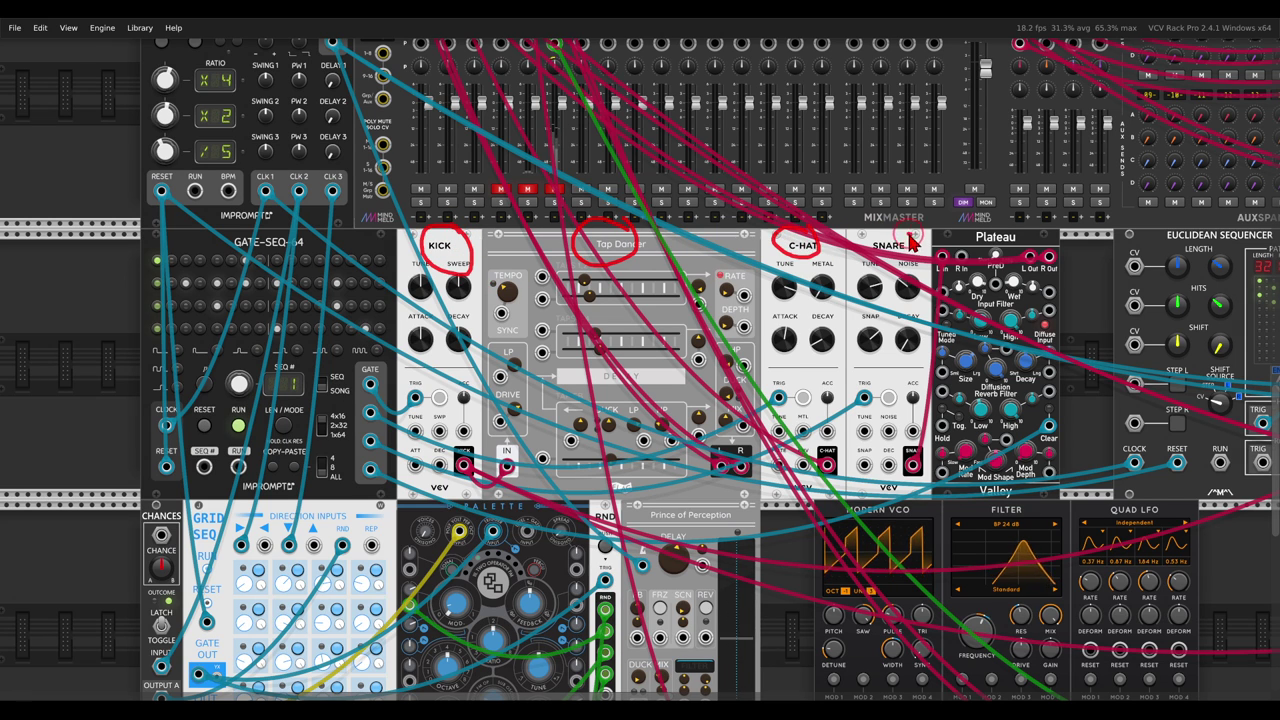
{"action": "left_click_drag", "start_coordinate": [1026, 239], "coordinate": [999, 262]}
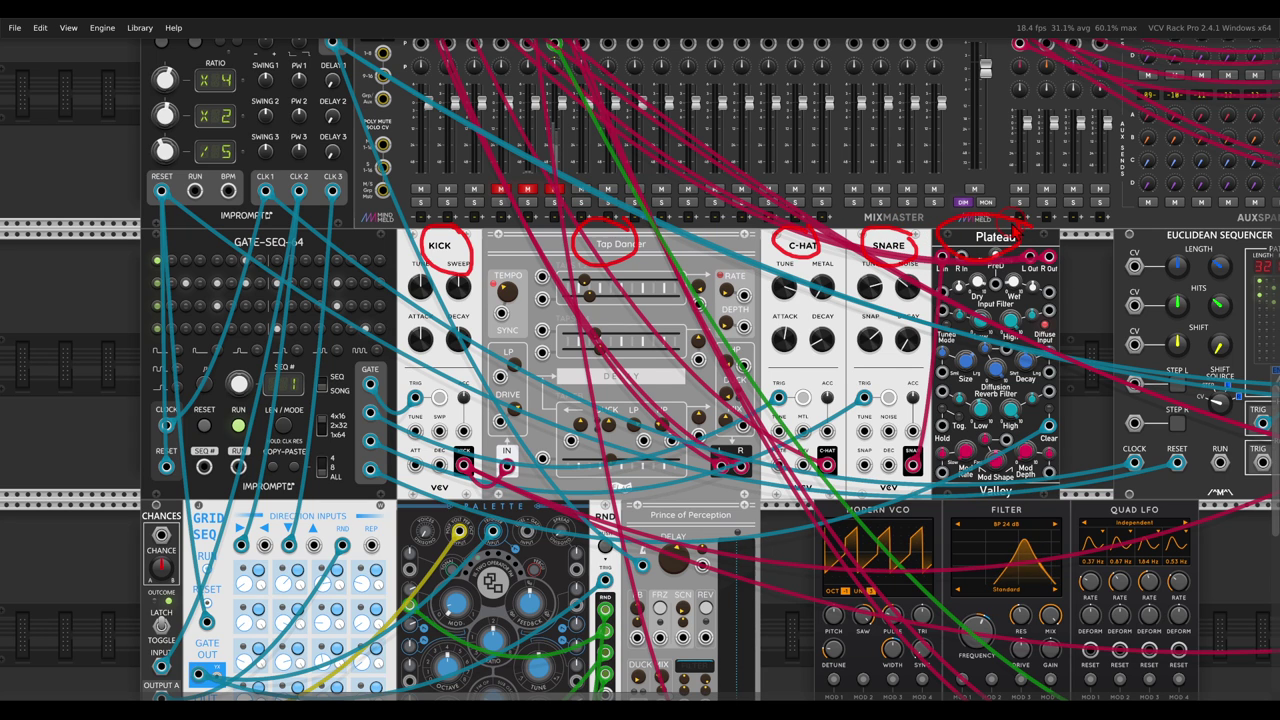
{"action": "key", "text": "Escape"}
Start the CLOCKED module running to play the drum patch.
{"action": "scroll", "coordinate": [435, 254], "scroll_direction": "up", "scroll_amount": 2}
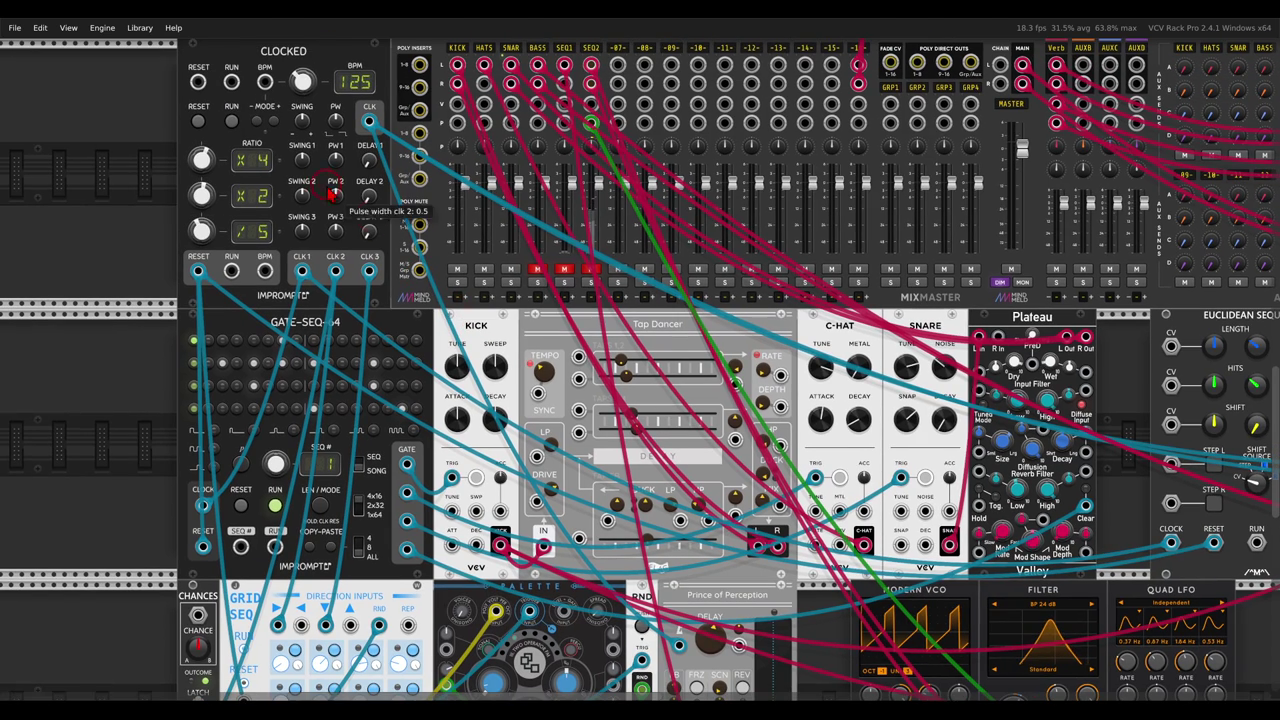
{"action": "left_click", "coordinate": [231, 121]}
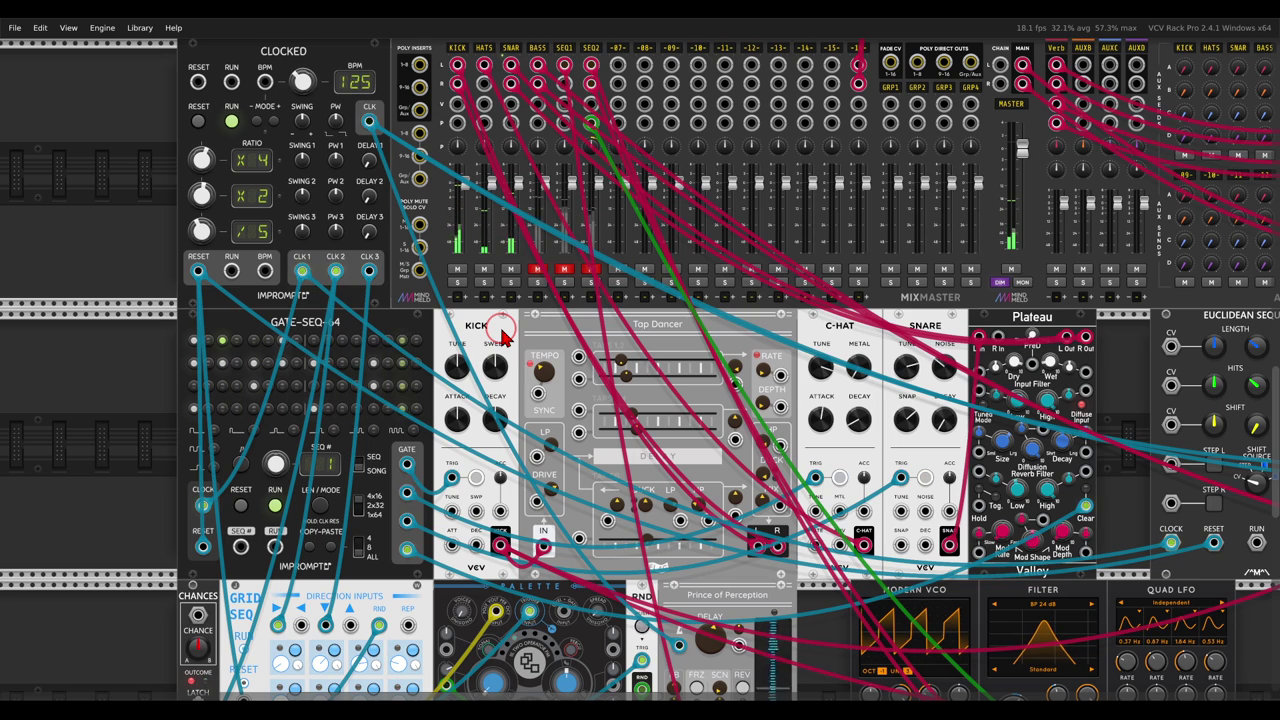
Add an UNMELD and a MELD module to the empty rack space beside CLOCKED, leaving a gap between them.
{"action": "left_click_drag", "start_coordinate": [438, 310], "coordinate": [811, 430]}
{"action": "right_click", "coordinate": [487, 299]}
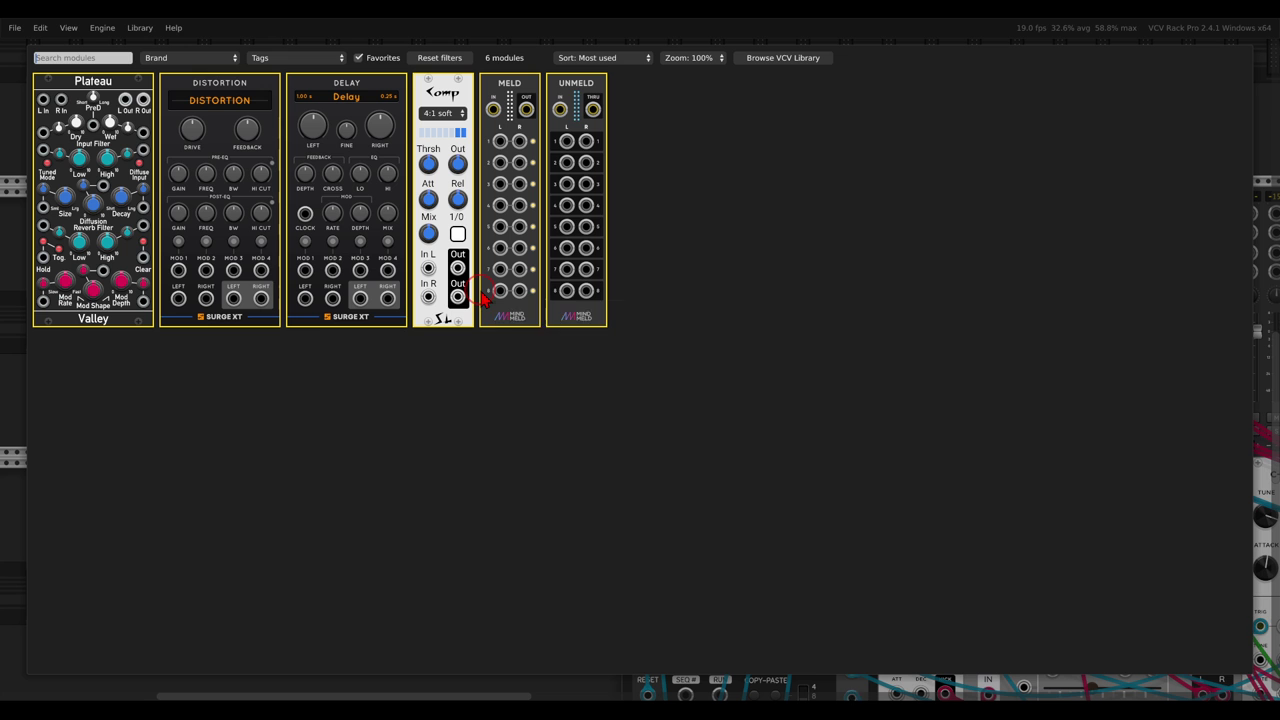
{"action": "left_click_drag", "start_coordinate": [564, 110], "coordinate": [367, 292]}
{"action": "right_click", "coordinate": [458, 298]}
{"action": "left_click_drag", "start_coordinate": [494, 131], "coordinate": [518, 287]}
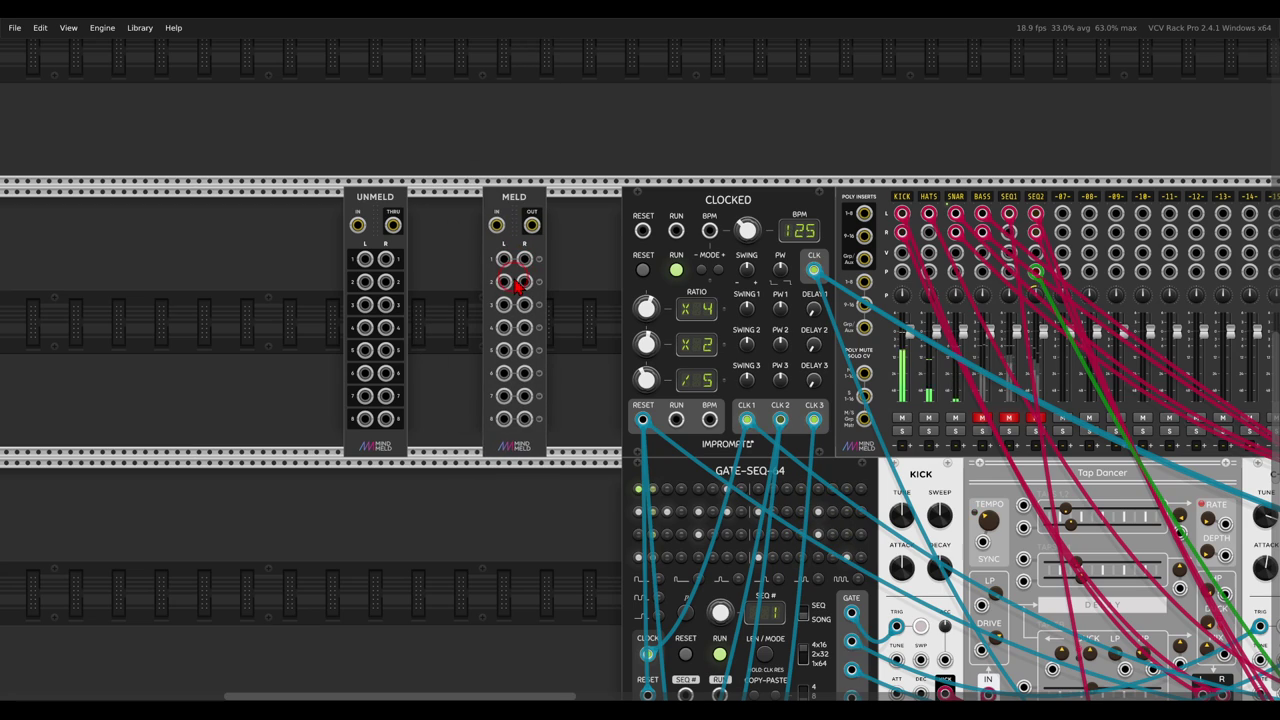
{"action": "mouse_move", "coordinate": [365, 432]}
{"action": "left_mouse_down"}
{"action": "mouse_move", "coordinate": [423, 392]}
{"action": "mouse_move", "coordinate": [427, 310]}
{"action": "left_mouse_up"}
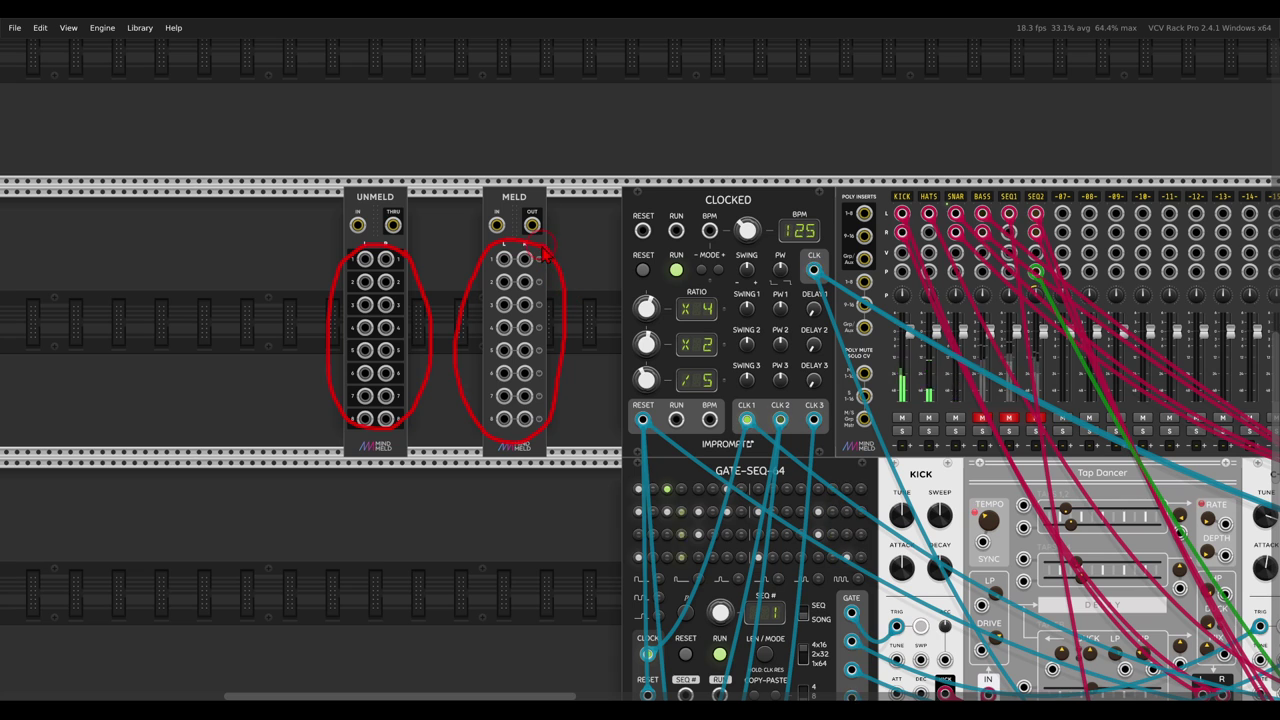
{"action": "key", "text": "Escape"}
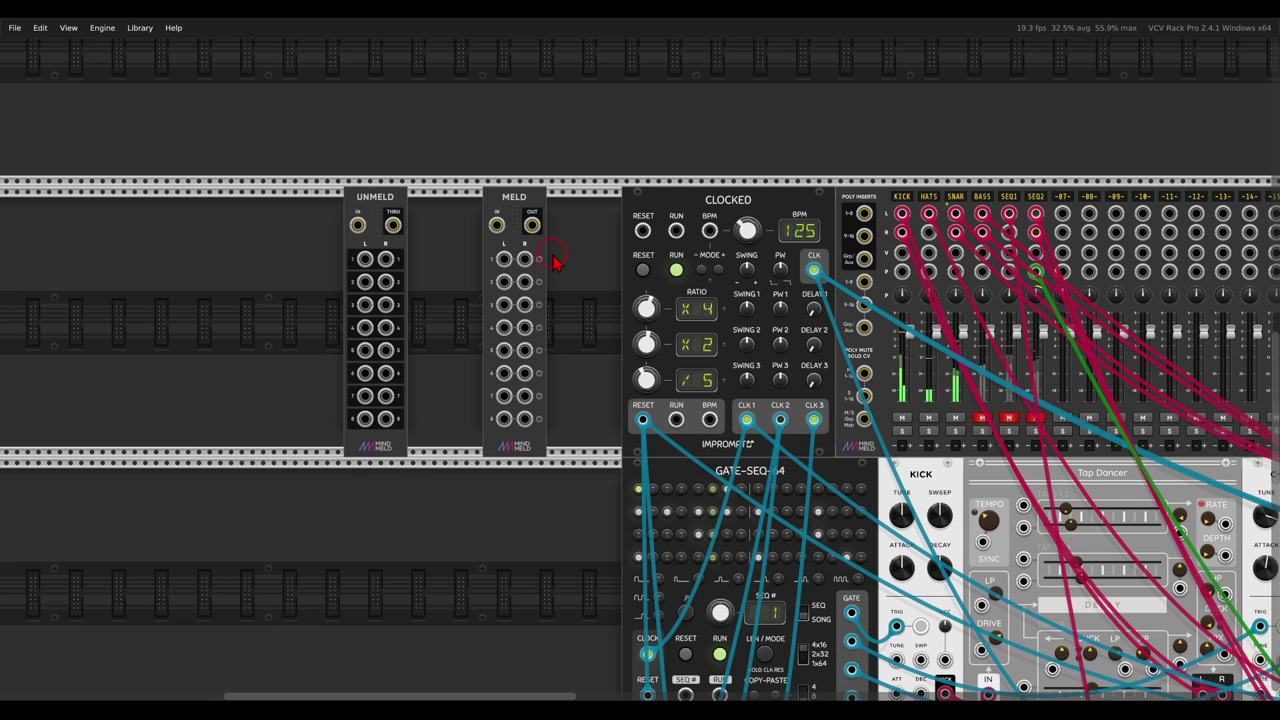
Assign the KICK, HATS and SNAR tracks to group 1 on the mixer.
{"action": "left_click_drag", "start_coordinate": [603, 316], "coordinate": [452, 295]}
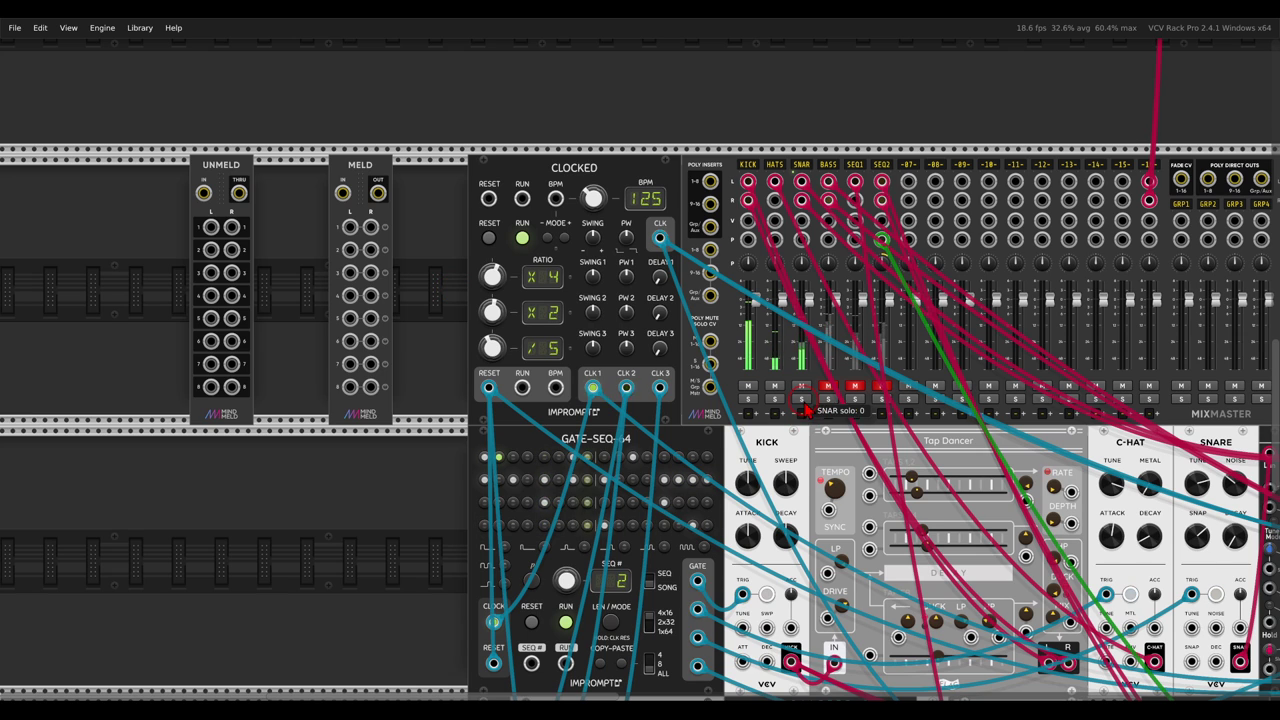
{"action": "scroll", "coordinate": [801, 399], "scroll_direction": "up", "scroll_amount": 3}
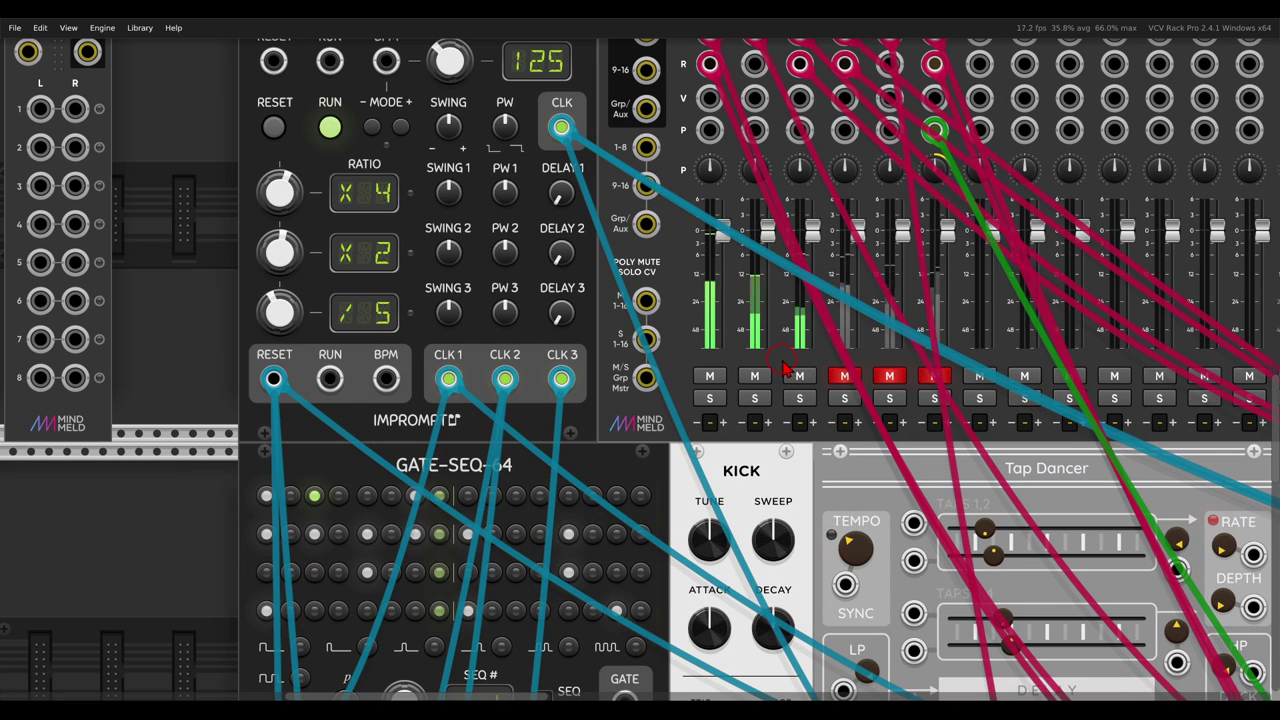
{"action": "left_click", "coordinate": [722, 424]}
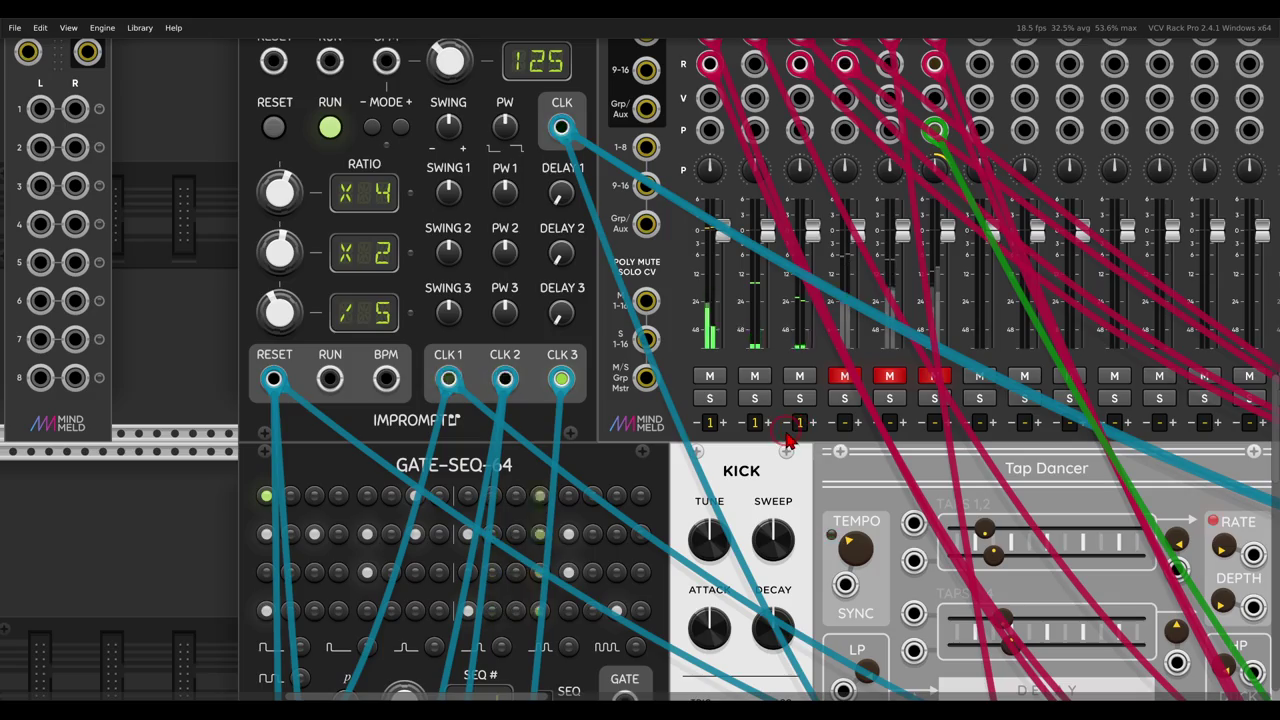
Examine the GRP1 strip's level meter on the mixer.
{"action": "scroll", "coordinate": [786, 440], "scroll_direction": "down", "scroll_amount": 2}
{"action": "left_click_drag", "start_coordinate": [1034, 440], "coordinate": [737, 446]}
{"action": "scroll", "coordinate": [740, 453], "scroll_direction": "down", "scroll_amount": 2}
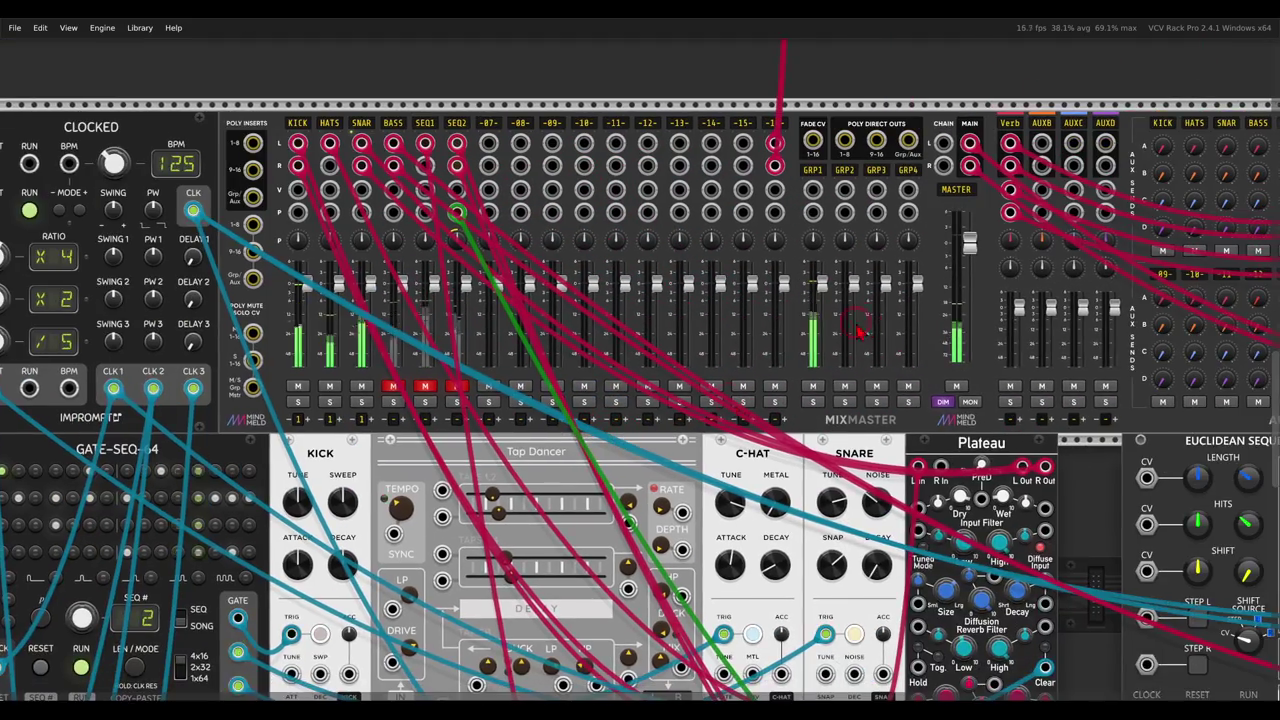
{"action": "scroll", "coordinate": [840, 300], "scroll_direction": "up", "scroll_amount": 3}
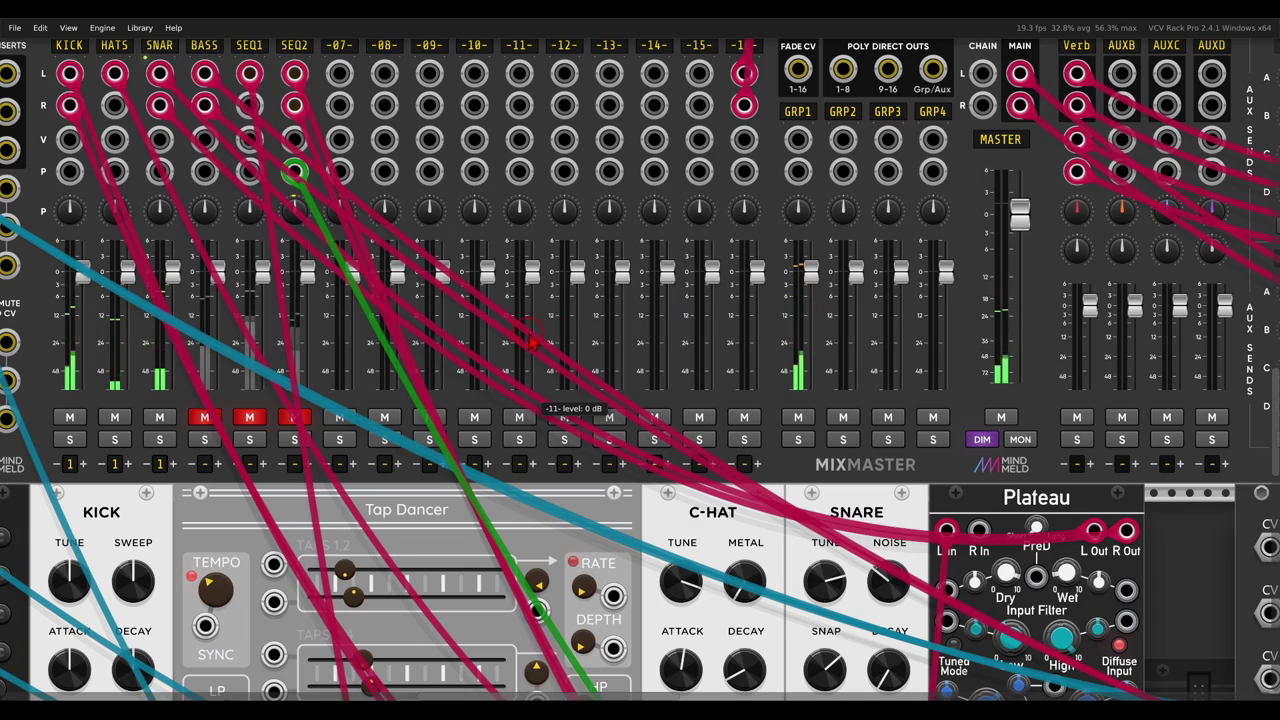
Patch the mixer's Grp/Aux poly insert output through UNMELD and MELD and back into the Grp/Aux insert input.
{"action": "scroll", "coordinate": [352, 305], "scroll_direction": "down", "scroll_amount": 2}
{"action": "left_click_drag", "start_coordinate": [352, 305], "coordinate": [818, 320]}
{"action": "scroll", "coordinate": [459, 320], "scroll_direction": "down", "scroll_amount": 1}
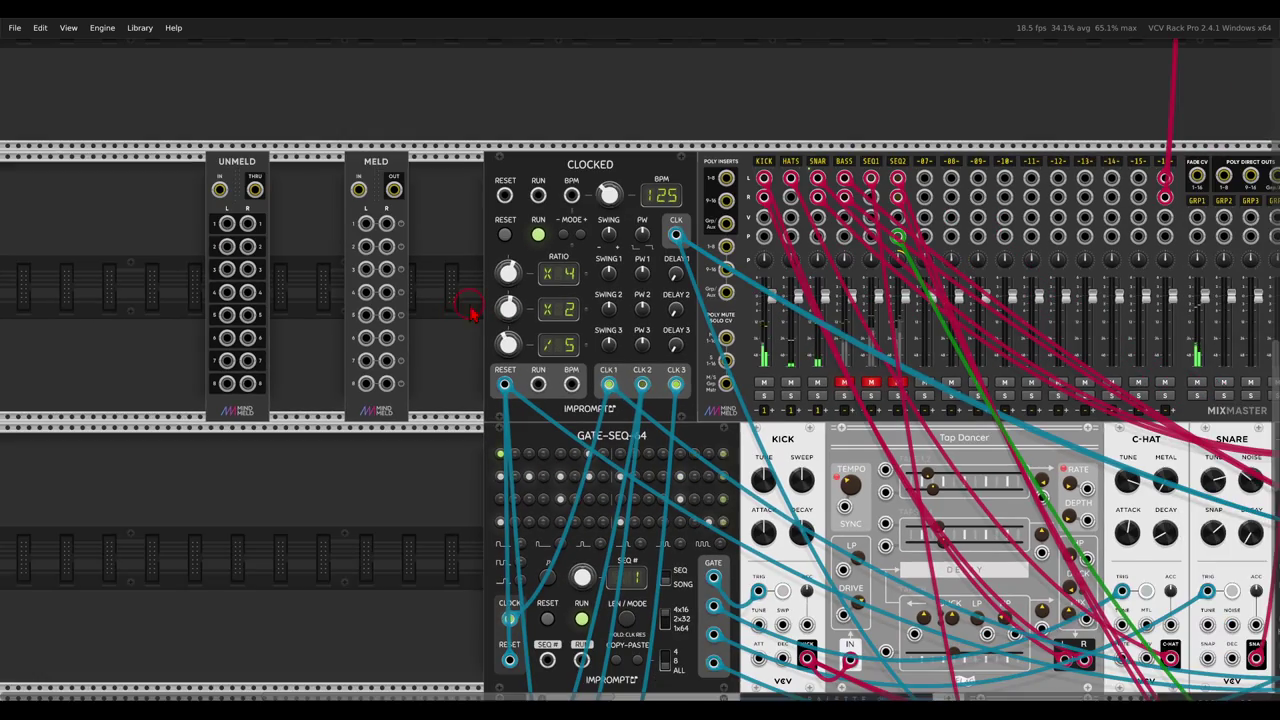
{"action": "left_click_drag", "start_coordinate": [462, 318], "coordinate": [566, 328]}
{"action": "scroll", "coordinate": [782, 247], "scroll_direction": "up", "scroll_amount": 1}
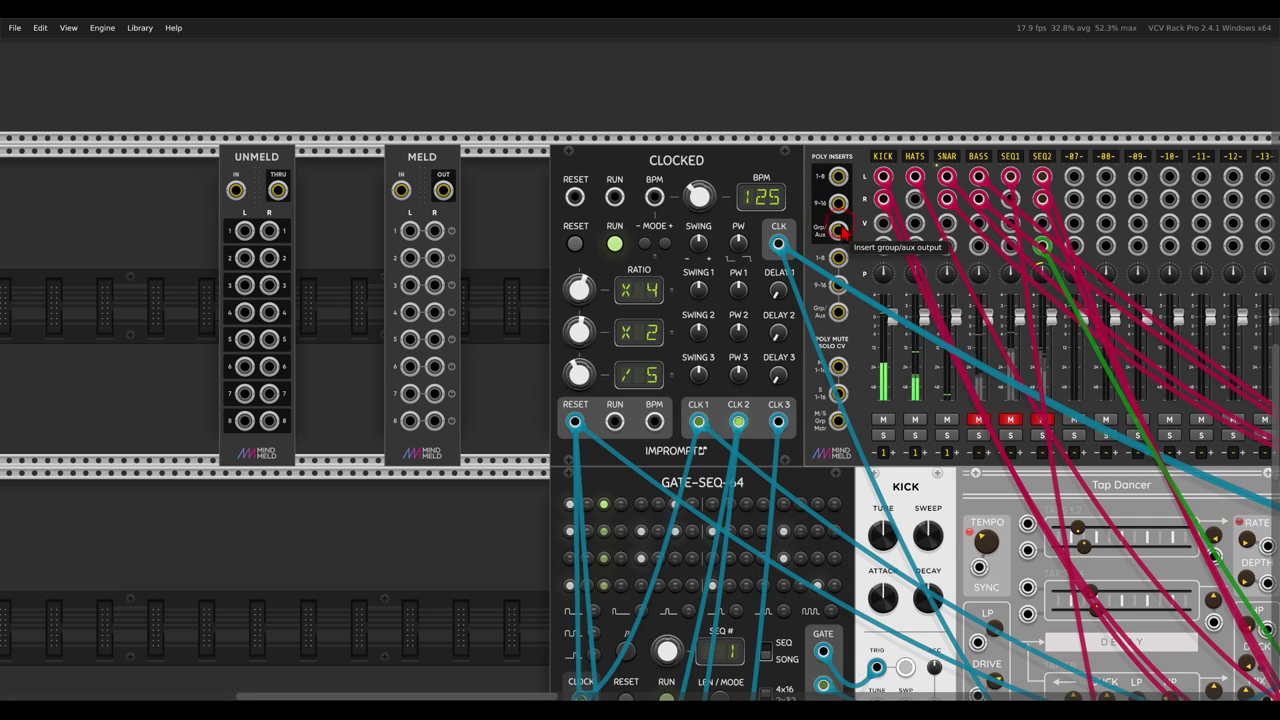
{"action": "left_click_drag", "start_coordinate": [838, 230], "coordinate": [838, 317]}
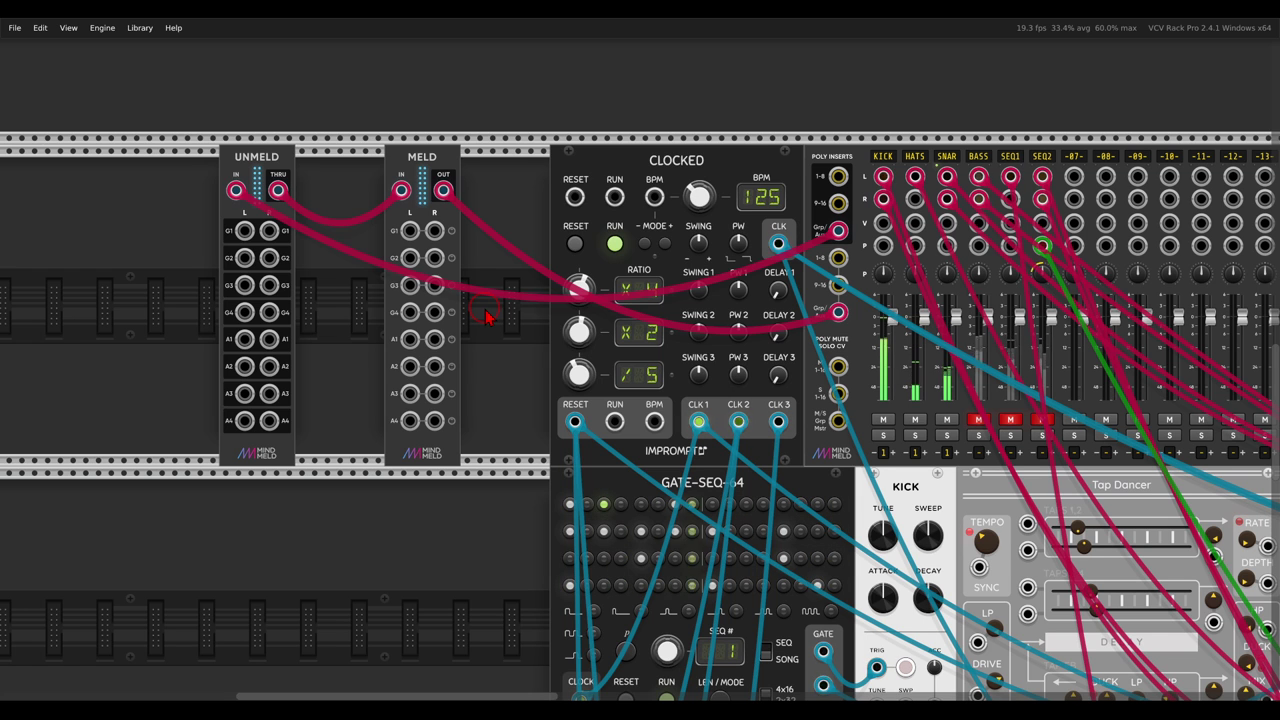
Examine the group and aux channel labels on the UNMELD module's outputs.
{"action": "left_click_drag", "start_coordinate": [456, 320], "coordinate": [608, 306]}
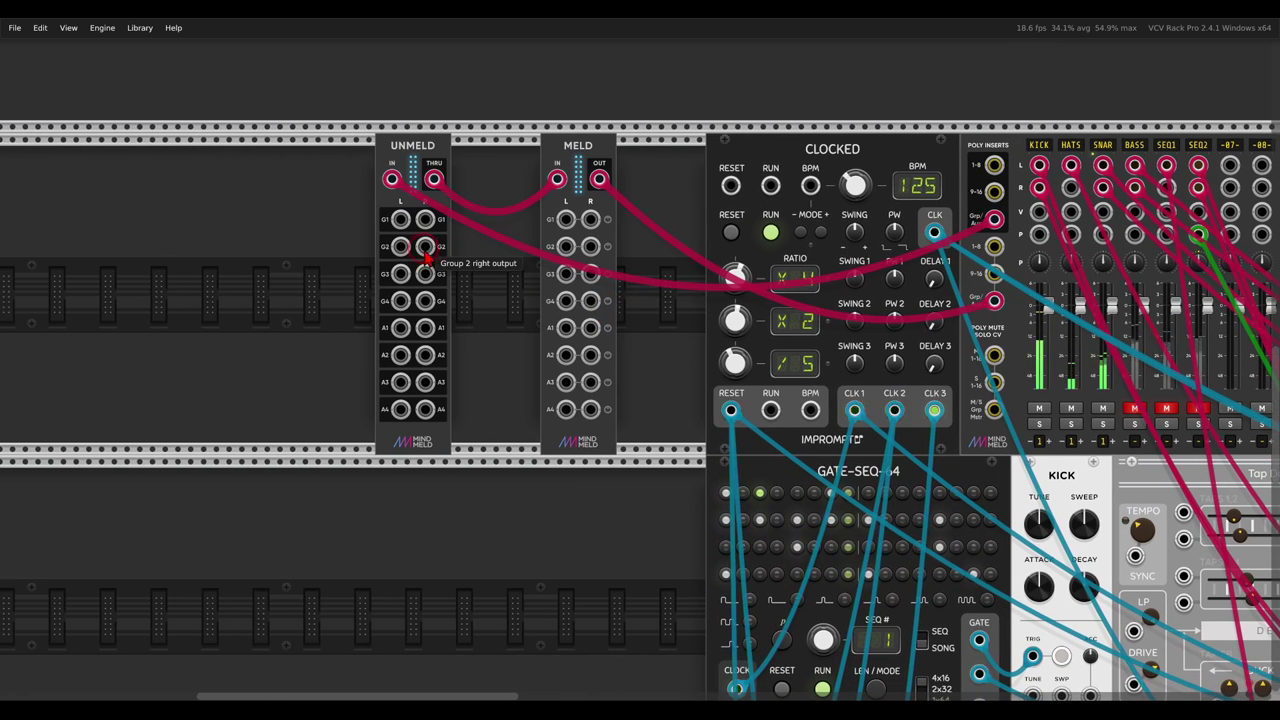
{"action": "scroll", "coordinate": [389, 240], "scroll_direction": "up", "scroll_amount": 3}
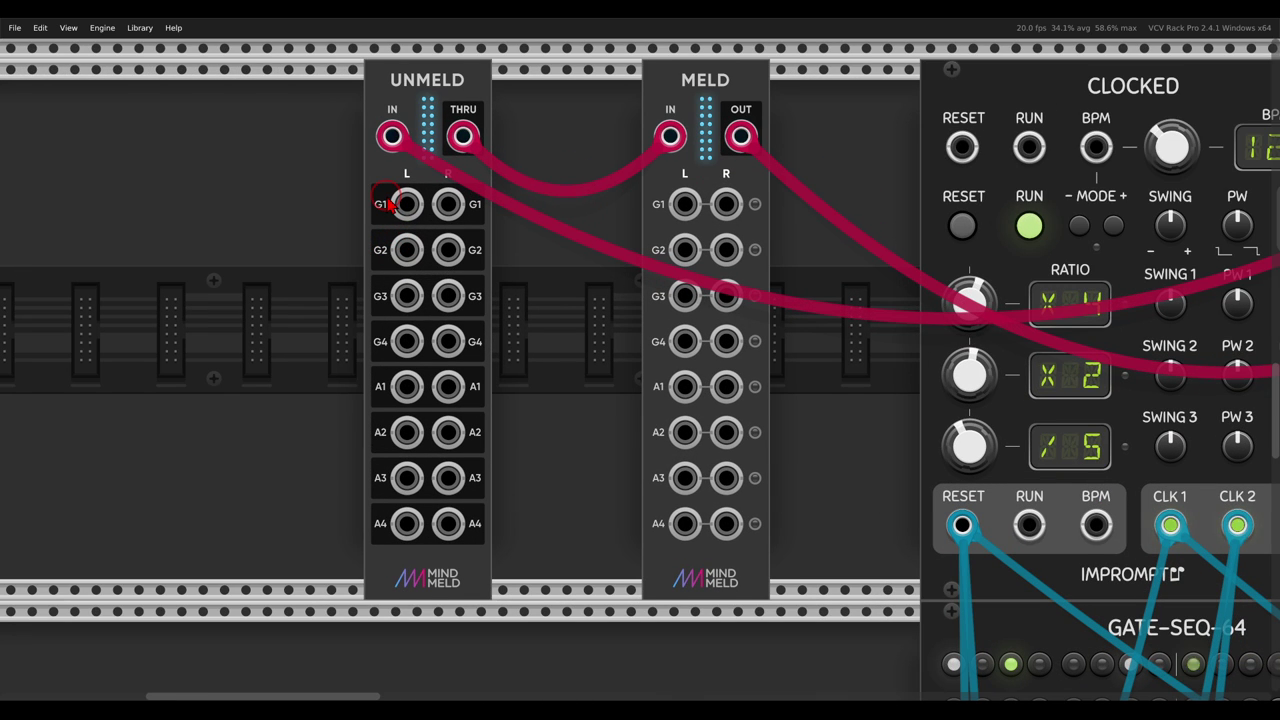
{"action": "mouse_move", "coordinate": [400, 188]}
{"action": "left_mouse_down"}
{"action": "mouse_move", "coordinate": [357, 297]}
{"action": "mouse_move", "coordinate": [365, 369]}
{"action": "mouse_move", "coordinate": [414, 300]}
{"action": "mouse_move", "coordinate": [400, 185]}
{"action": "left_mouse_up"}
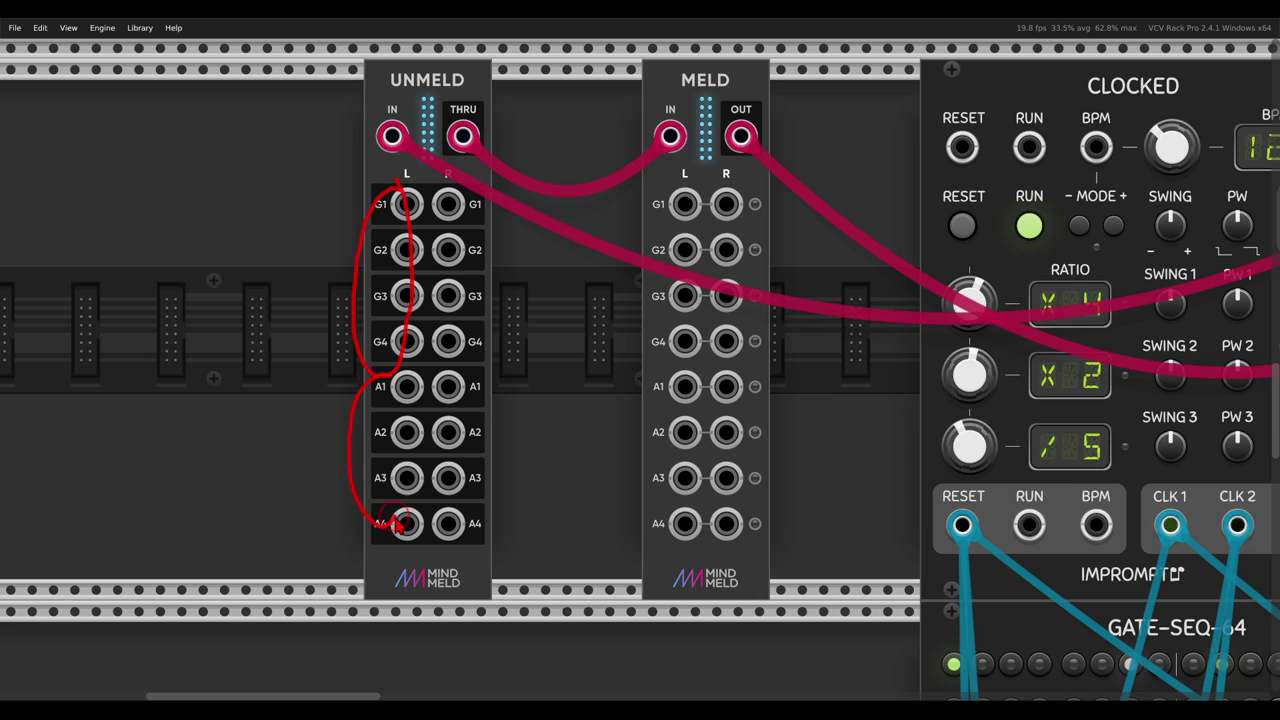
{"action": "mouse_move", "coordinate": [394, 518]}
{"action": "left_mouse_down"}
{"action": "mouse_move", "coordinate": [404, 392]}
{"action": "mouse_move", "coordinate": [384, 376]}
{"action": "left_mouse_up"}
{"action": "key", "text": "Escape"}
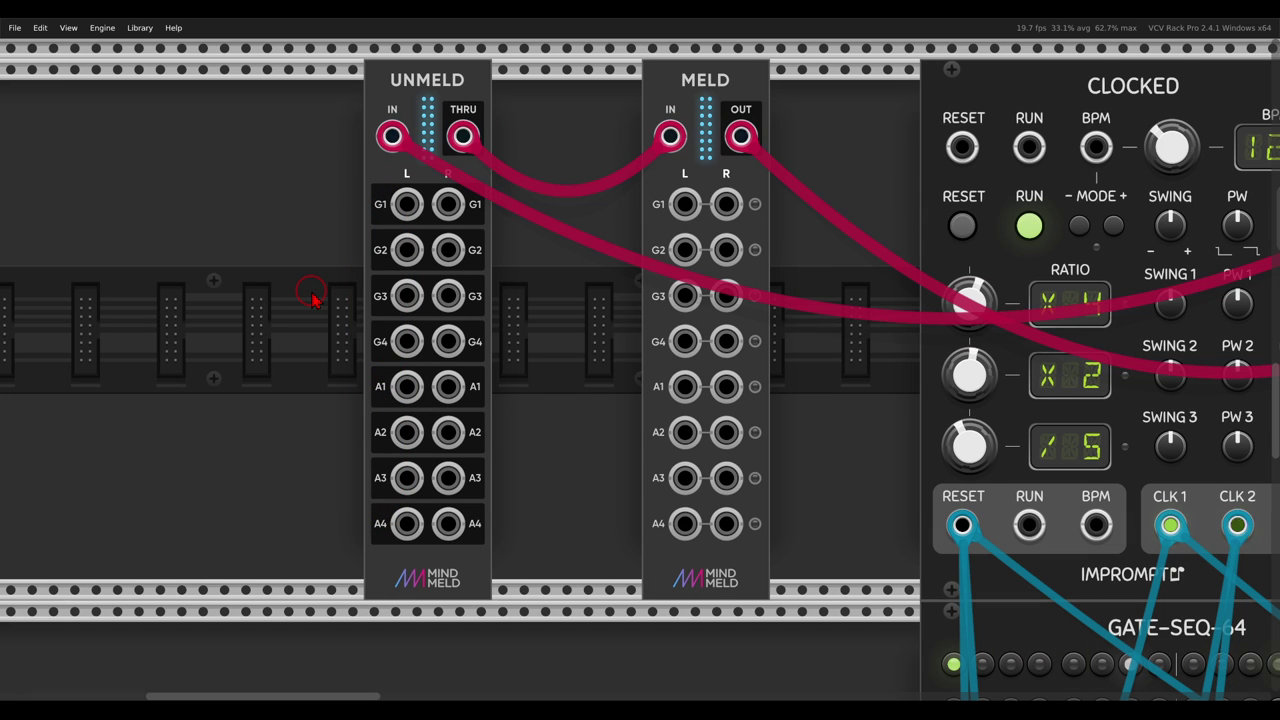
Move UNMELD farther from MELD and add the Surge XT DISTORTION and Comp modules between them.
{"action": "scroll", "coordinate": [443, 285], "scroll_direction": "down", "scroll_amount": 3}
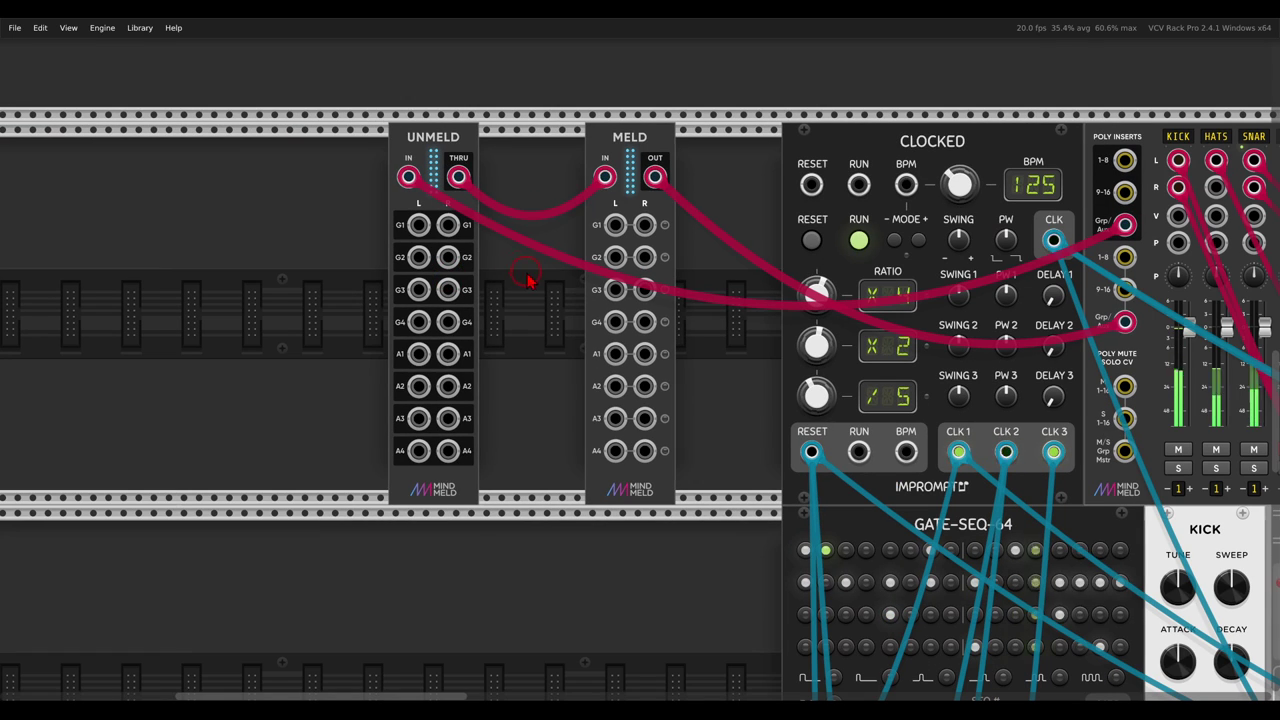
{"action": "left_click_drag", "start_coordinate": [465, 133], "coordinate": [284, 140]}
{"action": "right_click", "coordinate": [321, 172]}
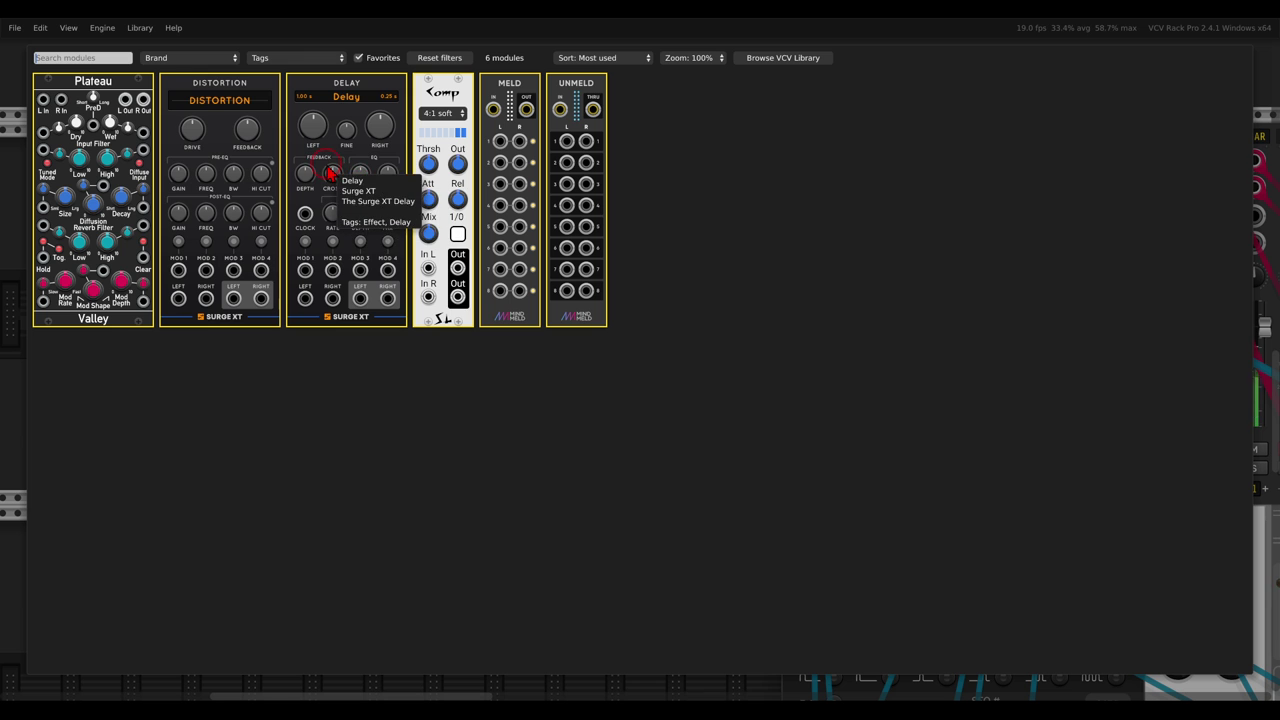
{"action": "left_click", "coordinate": [268, 152]}
{"action": "right_click", "coordinate": [521, 177]}
{"action": "left_click", "coordinate": [455, 175]}
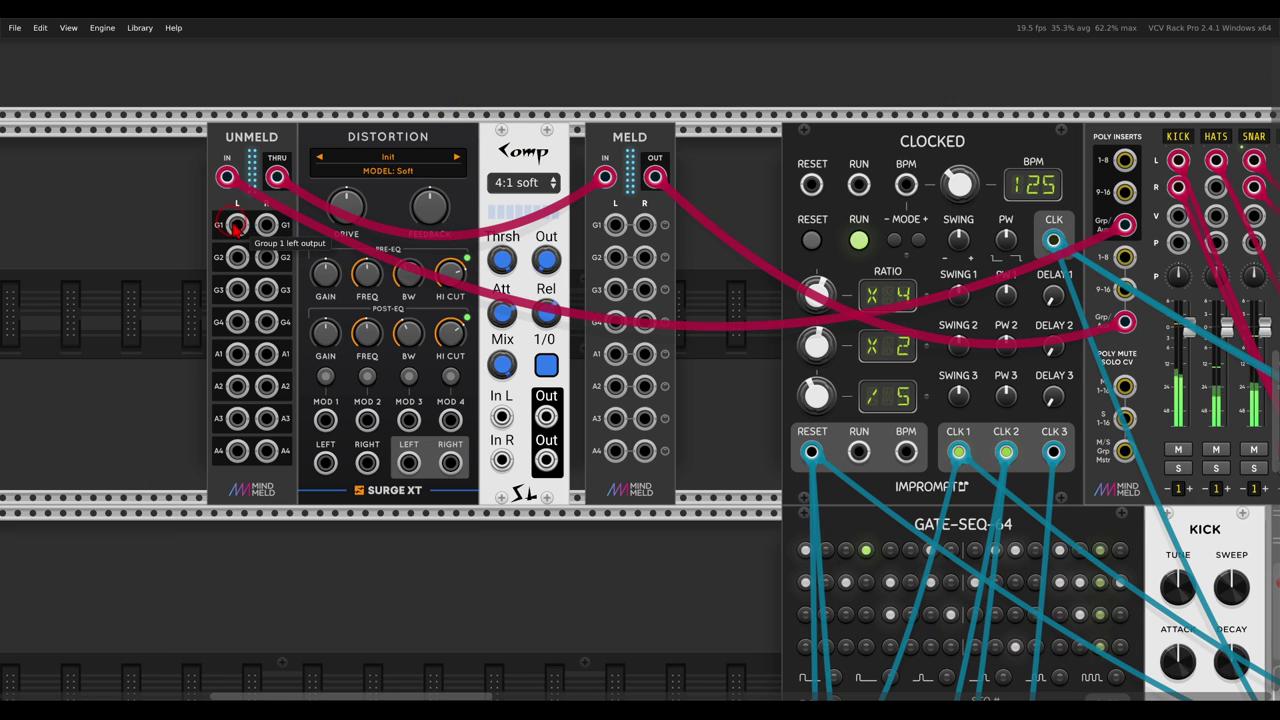
Patch UNMELD's G1 left and right outputs in stereo through DISTORTION and Comp into MELD's G1 inputs.
{"action": "left_click_drag", "start_coordinate": [236, 225], "coordinate": [325, 462]}
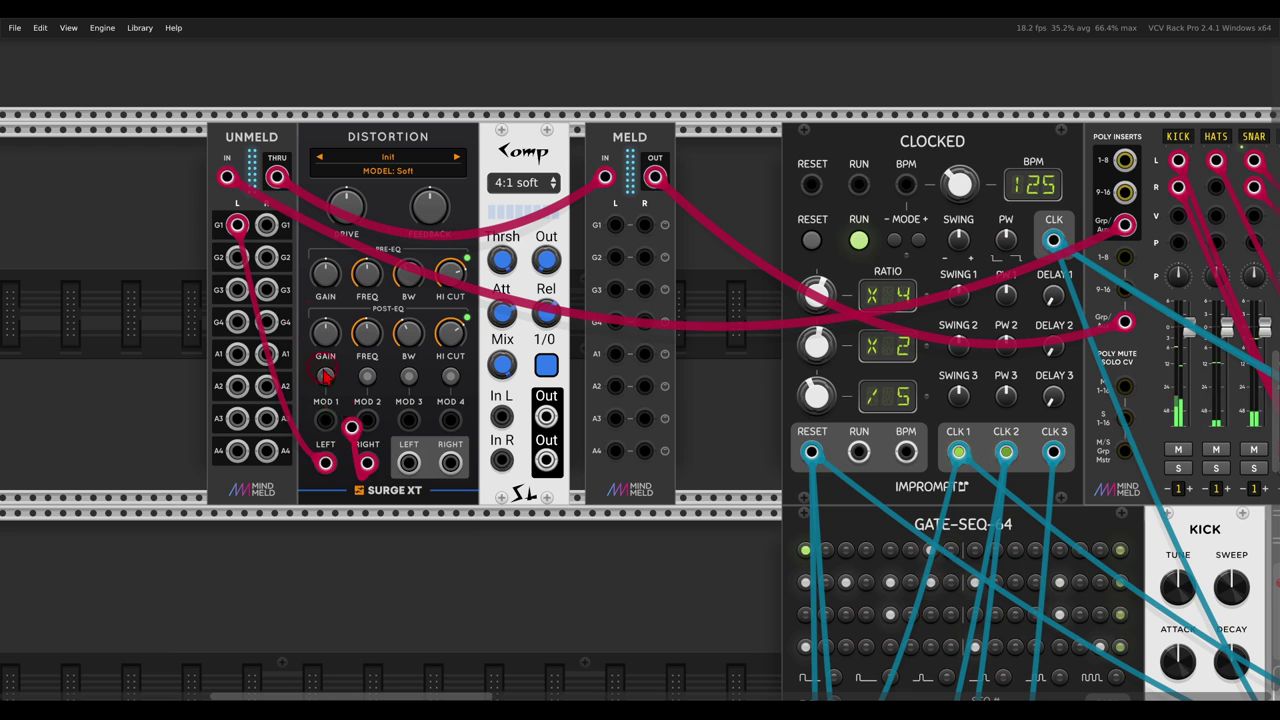
{"action": "left_click_drag", "start_coordinate": [325, 373], "coordinate": [266, 225]}
{"action": "left_click_drag", "start_coordinate": [409, 462], "coordinate": [501, 415]}
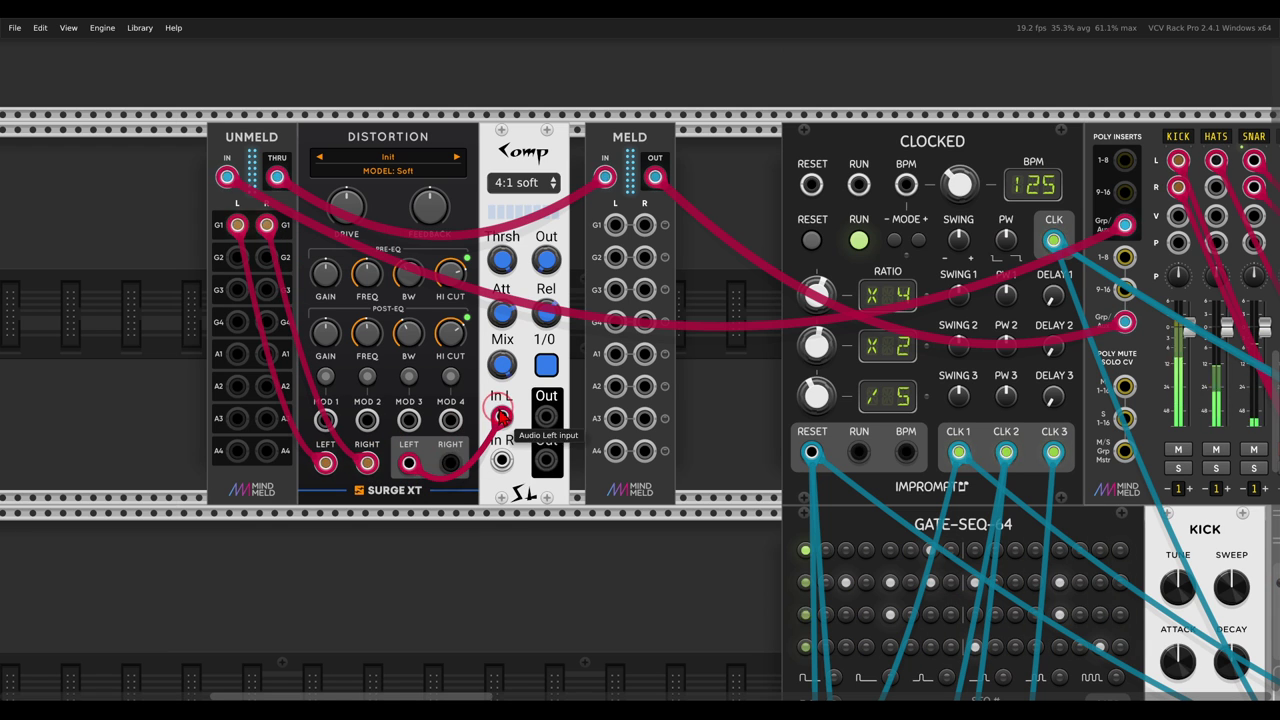
{"action": "left_click_drag", "start_coordinate": [450, 462], "coordinate": [501, 460]}
{"action": "left_click_drag", "start_coordinate": [546, 416], "coordinate": [546, 460]}
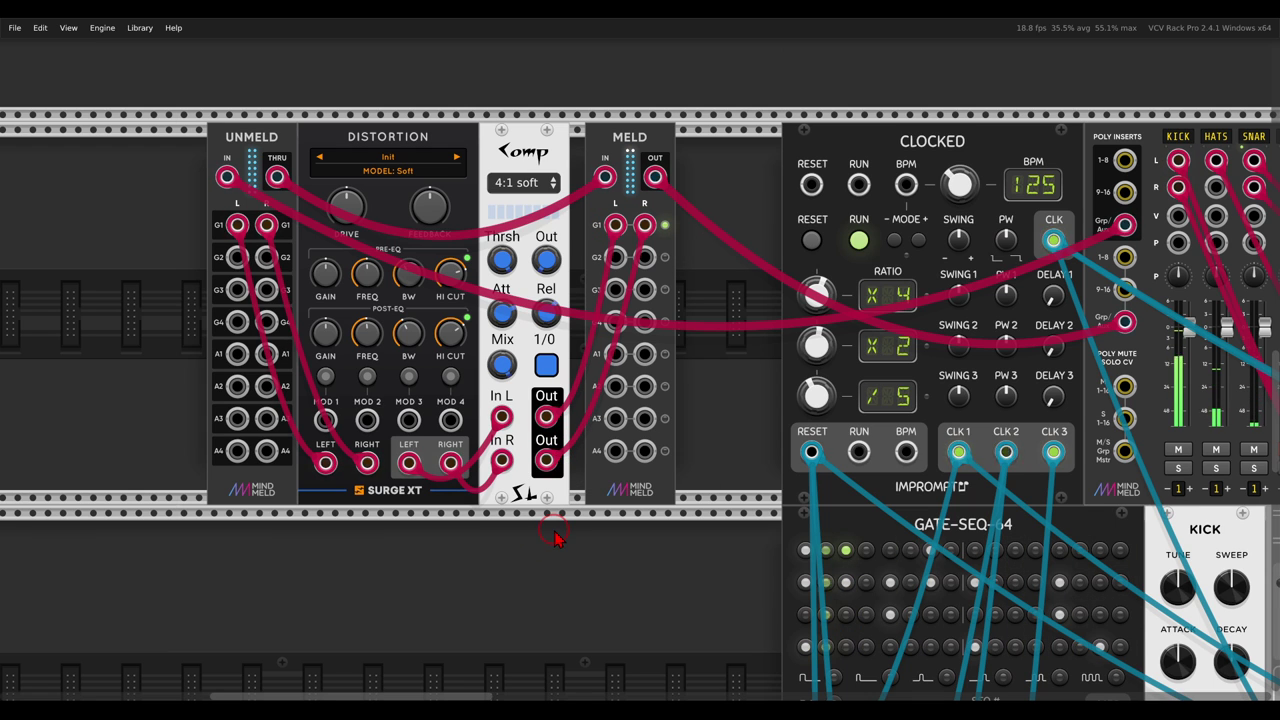
Switch off the DISTORTION module's pre-EQ and post-EQ high cut filters and raise its drive.
{"action": "left_click_drag", "start_coordinate": [541, 507], "coordinate": [670, 495]}
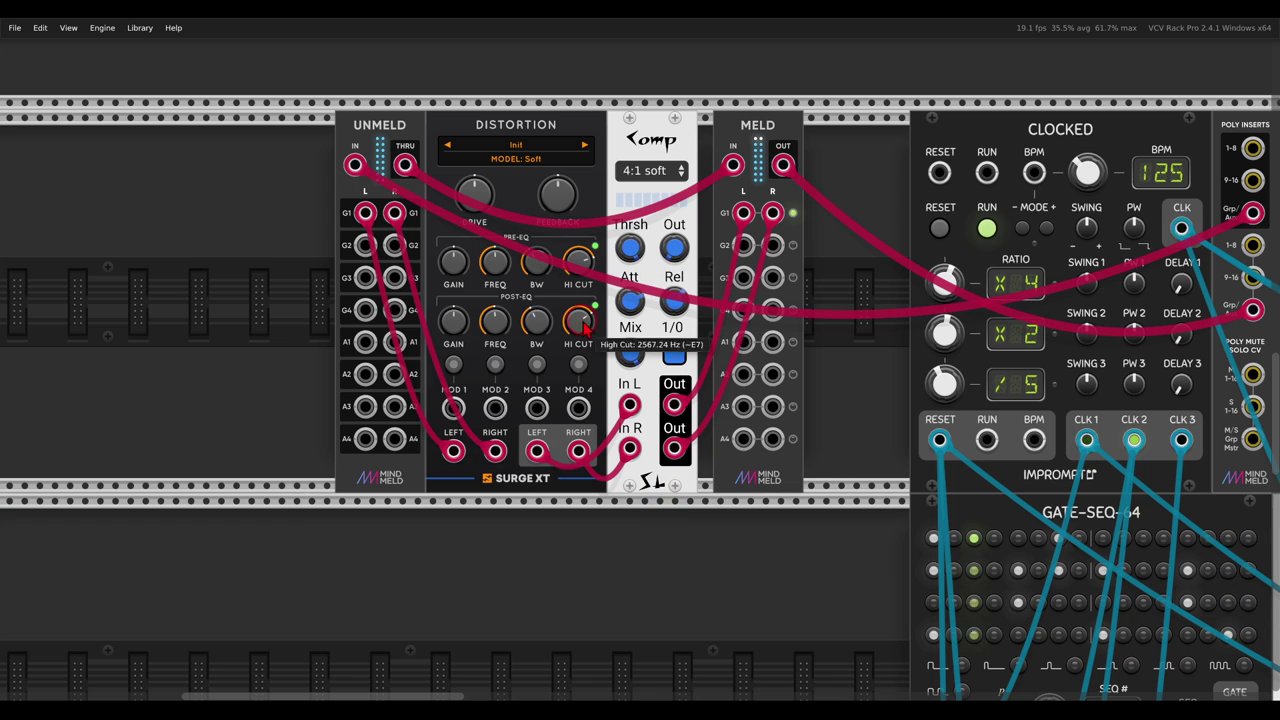
{"action": "left_click", "coordinate": [595, 246]}
{"action": "left_click", "coordinate": [595, 305]}
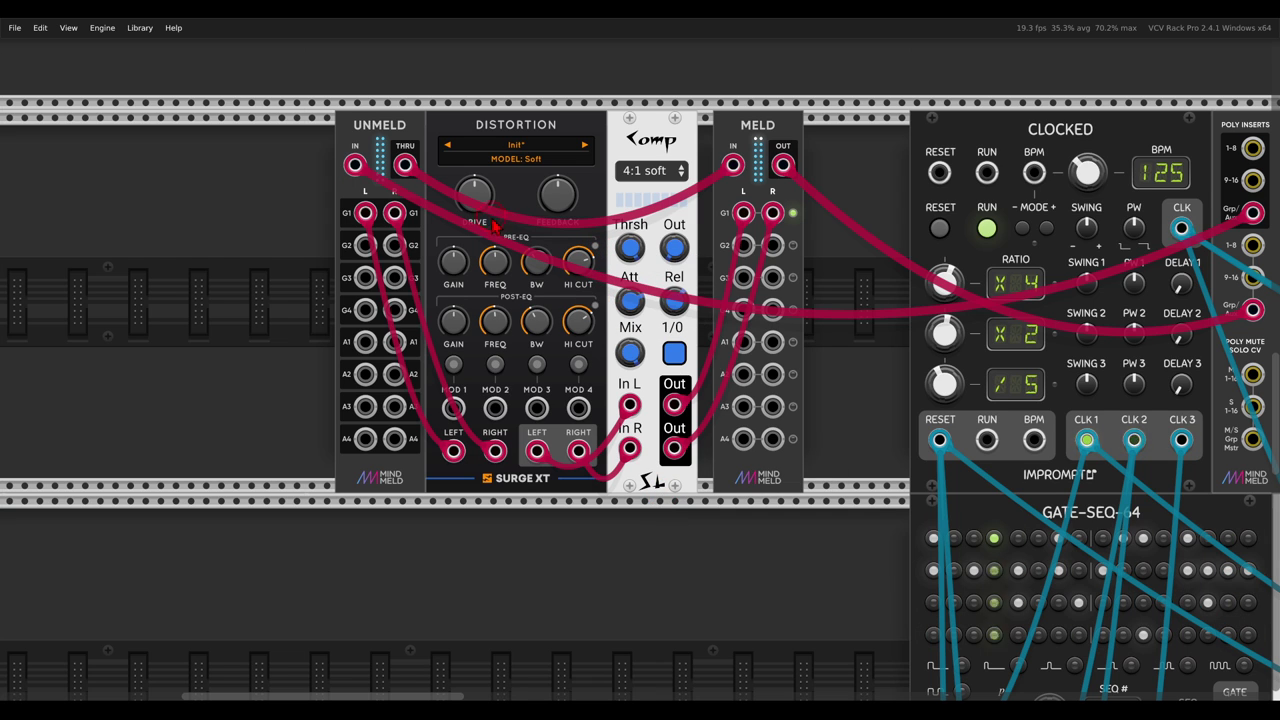
{"action": "left_click_drag", "start_coordinate": [477, 205], "coordinate": [469, 193]}
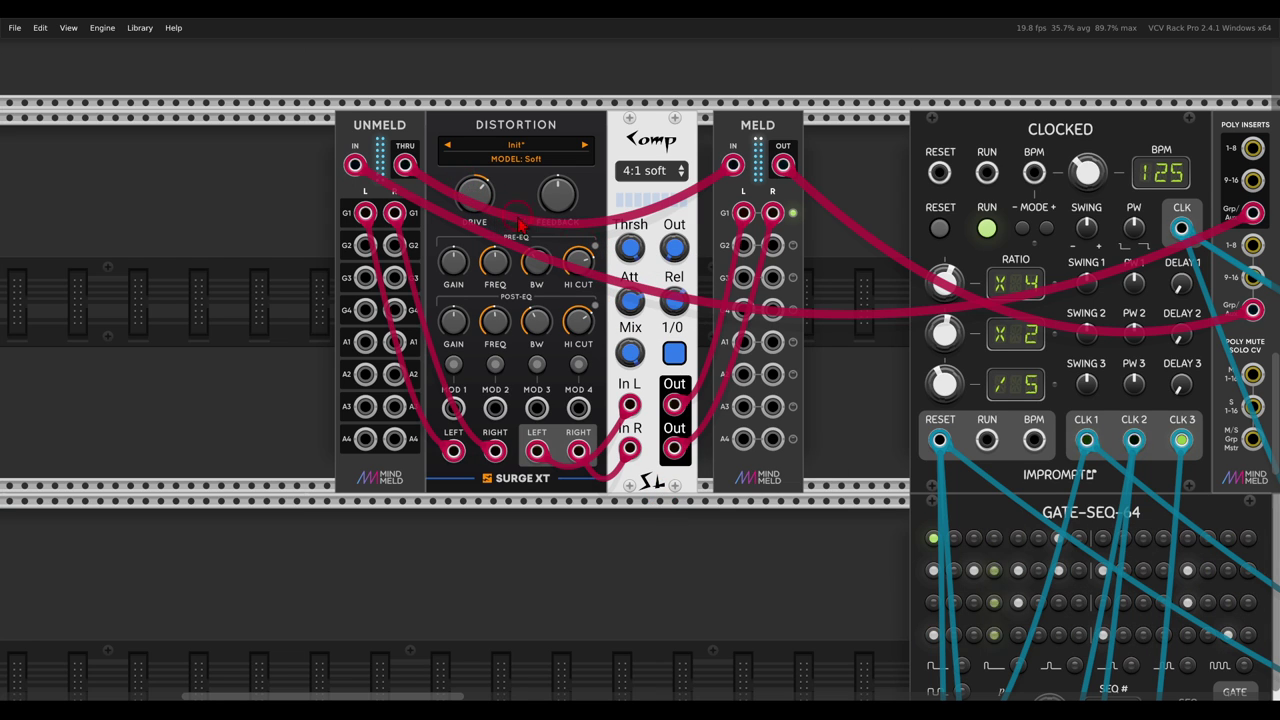
Adjust the Comp module's threshold, timing and output level for the drum group.
{"action": "left_click_drag", "start_coordinate": [636, 302], "coordinate": [672, 396]}
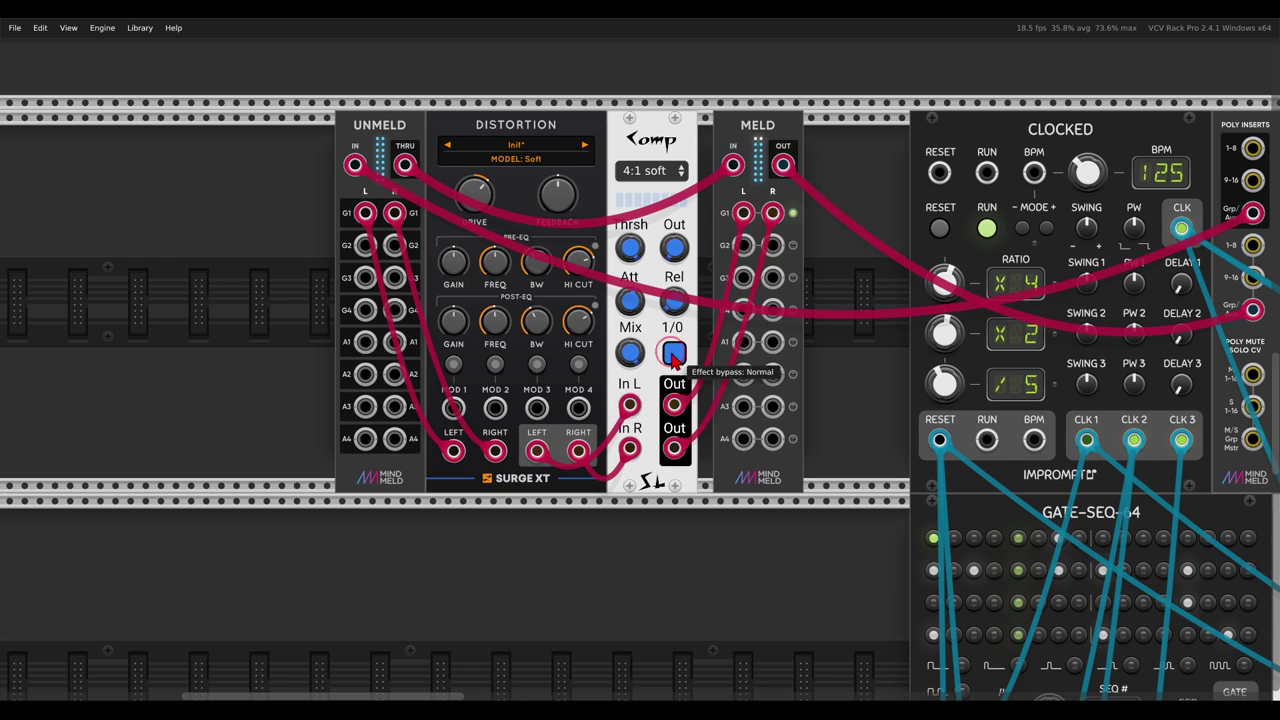
{"action": "left_click_drag", "start_coordinate": [630, 279], "coordinate": [631, 313]}
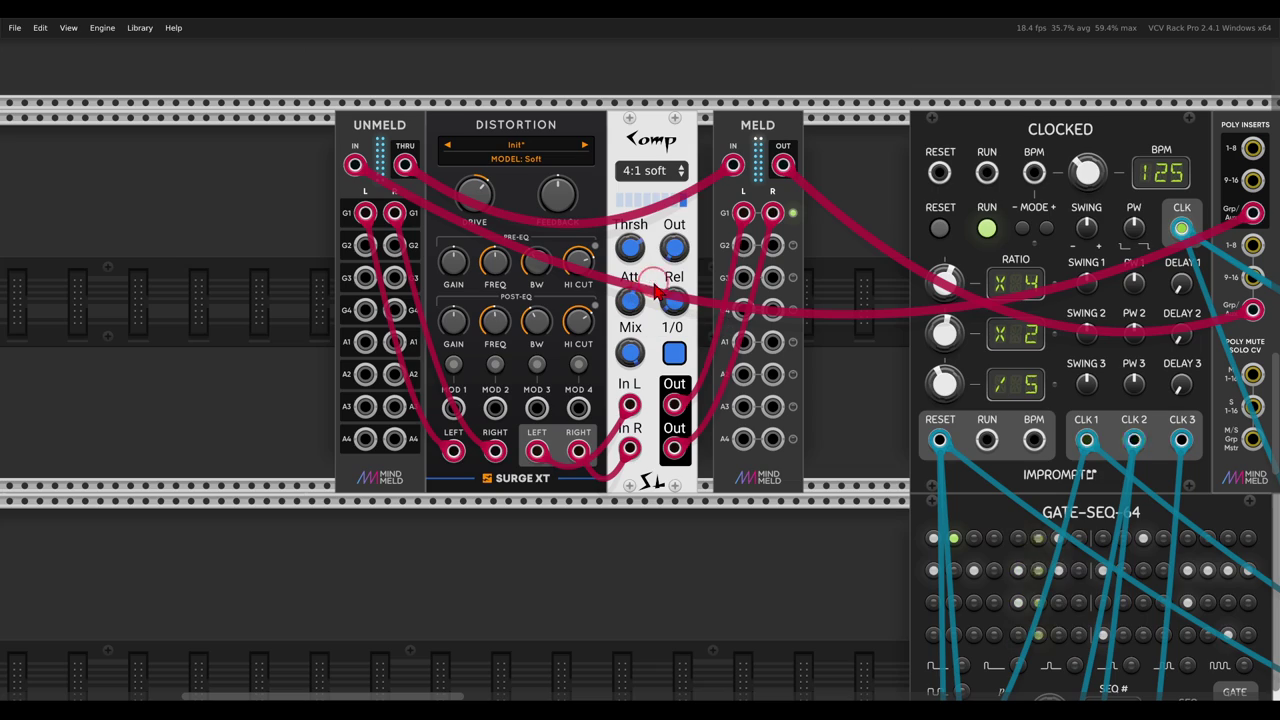
{"action": "left_click_drag", "start_coordinate": [677, 251], "coordinate": [666, 226]}
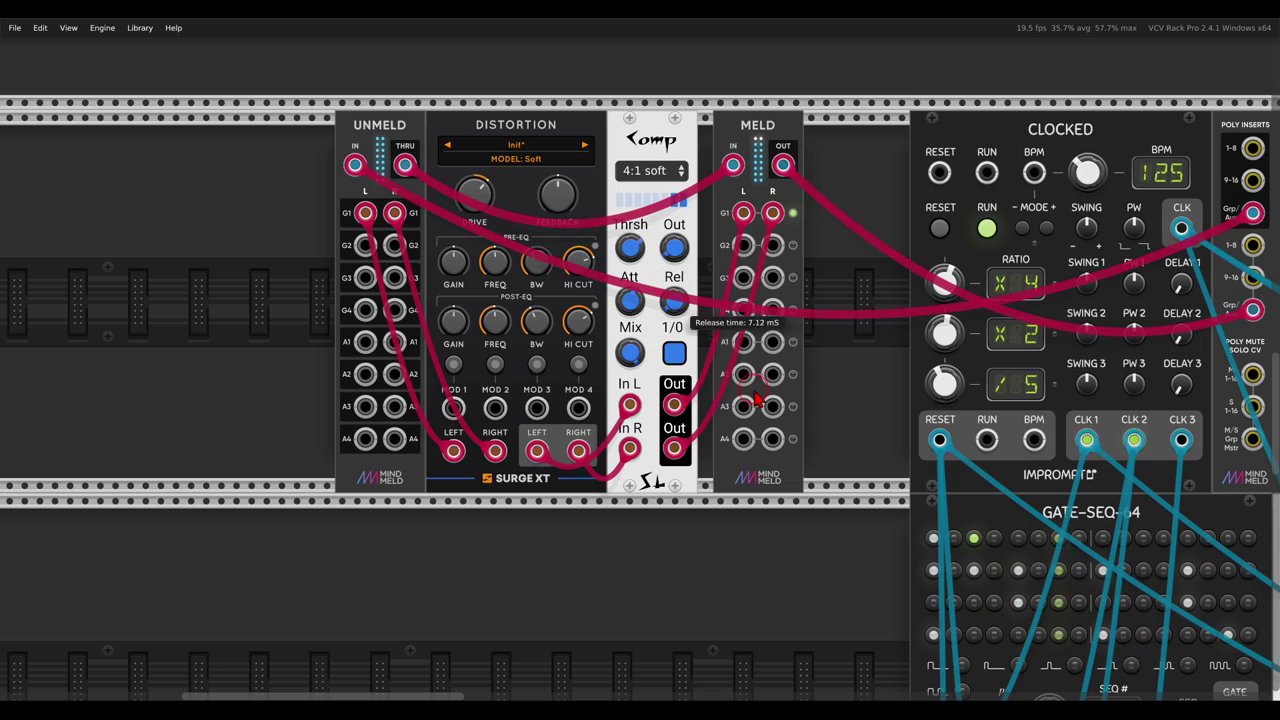
Examine how the kick, hats and snare voices reach the DISTORTION and Comp modules through mixer group 1.
{"action": "left_click_drag", "start_coordinate": [757, 400], "coordinate": [820, 450]}
{"action": "scroll", "coordinate": [830, 470], "scroll_direction": "down", "scroll_amount": 5}
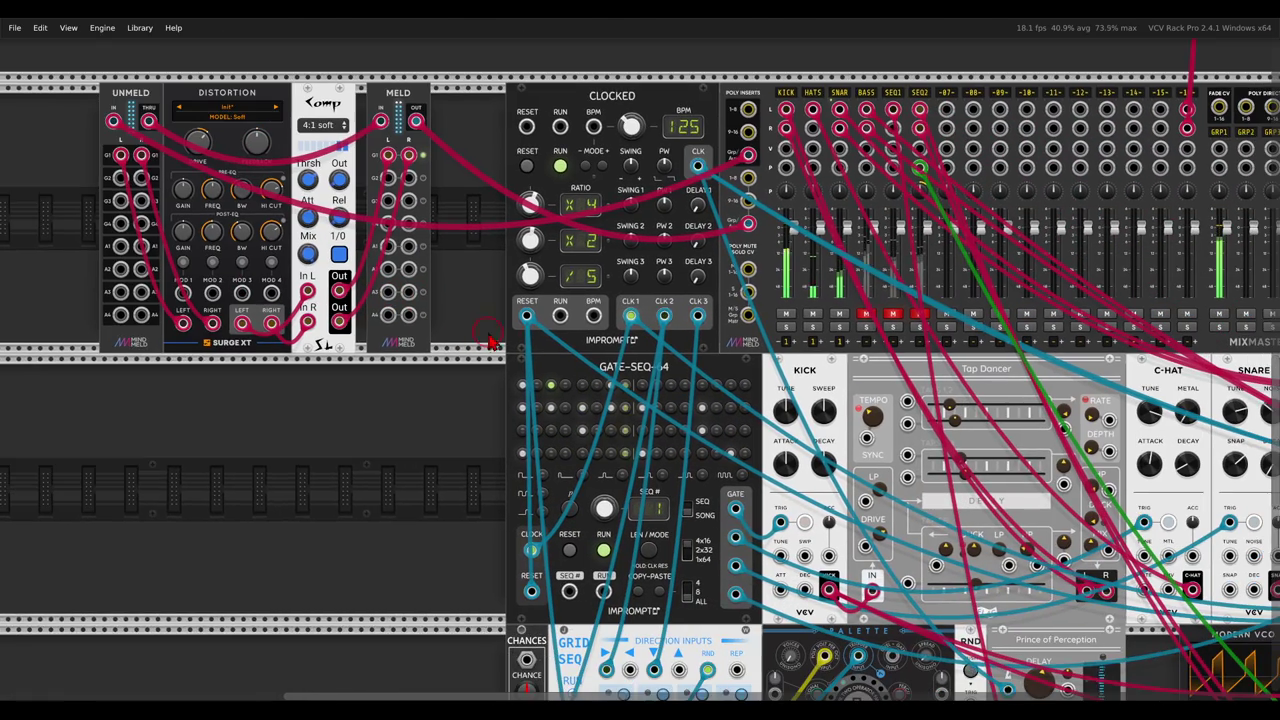
{"action": "scroll", "coordinate": [600, 350], "scroll_direction": "down", "scroll_amount": 3}
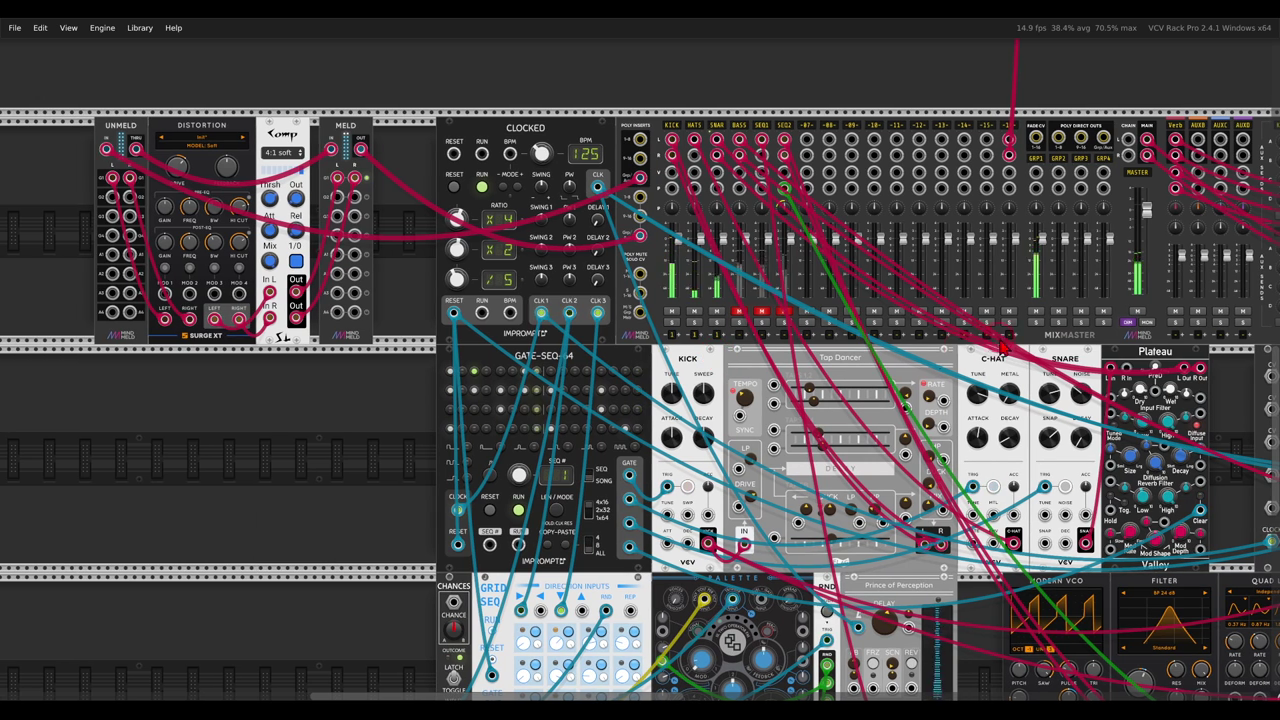
{"action": "left_click_drag", "start_coordinate": [790, 335], "coordinate": [940, 482]}
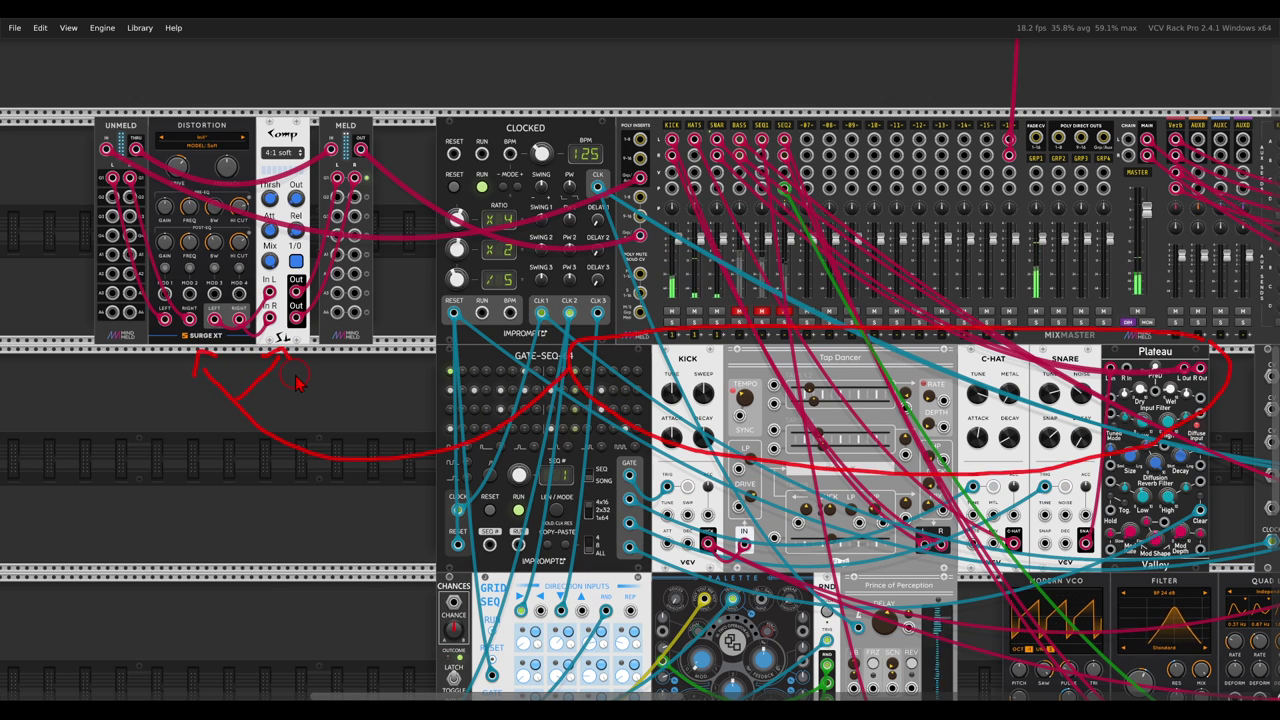
{"action": "key", "text": "Escape"}
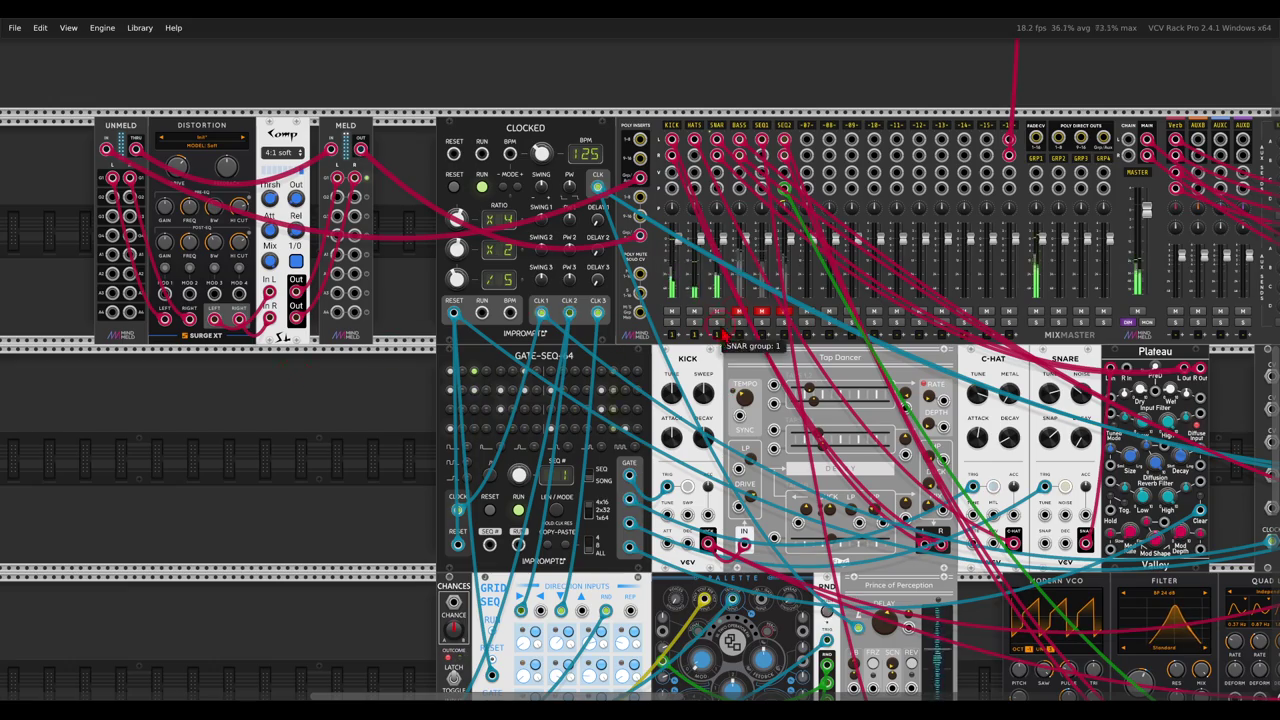
Examine the remaining voices in the patch, including KICKALL, GRID SEQ with Palette, and MODERN VCO.
{"action": "scroll", "coordinate": [740, 320], "scroll_direction": "right", "scroll_amount": 10}
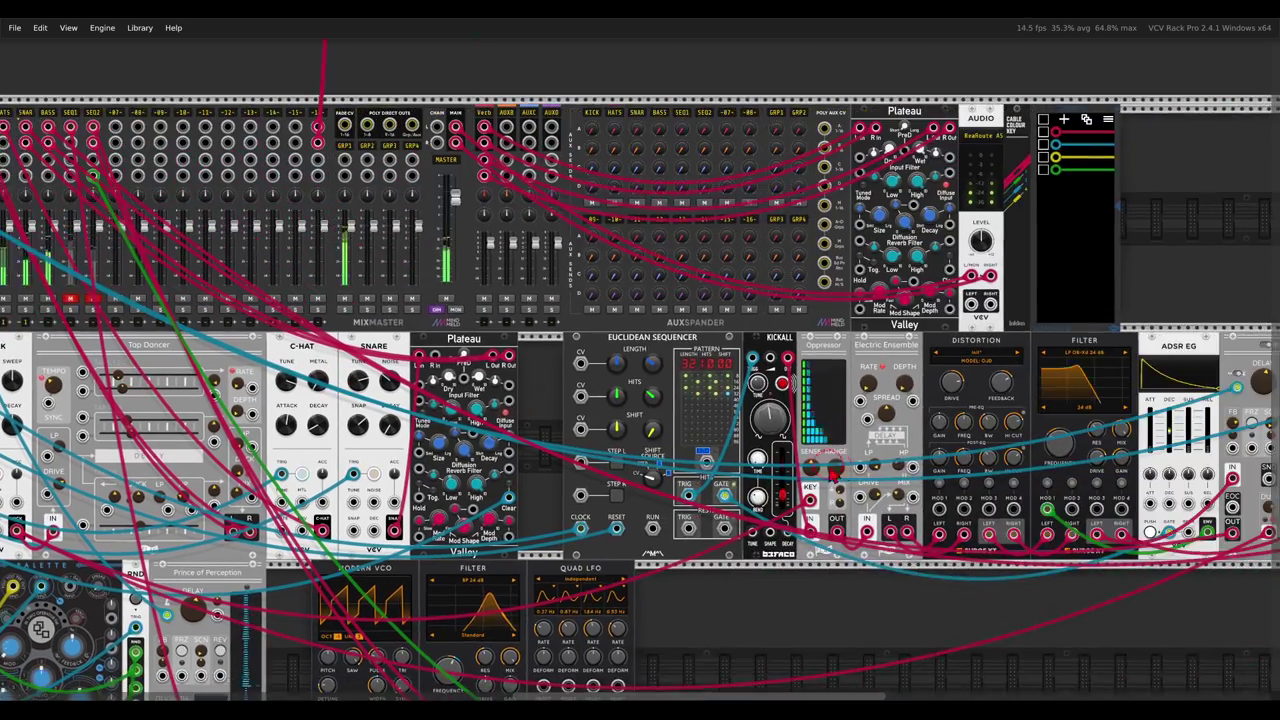
{"action": "scroll", "coordinate": [688, 430], "scroll_direction": "down", "scroll_amount": 2}
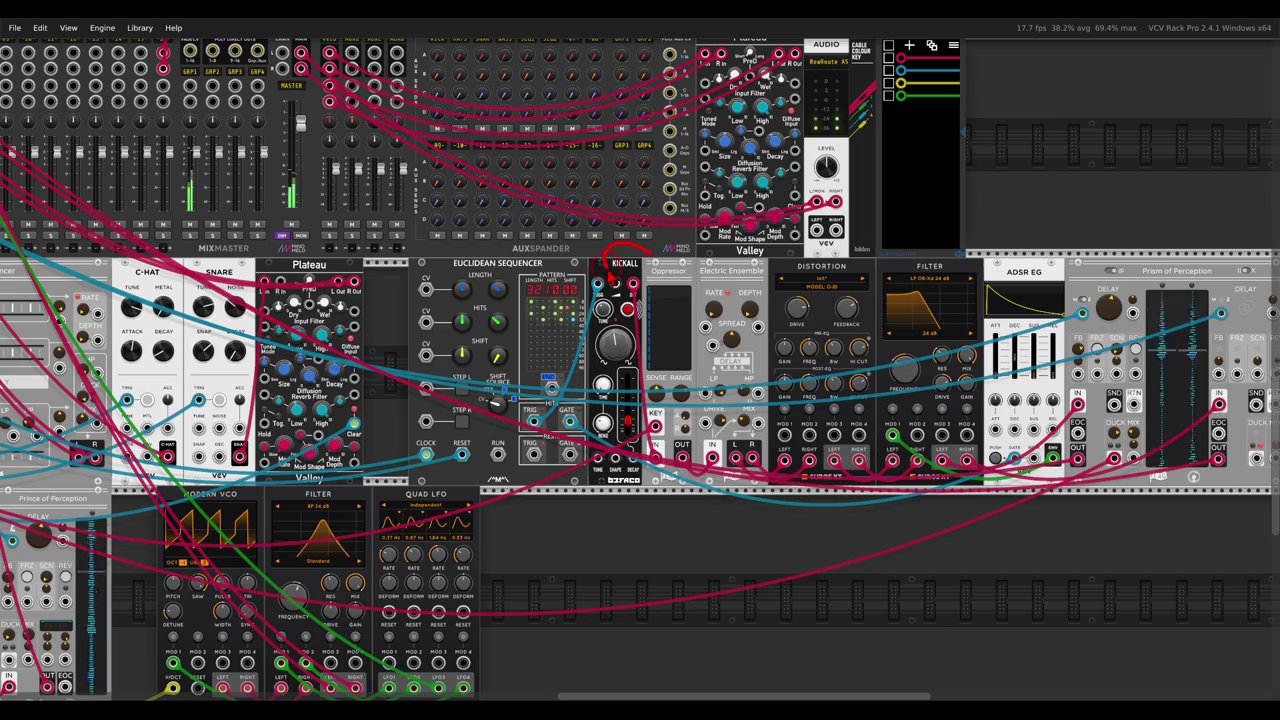
{"action": "mouse_move", "coordinate": [633, 286]}
{"action": "left_mouse_down"}
{"action": "mouse_move", "coordinate": [1110, 262]}
{"action": "mouse_move", "coordinate": [830, 228]}
{"action": "left_mouse_up"}
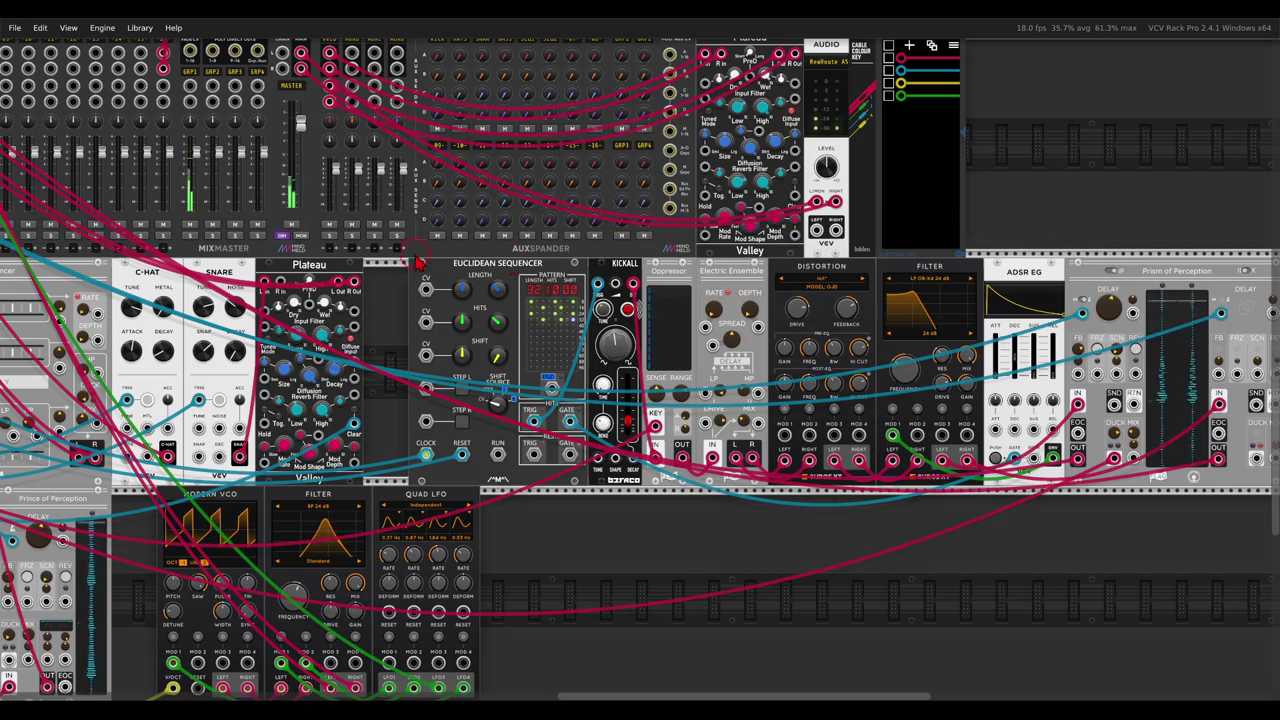
{"action": "scroll", "coordinate": [493, 285], "scroll_direction": "left", "scroll_amount": 8}
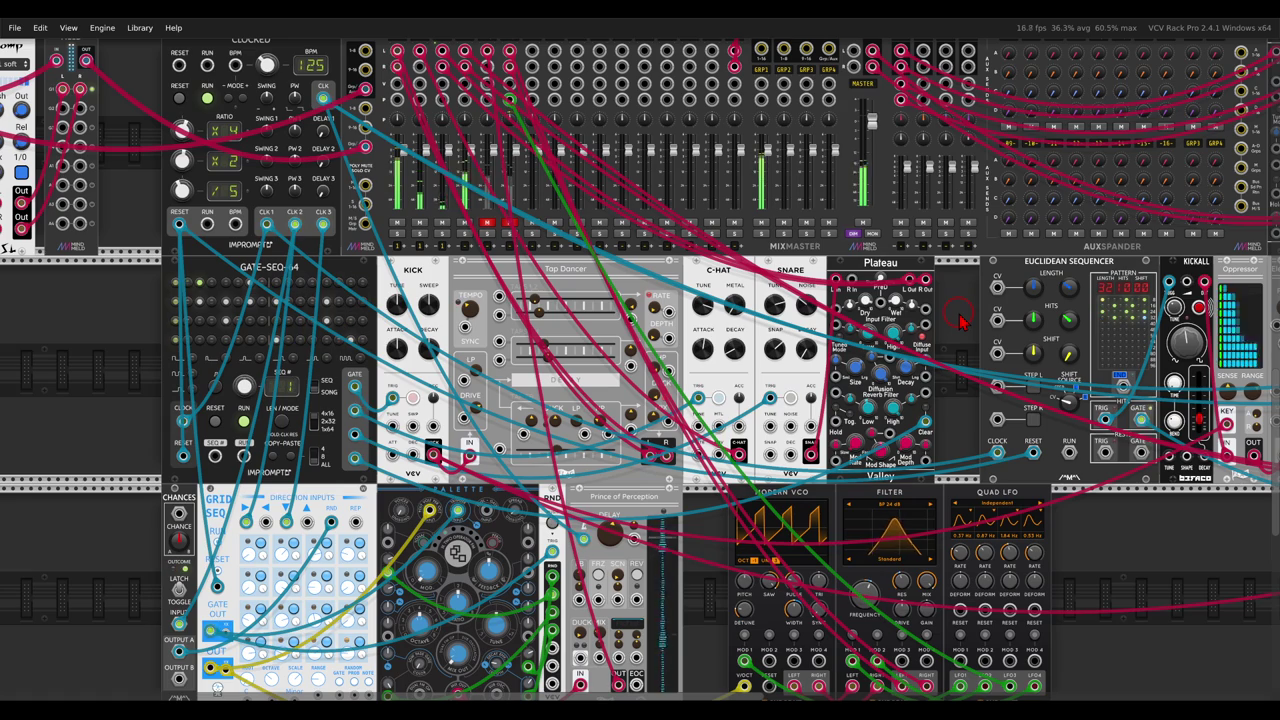
{"action": "scroll", "coordinate": [900, 330], "scroll_direction": "down", "scroll_amount": 3}
{"action": "scroll", "coordinate": [860, 340], "scroll_direction": "left", "scroll_amount": 2}
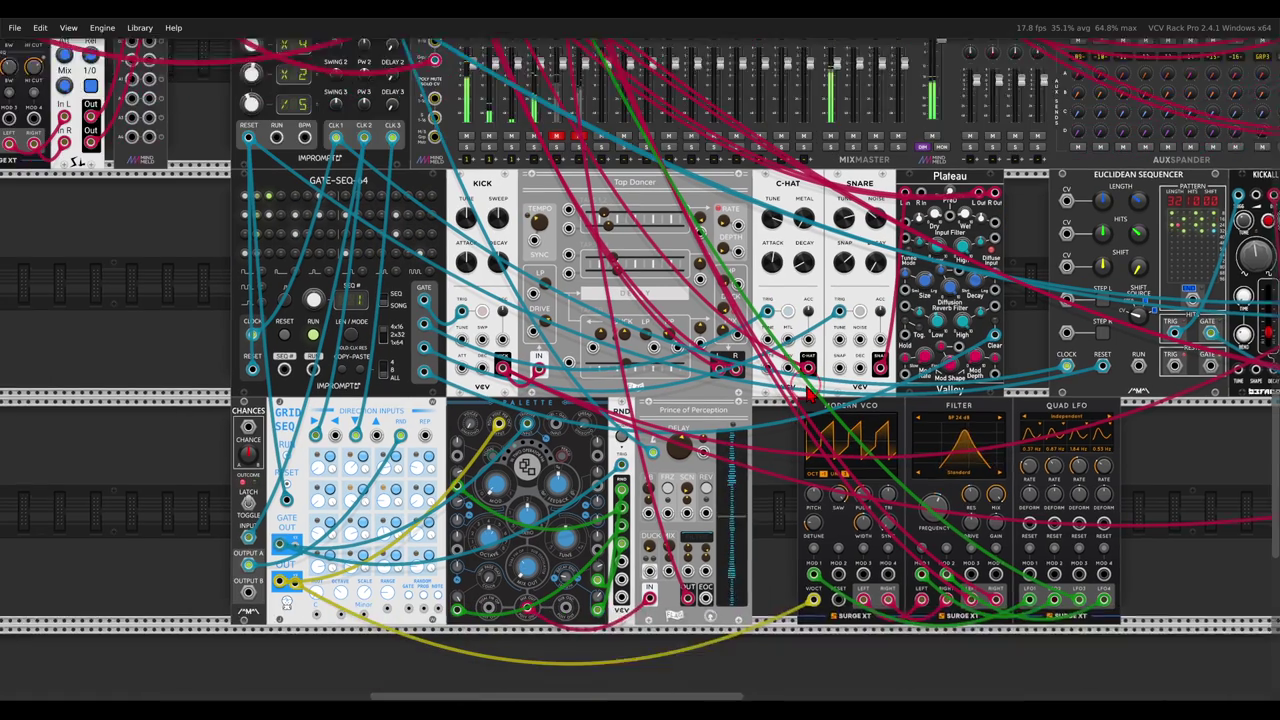
{"action": "left_click_drag", "start_coordinate": [850, 339], "coordinate": [870, 346]}
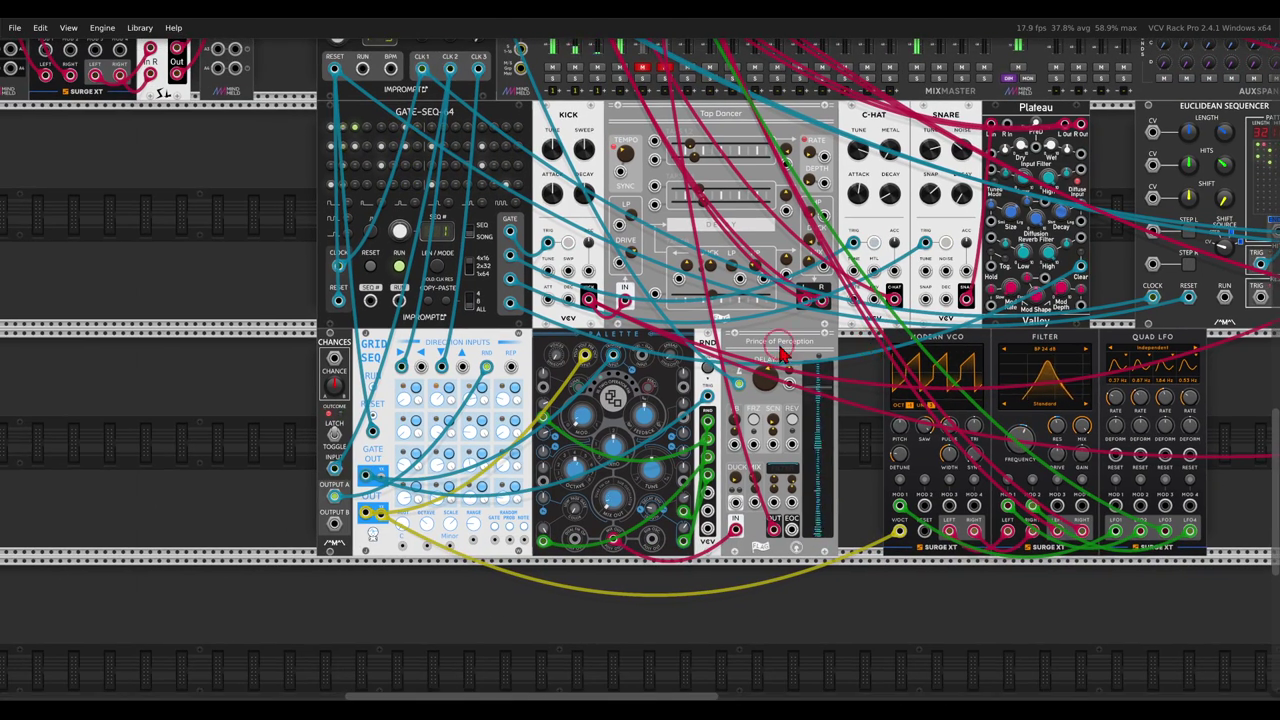
{"action": "mouse_move", "coordinate": [375, 340]}
{"action": "left_mouse_down"}
{"action": "mouse_move", "coordinate": [340, 366]}
{"action": "mouse_move", "coordinate": [405, 358]}
{"action": "mouse_move", "coordinate": [397, 344]}
{"action": "mouse_move", "coordinate": [520, 358]}
{"action": "left_mouse_up"}
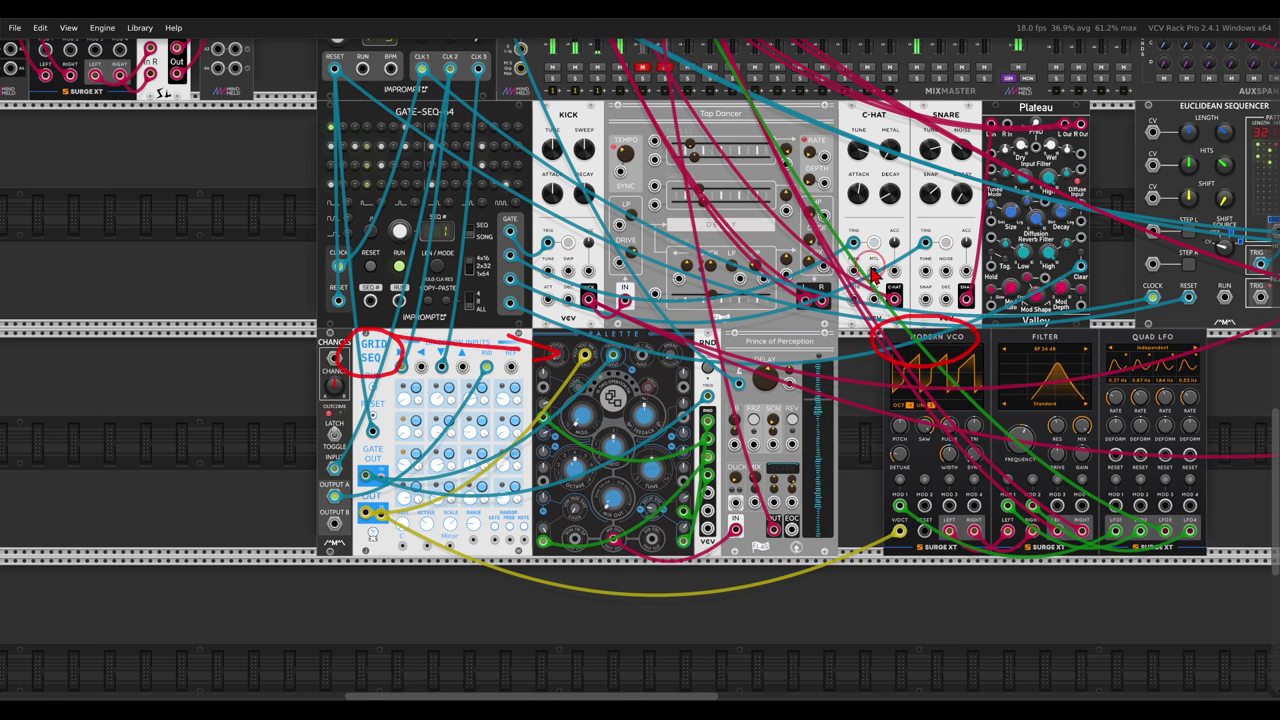
Unmute and solo the SEQ1 and SEQ2 tracks on MixMaster.
{"action": "scroll", "coordinate": [643, 175], "scroll_direction": "up", "scroll_amount": 2}
{"action": "left_click", "coordinate": [642, 167]}
{"action": "left_click", "coordinate": [665, 167]}
{"action": "left_click", "coordinate": [642, 178]}
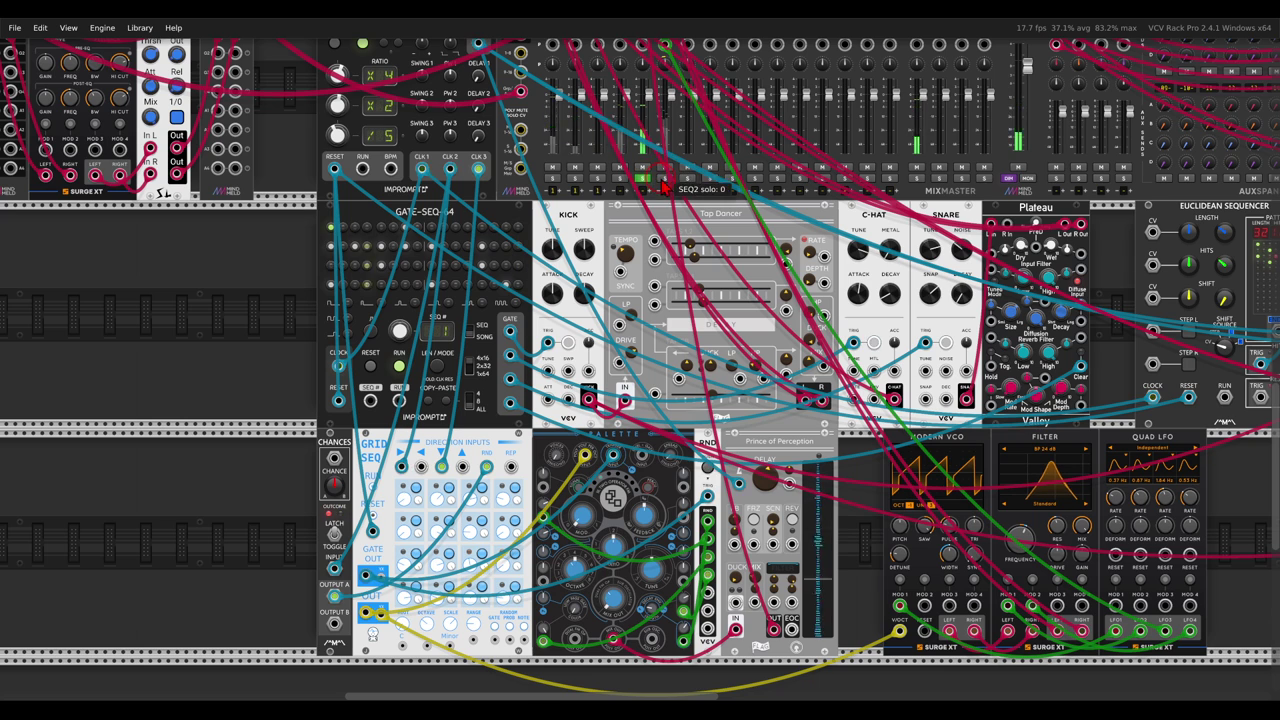
{"action": "left_click", "coordinate": [665, 178]}
Add the Valley Plateau and Surge XT DELAY modules side by side in the row below DISTORTION and Comp.
{"action": "left_click_drag", "start_coordinate": [681, 450], "coordinate": [704, 436]}
{"action": "scroll", "coordinate": [706, 440], "scroll_direction": "down", "scroll_amount": 1}
{"action": "scroll", "coordinate": [706, 440], "scroll_direction": "left", "scroll_amount": 1}
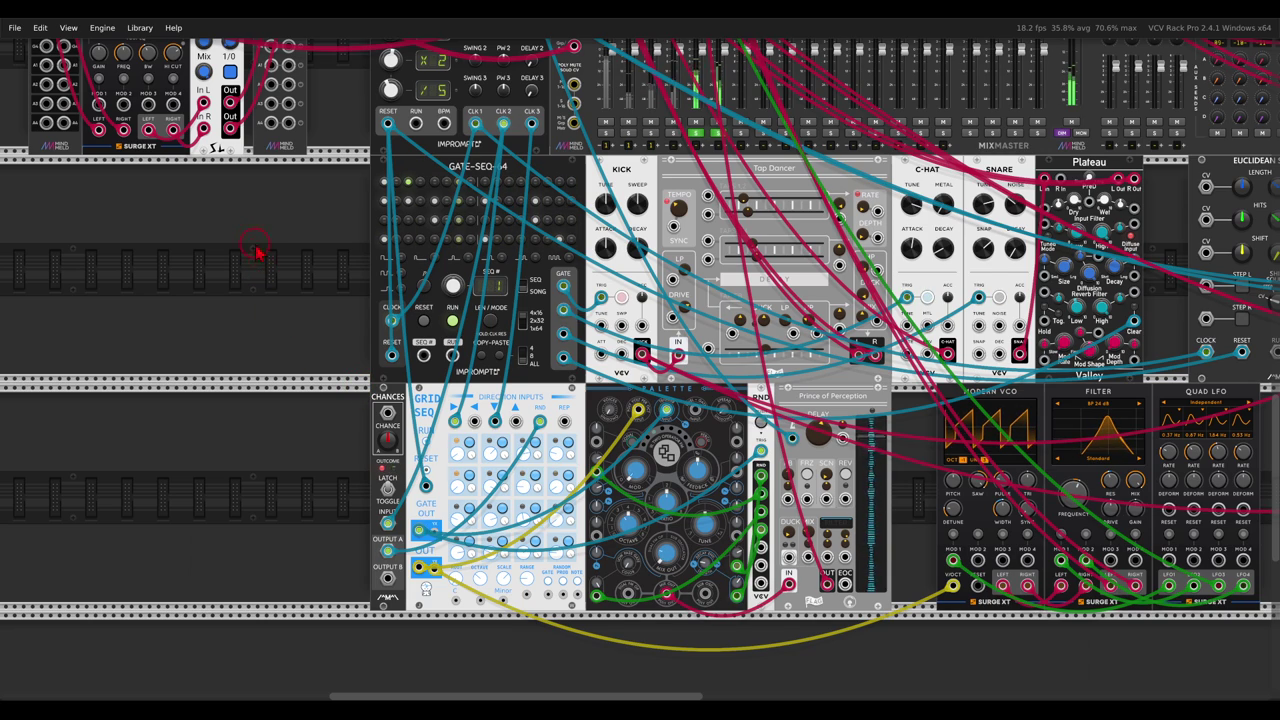
{"action": "left_click_drag", "start_coordinate": [257, 251], "coordinate": [478, 390]}
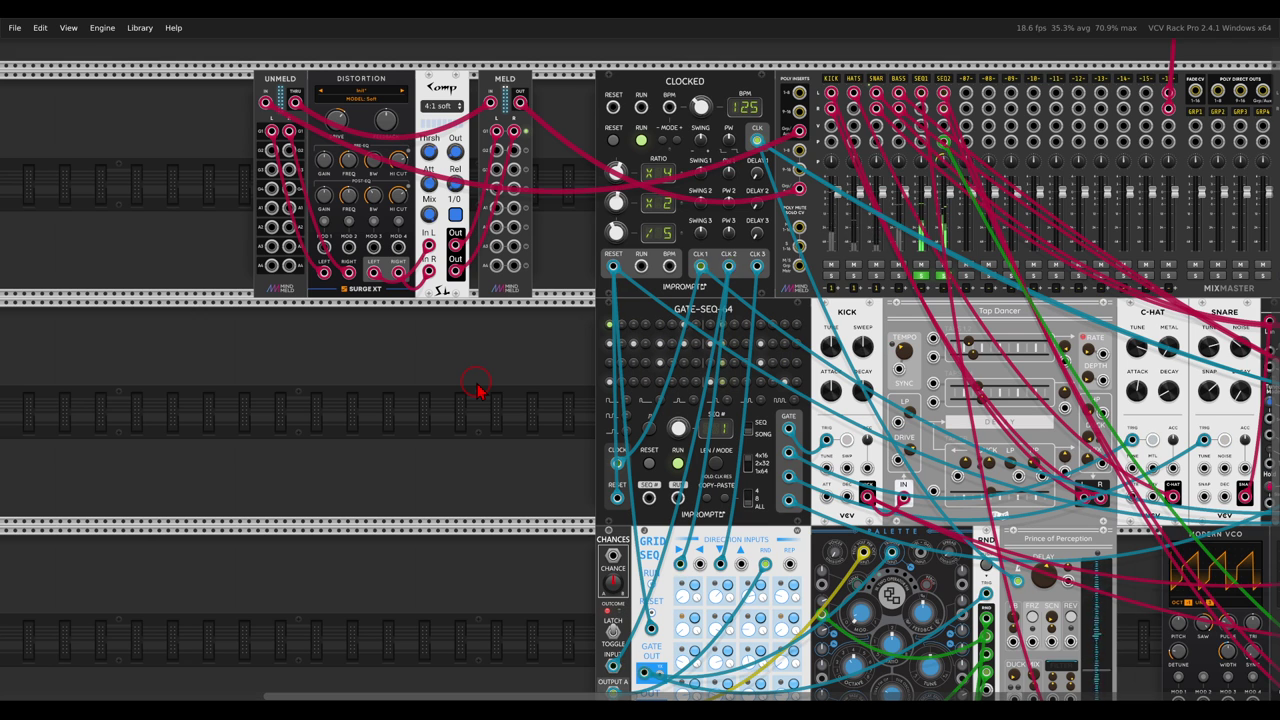
{"action": "scroll", "coordinate": [471, 391], "scroll_direction": "left", "scroll_amount": 5}
{"action": "right_click", "coordinate": [458, 407]}
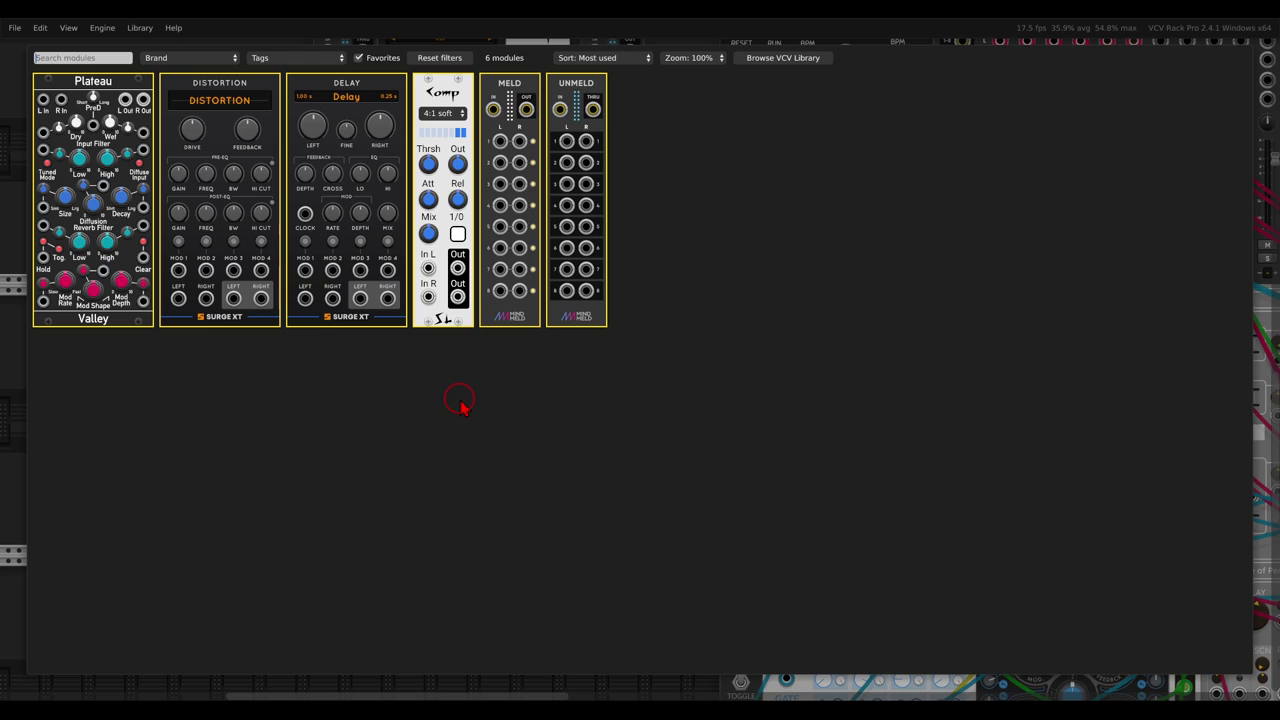
{"action": "left_click_drag", "start_coordinate": [142, 160], "coordinate": [443, 405]}
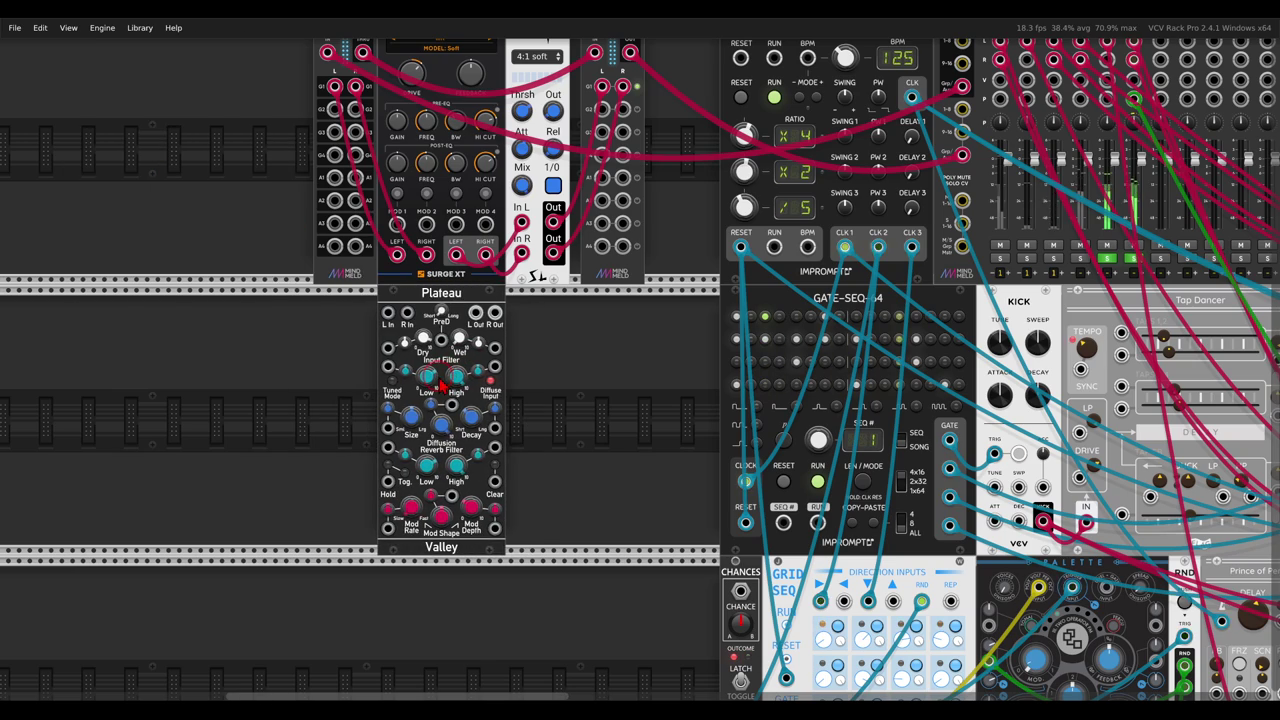
{"action": "right_click", "coordinate": [580, 405]}
{"action": "left_click", "coordinate": [378, 198]}
{"action": "scroll", "coordinate": [466, 342], "scroll_direction": "up", "scroll_amount": 1}
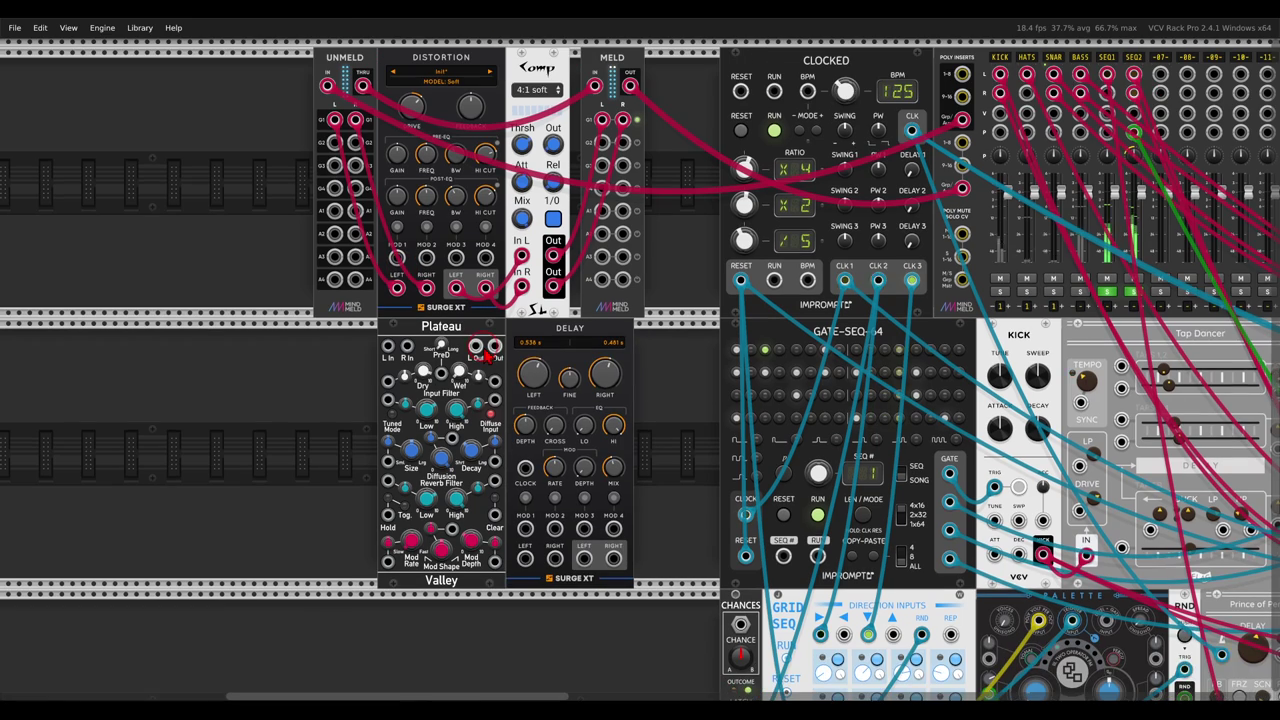
Assign the SEQ1 and SEQ2 tracks to mixer group 2.
{"action": "scroll", "coordinate": [466, 342], "scroll_direction": "up", "scroll_amount": 2}
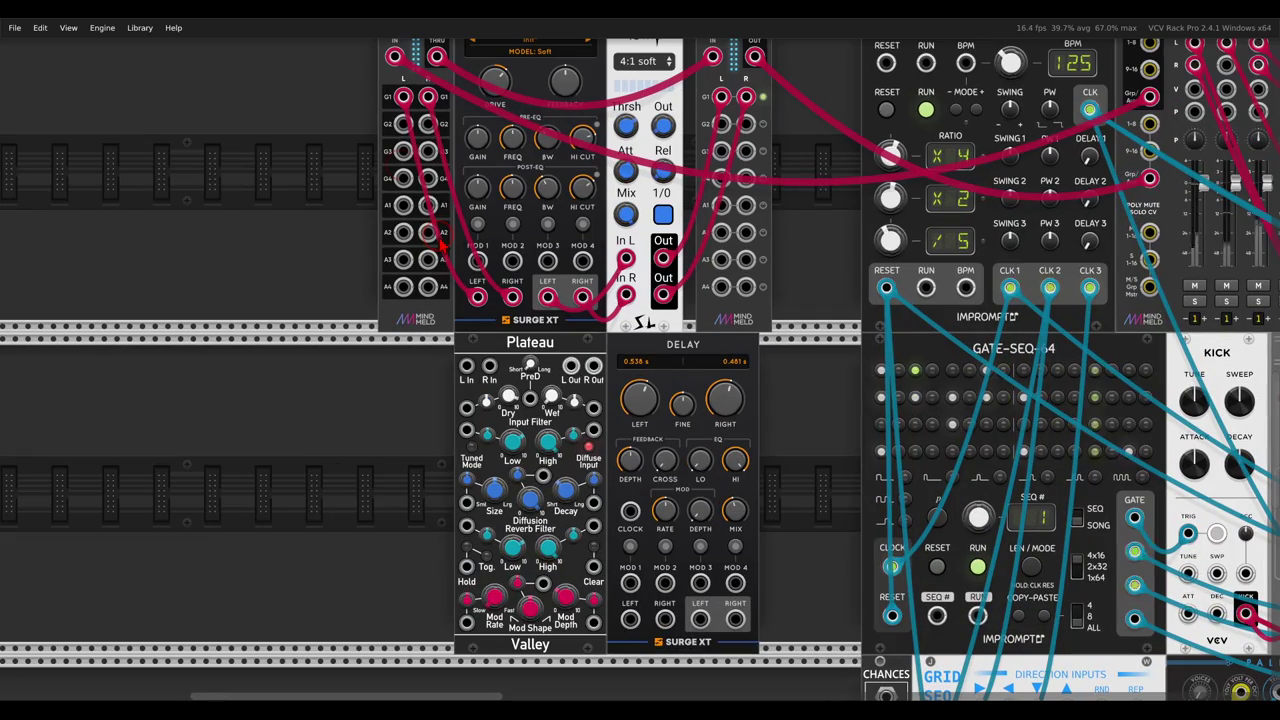
{"action": "left_click_drag", "start_coordinate": [886, 294], "coordinate": [438, 332]}
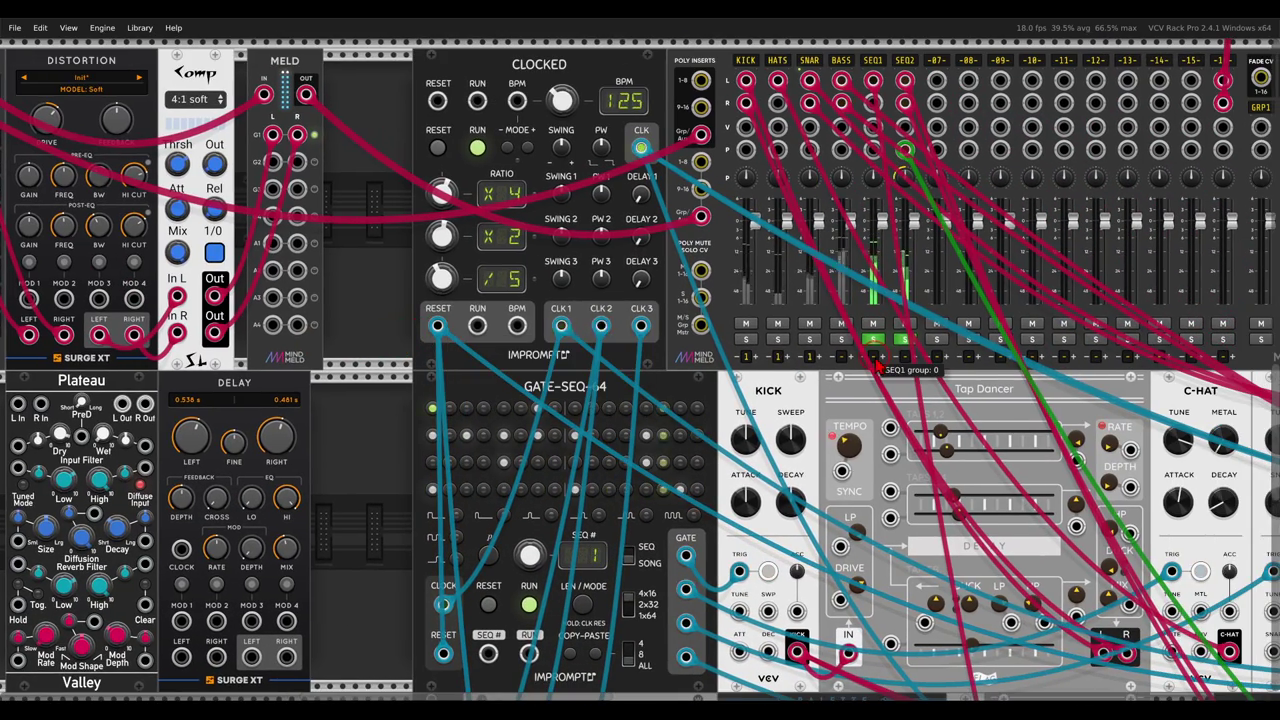
{"action": "key", "text": "2"}
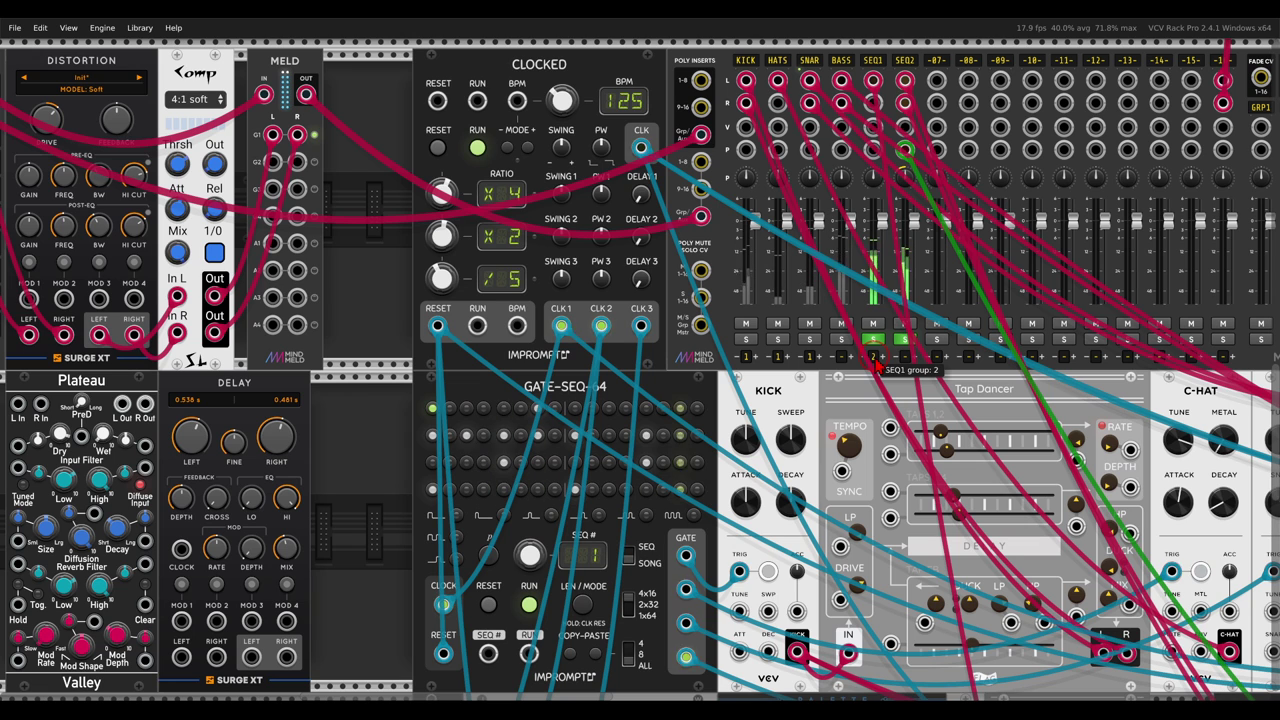
{"action": "left_click_drag", "start_coordinate": [905, 358], "coordinate": [905, 354]}
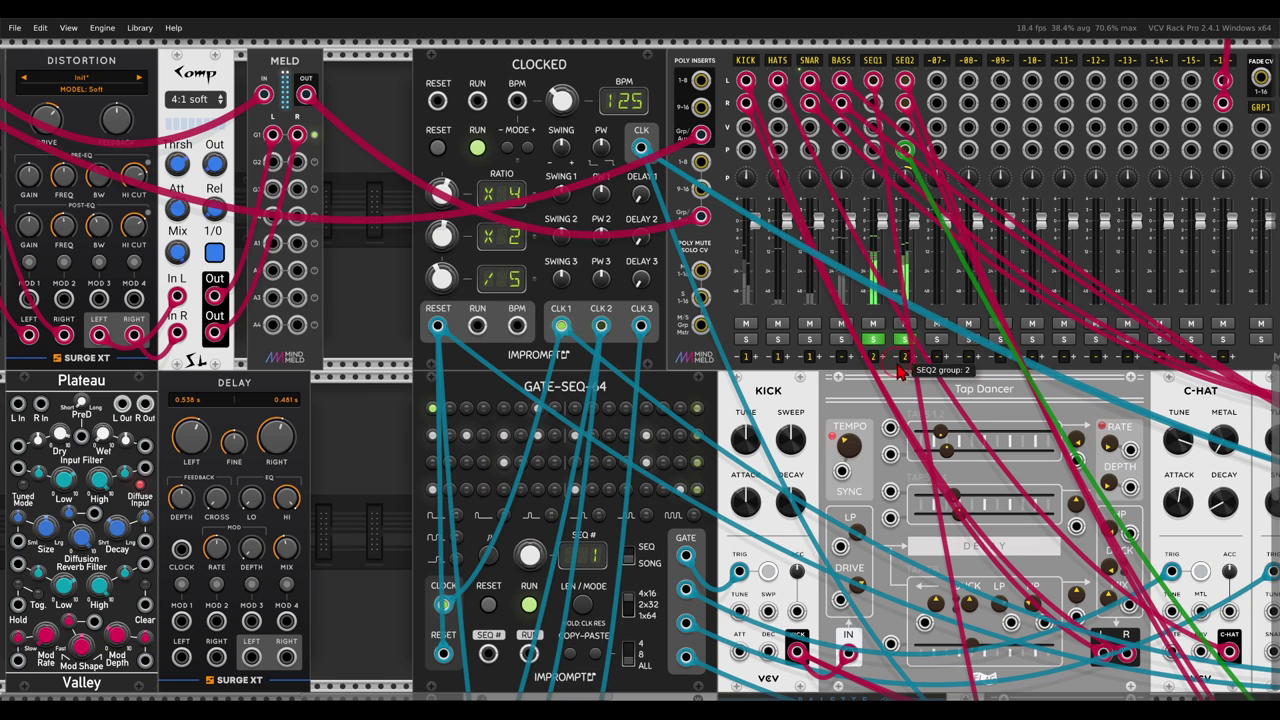
Patch UNMELD's G2 outputs in stereo through Plateau and DELAY into MELD's G2 inputs, and clock DELAY from CLOCKED's master clock output.
{"action": "left_click_drag", "start_coordinate": [385, 432], "coordinate": [841, 425]}
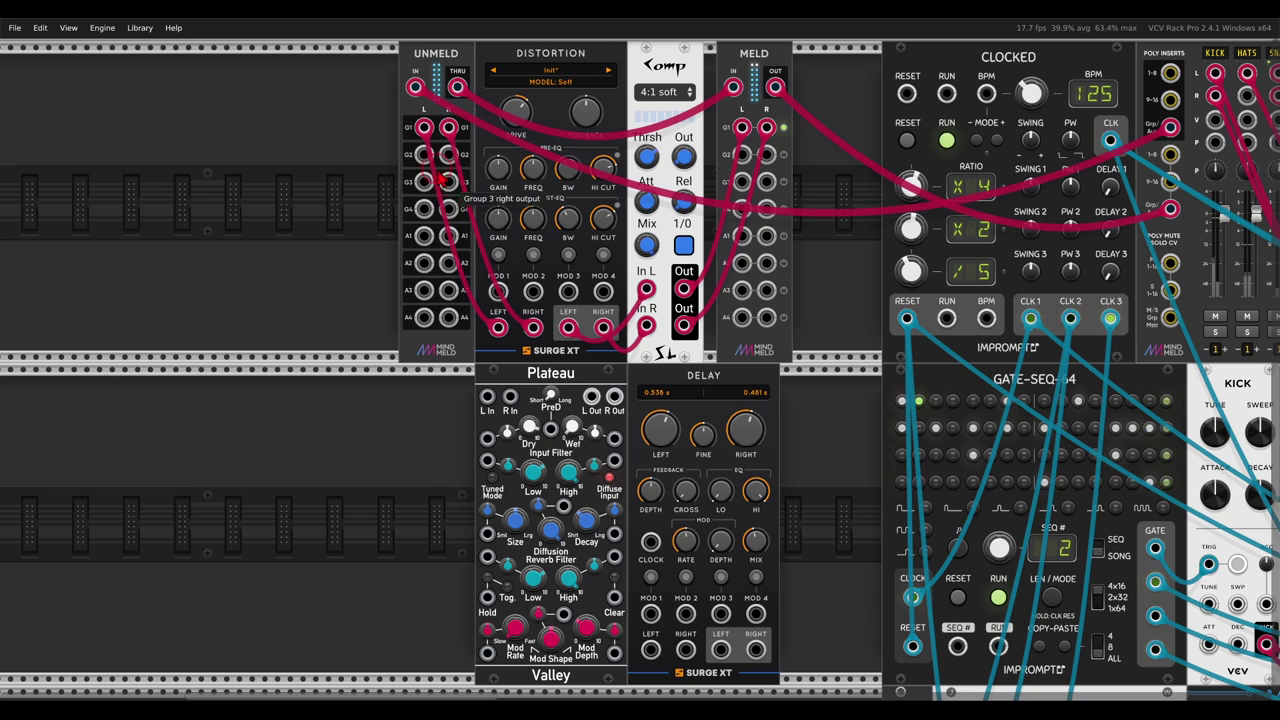
{"action": "mouse_move", "coordinate": [424, 155]}
{"action": "left_mouse_down"}
{"action": "mouse_move", "coordinate": [432, 229]}
{"action": "mouse_move", "coordinate": [489, 399]}
{"action": "mouse_move", "coordinate": [449, 155]}
{"action": "left_mouse_up"}
{"action": "left_click_drag", "start_coordinate": [591, 395], "coordinate": [682, 632]}
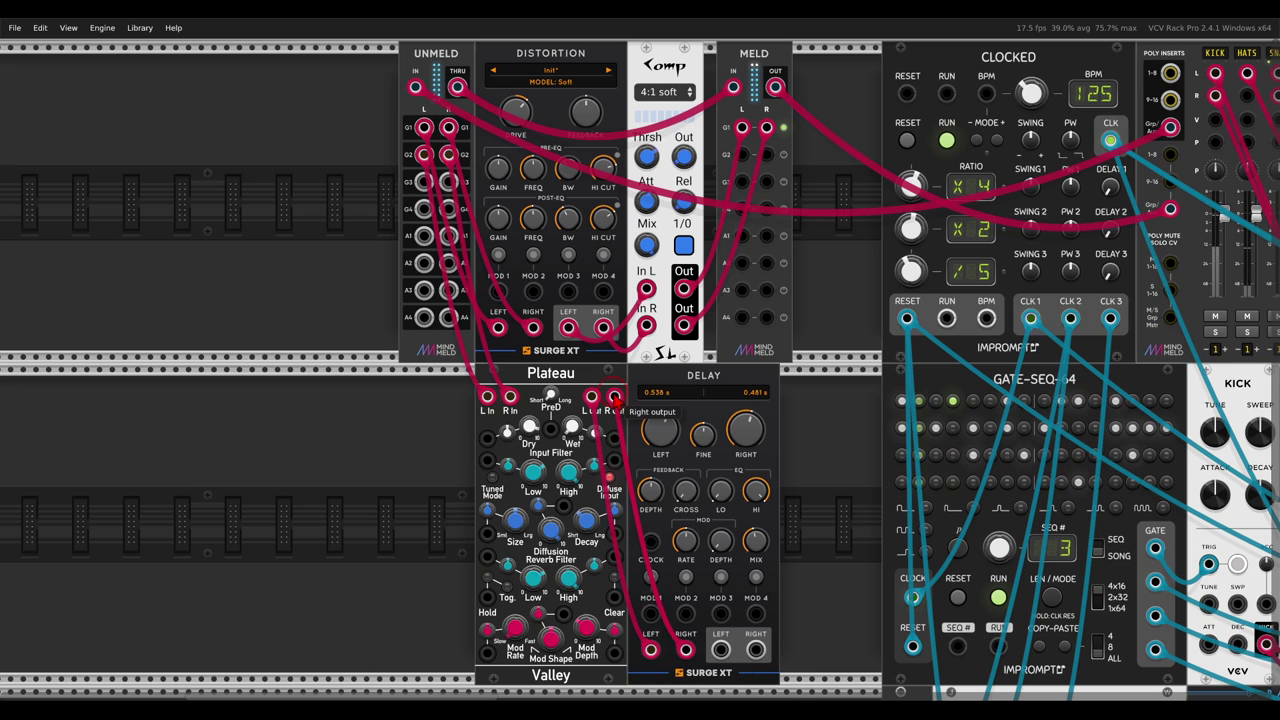
{"action": "left_click_drag", "start_coordinate": [651, 542], "coordinate": [1110, 140]}
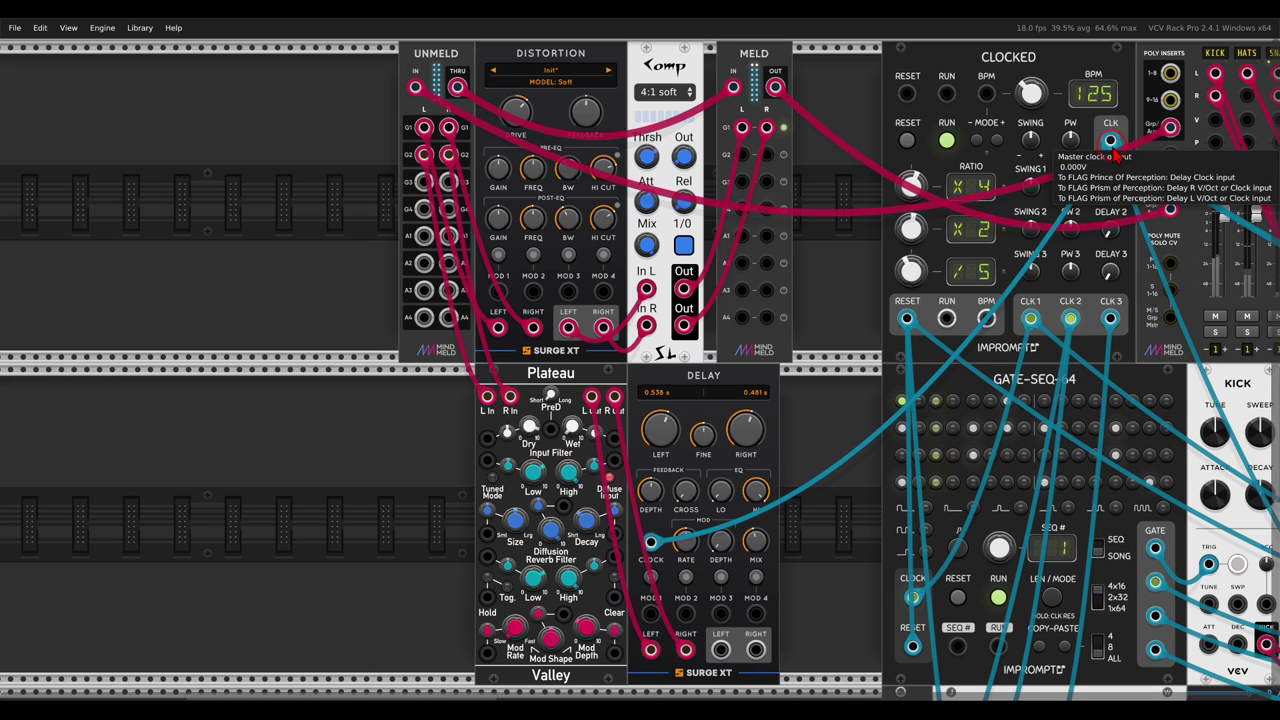
{"action": "left_click_drag", "start_coordinate": [720, 650], "coordinate": [760, 650]}
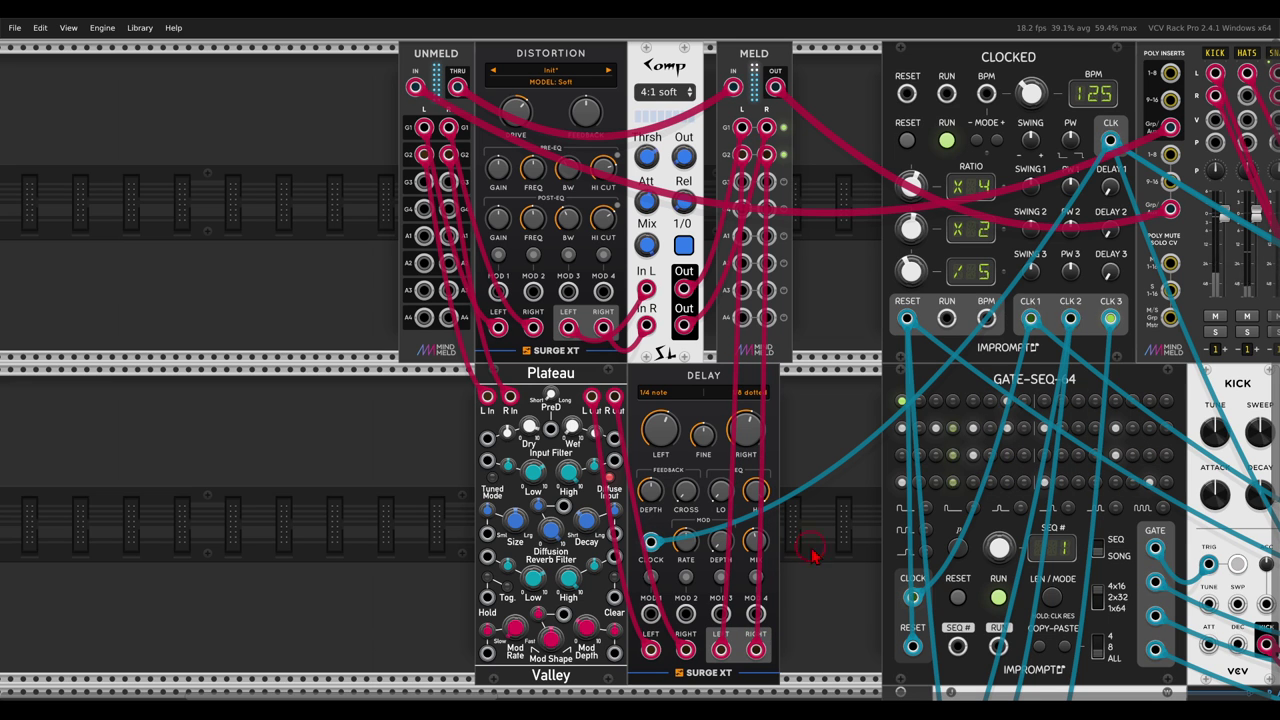
Adjust Plateau's wet level and the DELAY module's low cut.
{"action": "left_click_drag", "start_coordinate": [836, 547], "coordinate": [902, 475]}
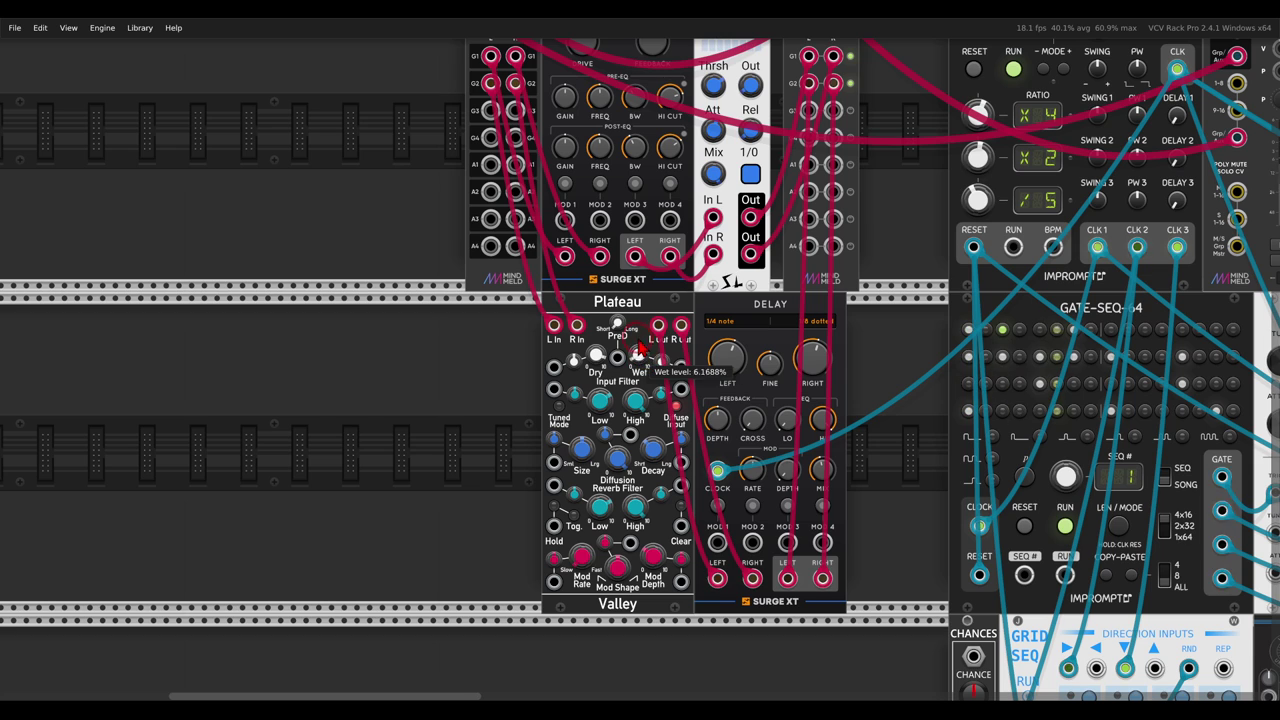
{"action": "left_click_drag", "start_coordinate": [630, 331], "coordinate": [619, 315]}
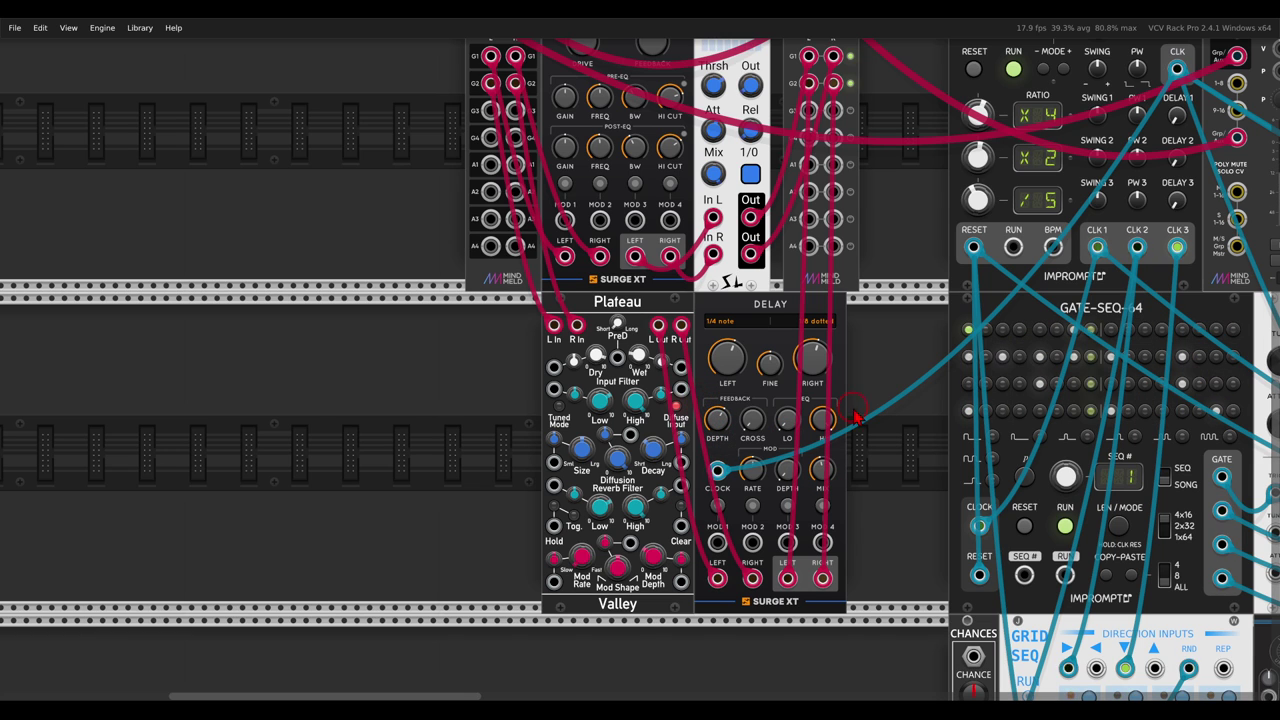
{"action": "left_click_drag", "start_coordinate": [794, 475], "coordinate": [771, 404]}
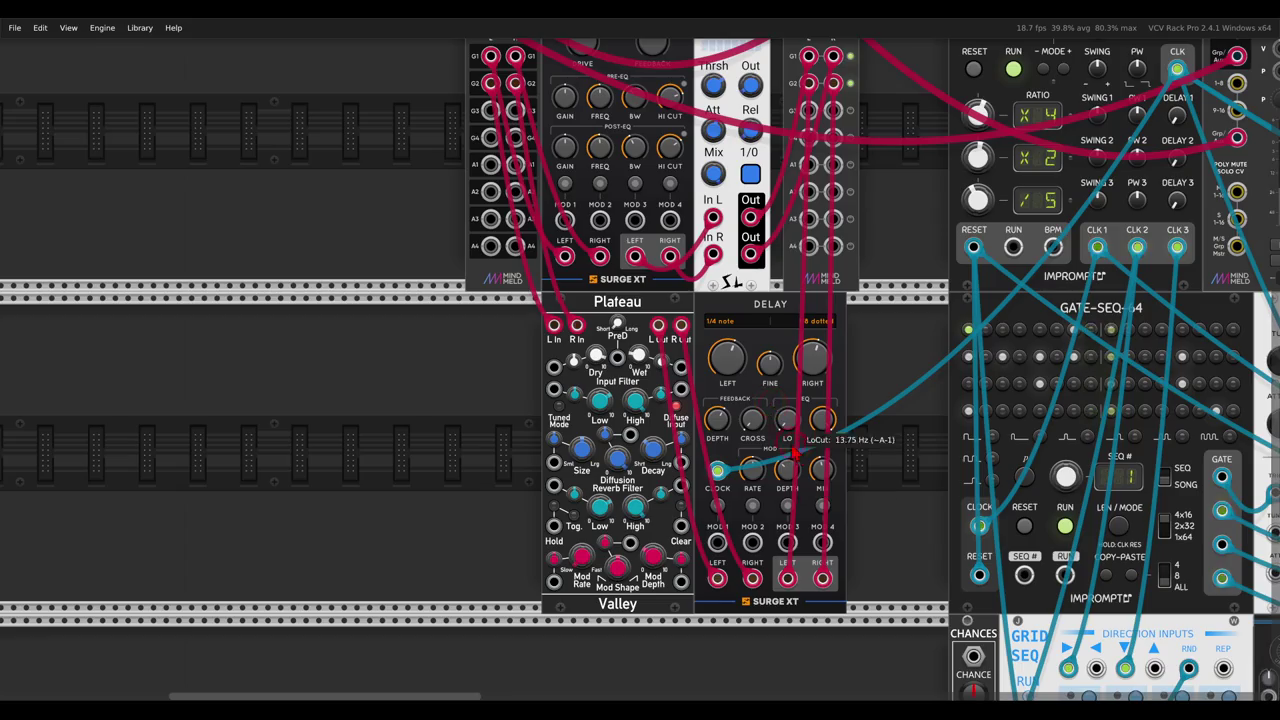
{"action": "scroll", "coordinate": [793, 453], "scroll_direction": "down", "scroll_amount": 5}
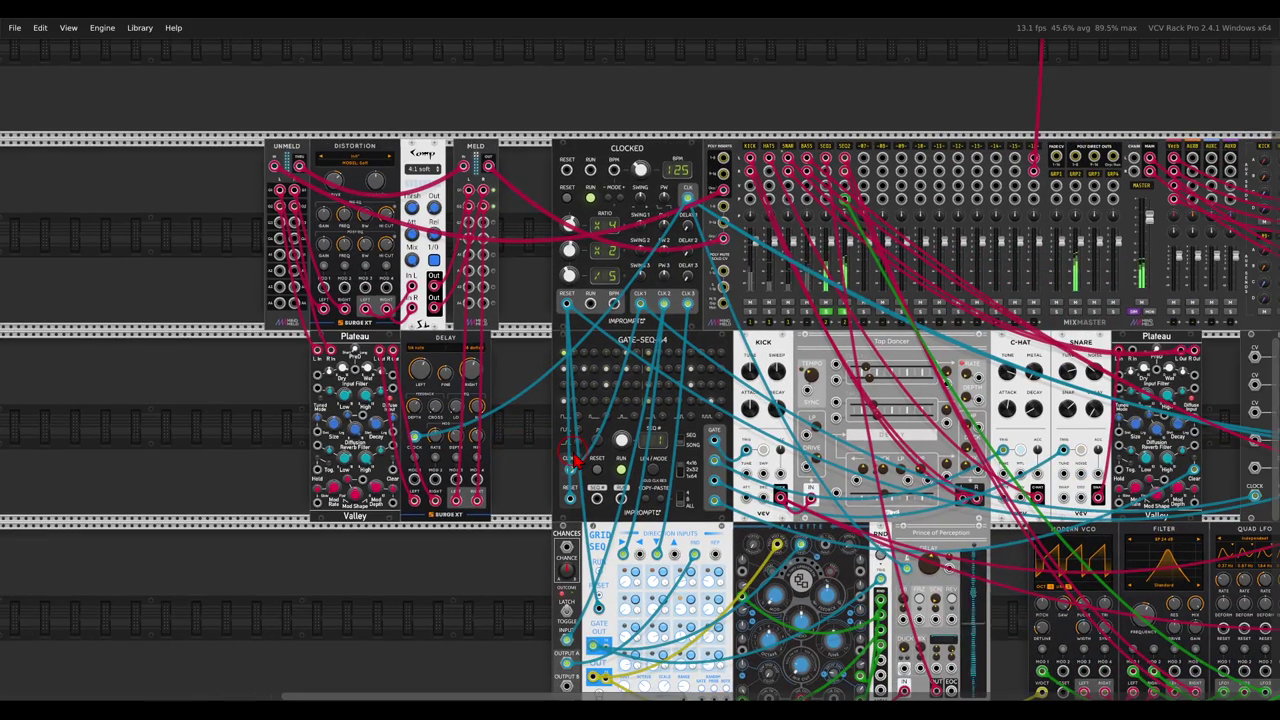
Review the full patch, from the group insert effects between UNMELD and MELD to the mixer, sequencers, voices and the Plateau send reverb.
{"action": "left_click_drag", "start_coordinate": [575, 460], "coordinate": [420, 385]}
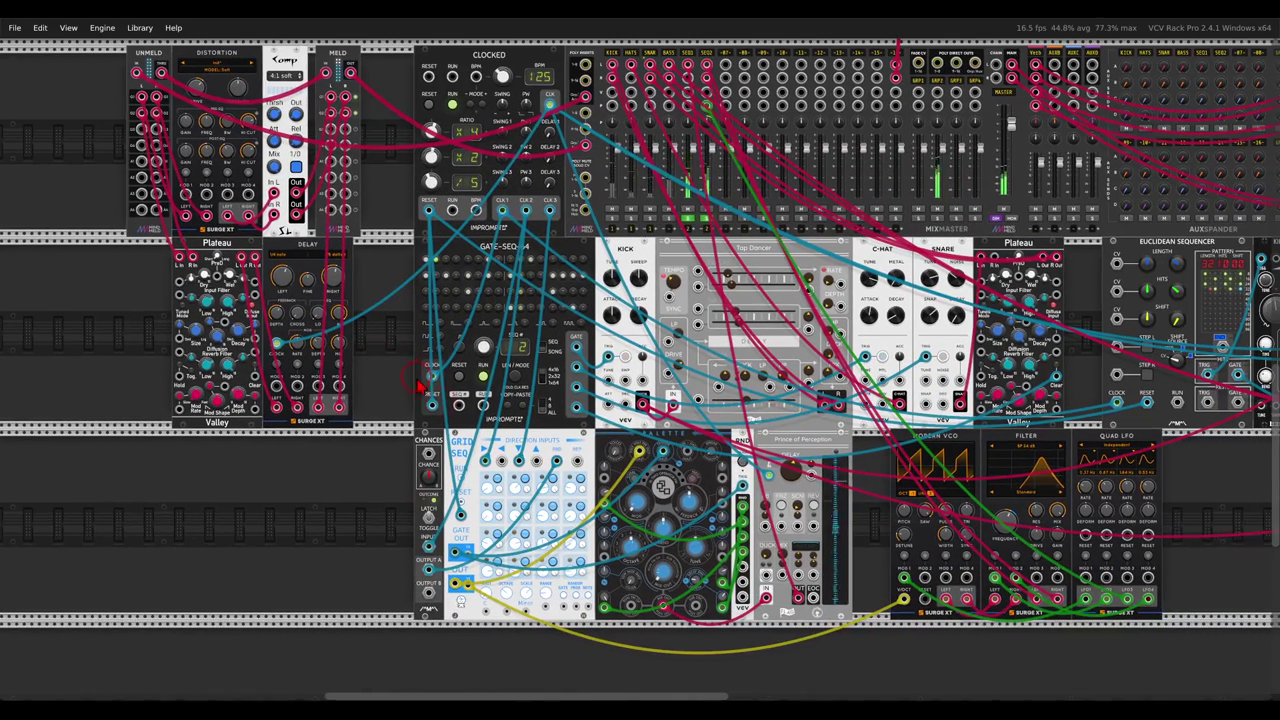
{"action": "mouse_move", "coordinate": [1126, 429]}
{"action": "left_mouse_down"}
{"action": "mouse_move", "coordinate": [551, 431]}
{"action": "mouse_move", "coordinate": [461, 469]}
{"action": "mouse_move", "coordinate": [777, 515]}
{"action": "mouse_move", "coordinate": [1039, 509]}
{"action": "mouse_move", "coordinate": [1167, 480]}
{"action": "left_mouse_up"}
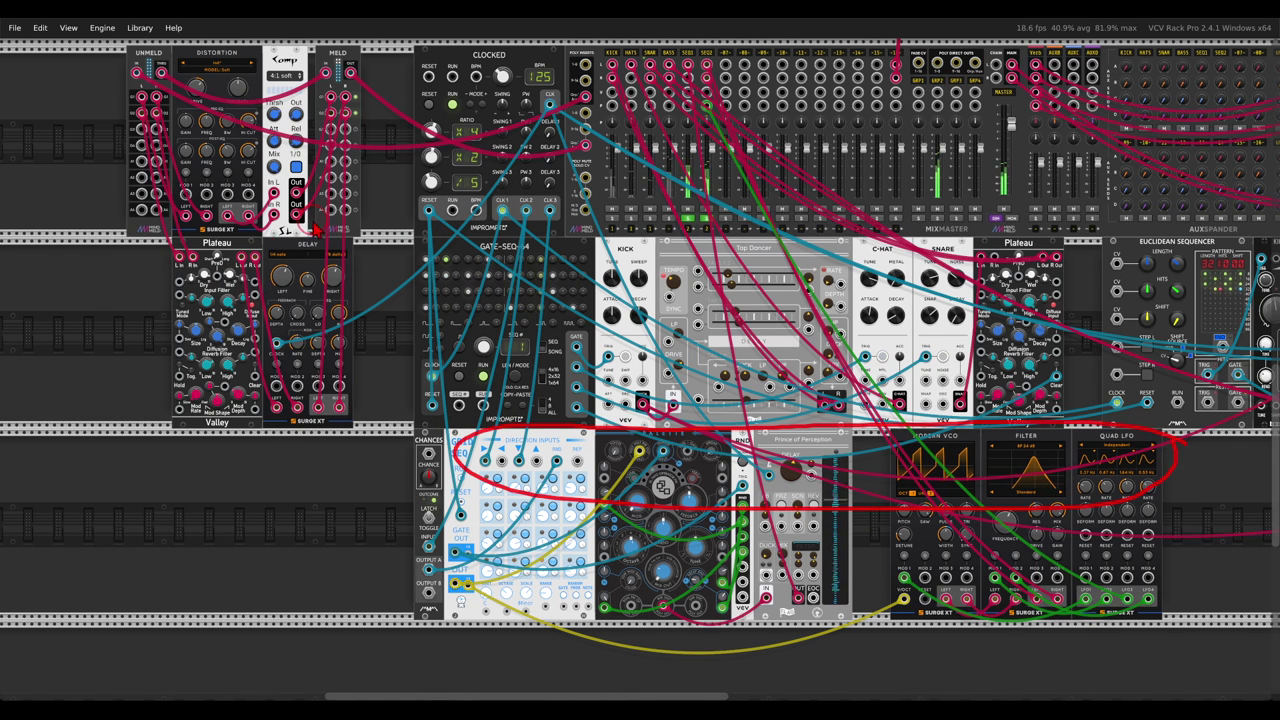
{"action": "mouse_move", "coordinate": [219, 292]}
{"action": "left_mouse_down"}
{"action": "mouse_move", "coordinate": [360, 285]}
{"action": "mouse_move", "coordinate": [334, 219]}
{"action": "left_mouse_up"}
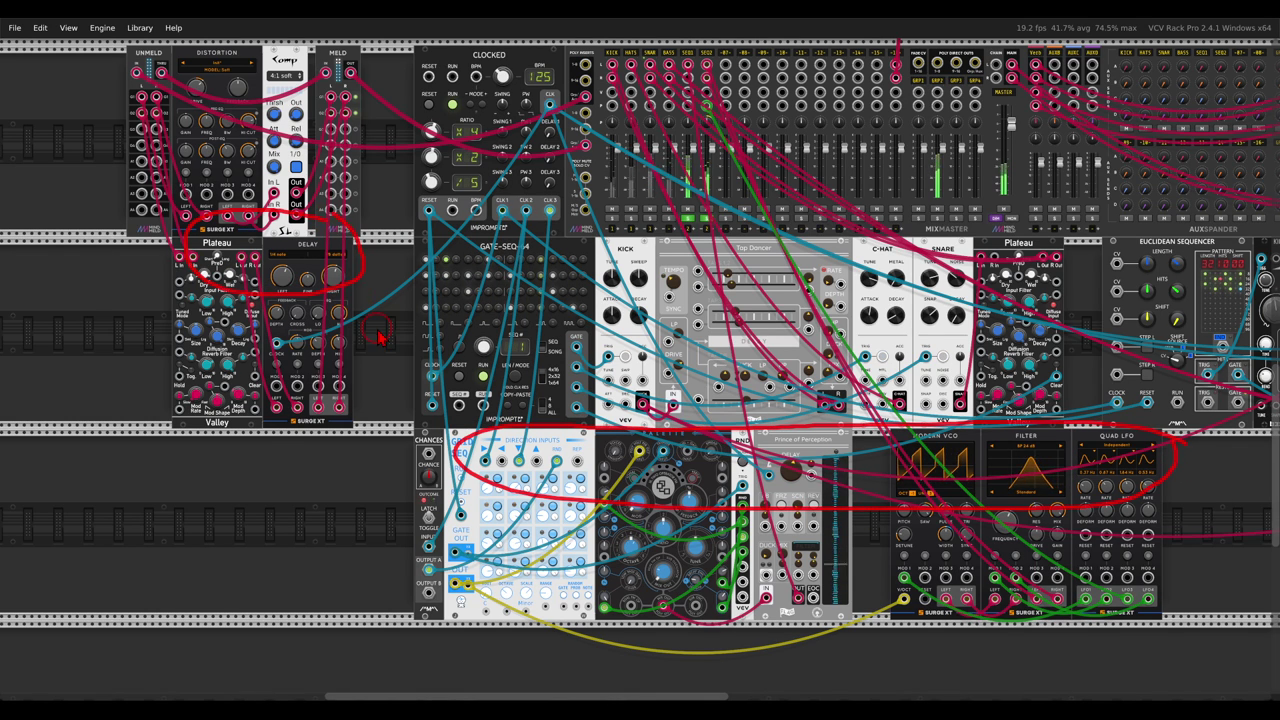
{"action": "key", "text": "Escape"}
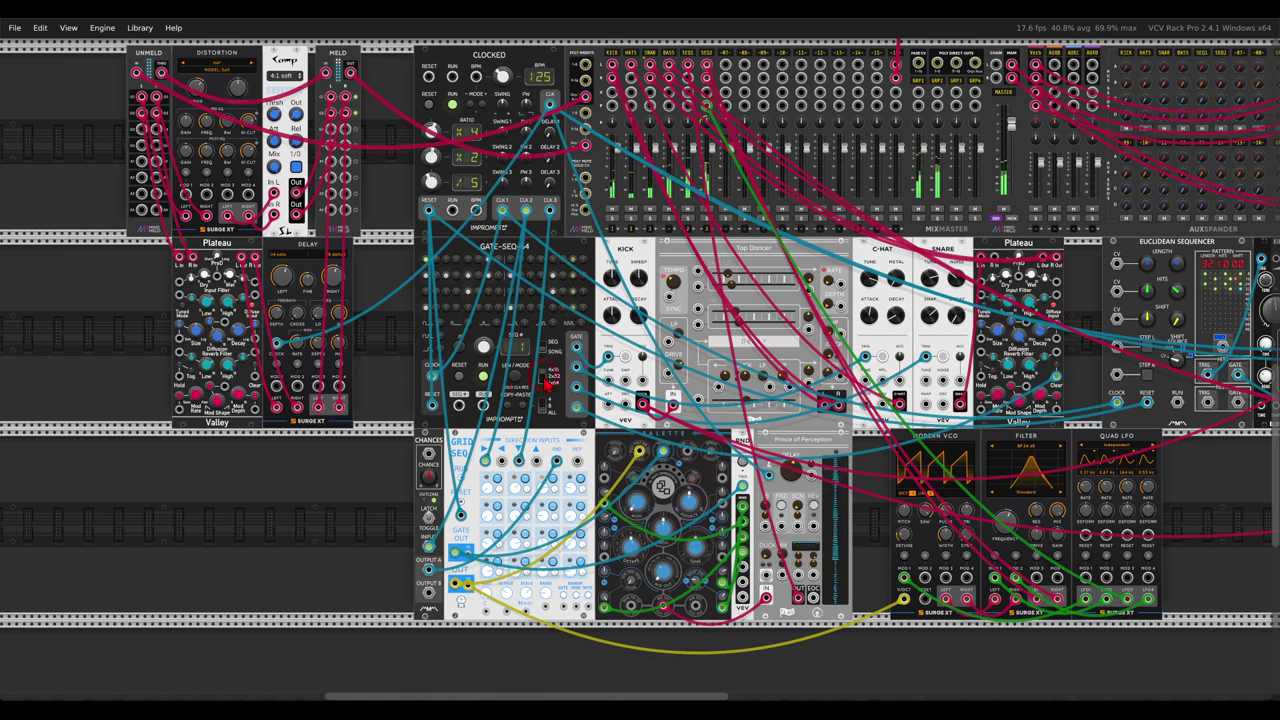
{"action": "left_click_drag", "start_coordinate": [417, 354], "coordinate": [367, 396]}
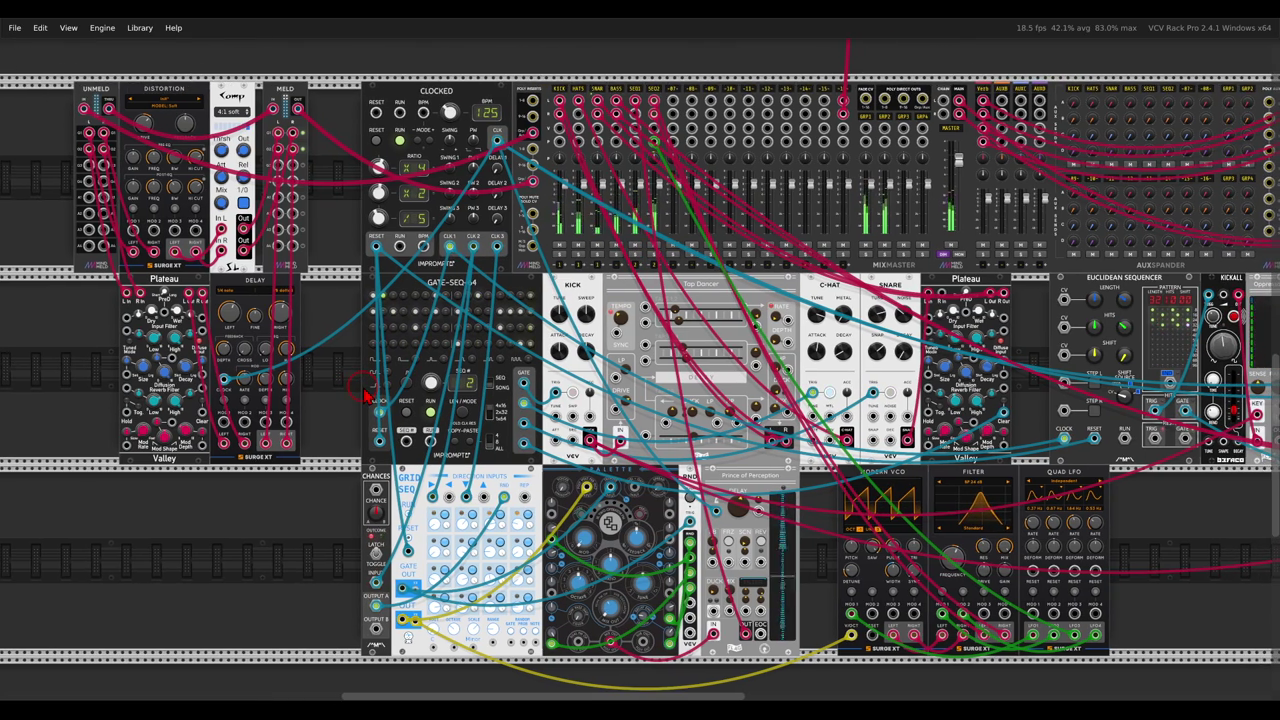
{"action": "left_click_drag", "start_coordinate": [1022, 338], "coordinate": [779, 354]}
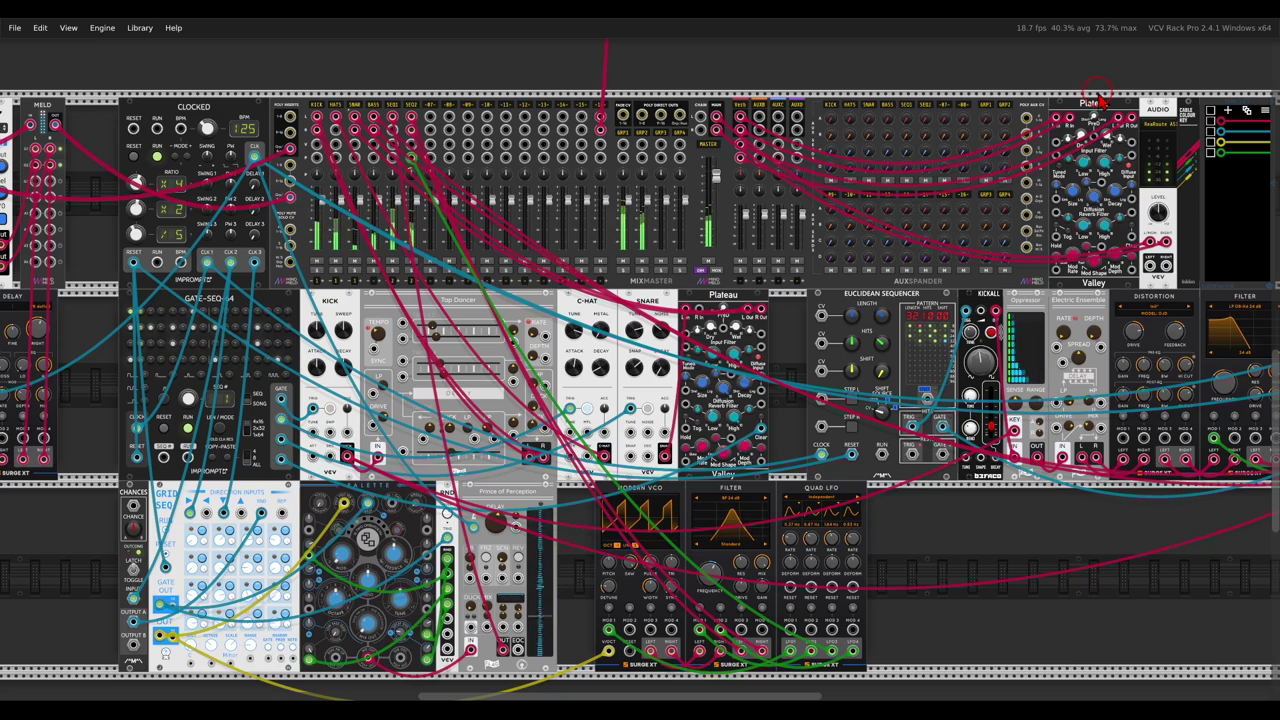
{"action": "left_click_drag", "start_coordinate": [553, 300], "coordinate": [560, 300]}
{"action": "scroll", "coordinate": [560, 300], "scroll_direction": "left", "scroll_amount": 5}
{"action": "scroll", "coordinate": [600, 290], "scroll_direction": "down", "scroll_amount": 1}
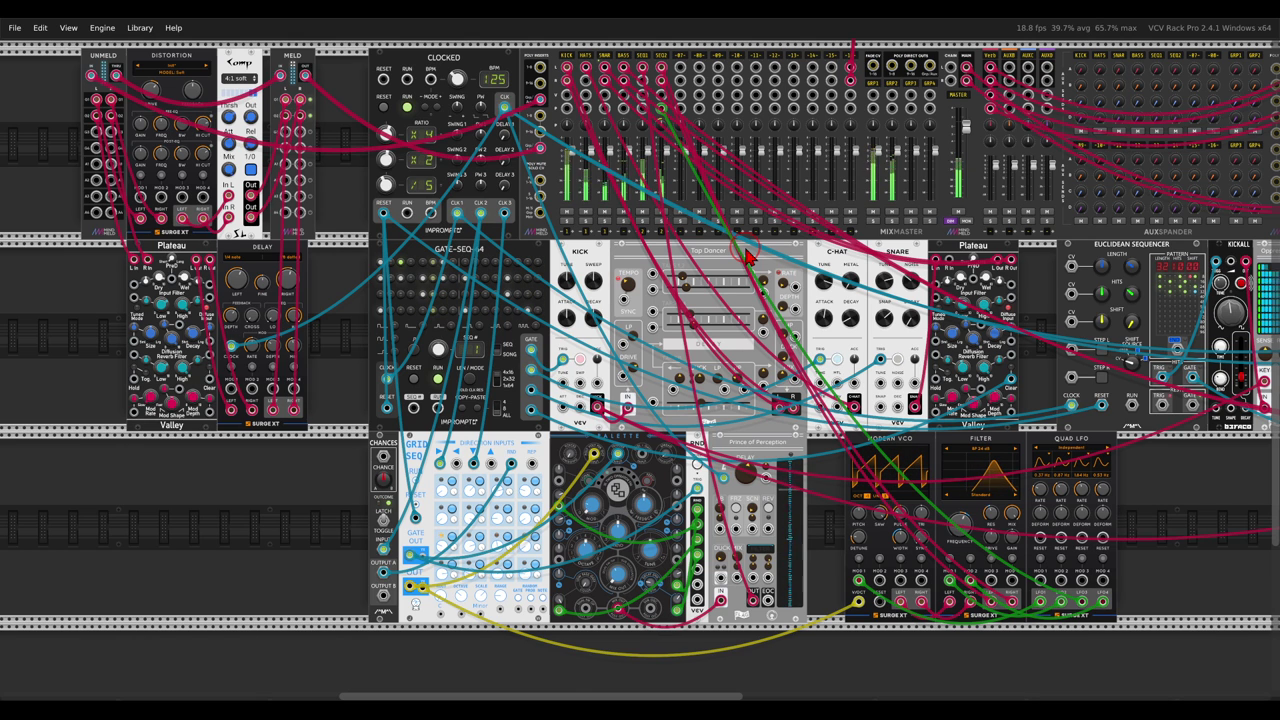
{"action": "left_click_drag", "start_coordinate": [747, 250], "coordinate": [711, 246]}
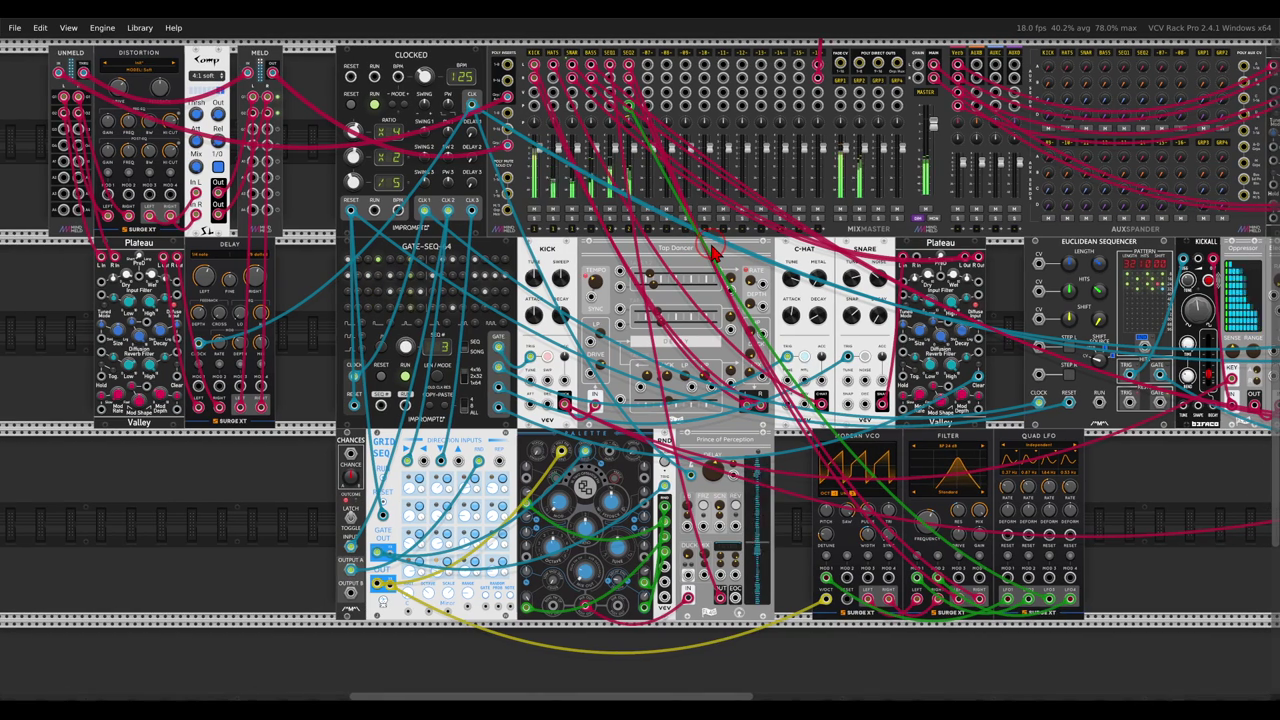